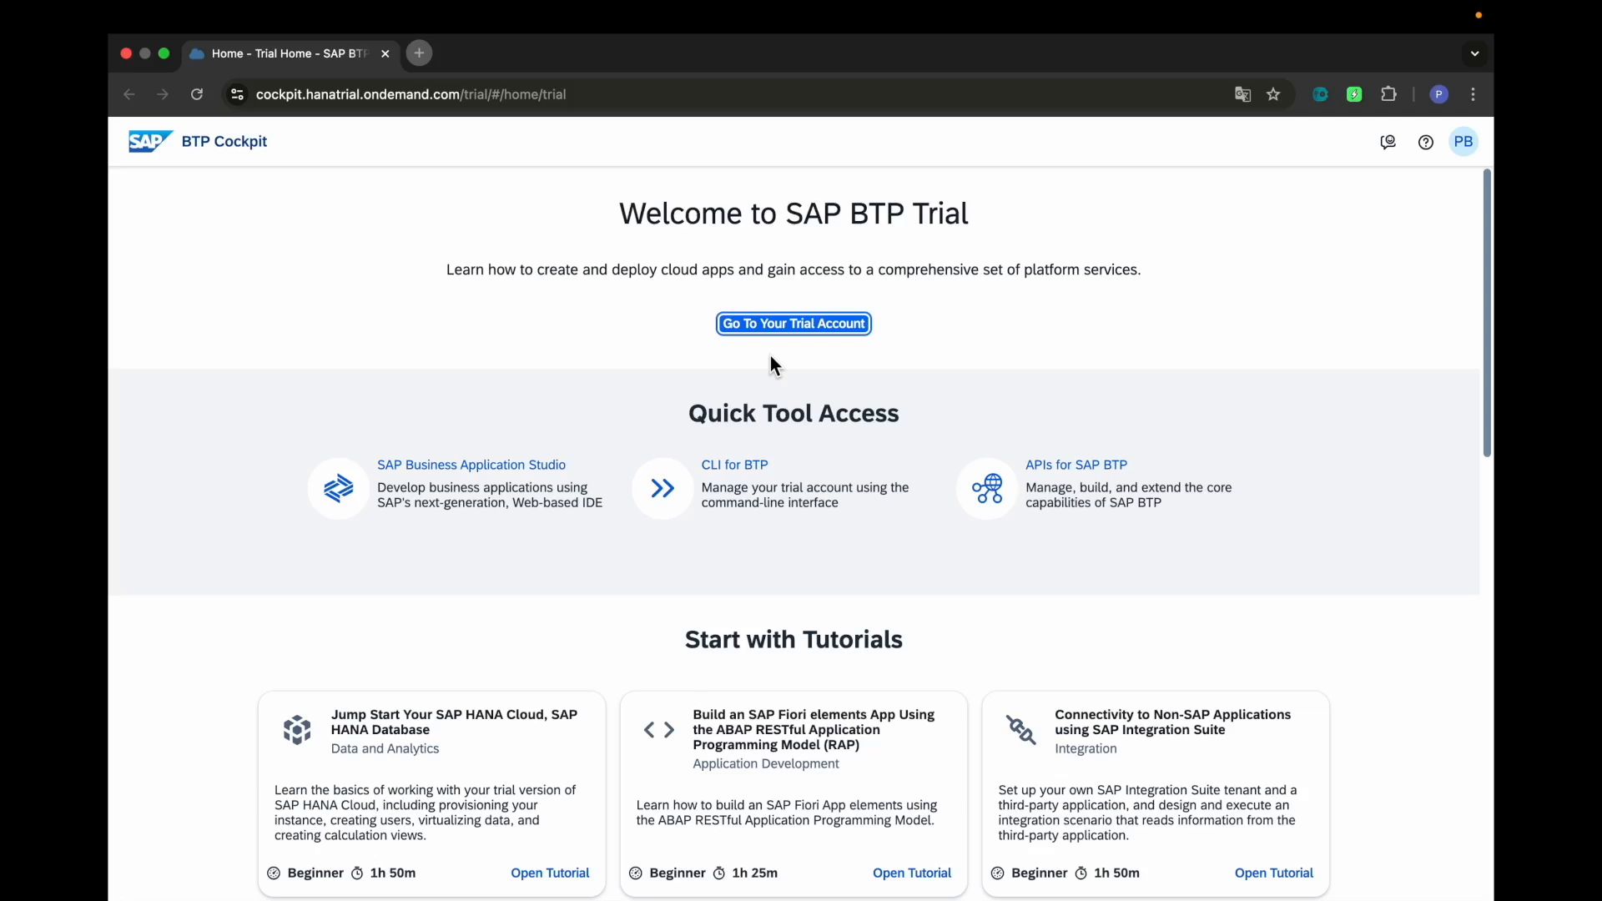
# Go to the trial global account, open the trial subaccount, and expand its Services section
pyautogui.moveTo(620, 219); pyautogui.dragTo(985, 227)
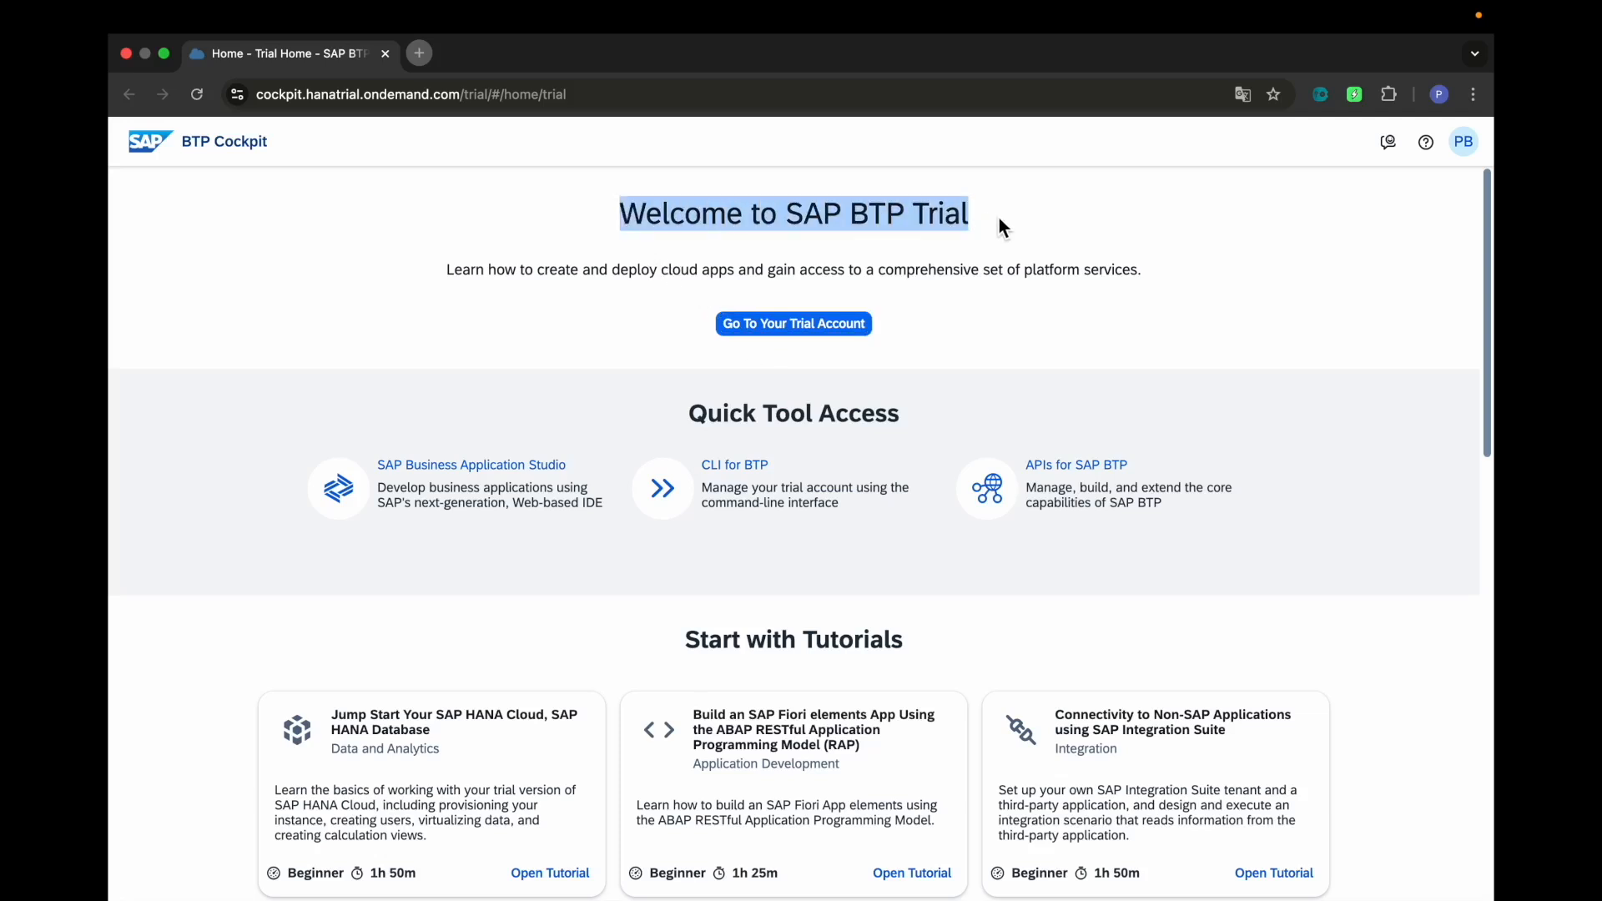
pyautogui.click(803, 326)
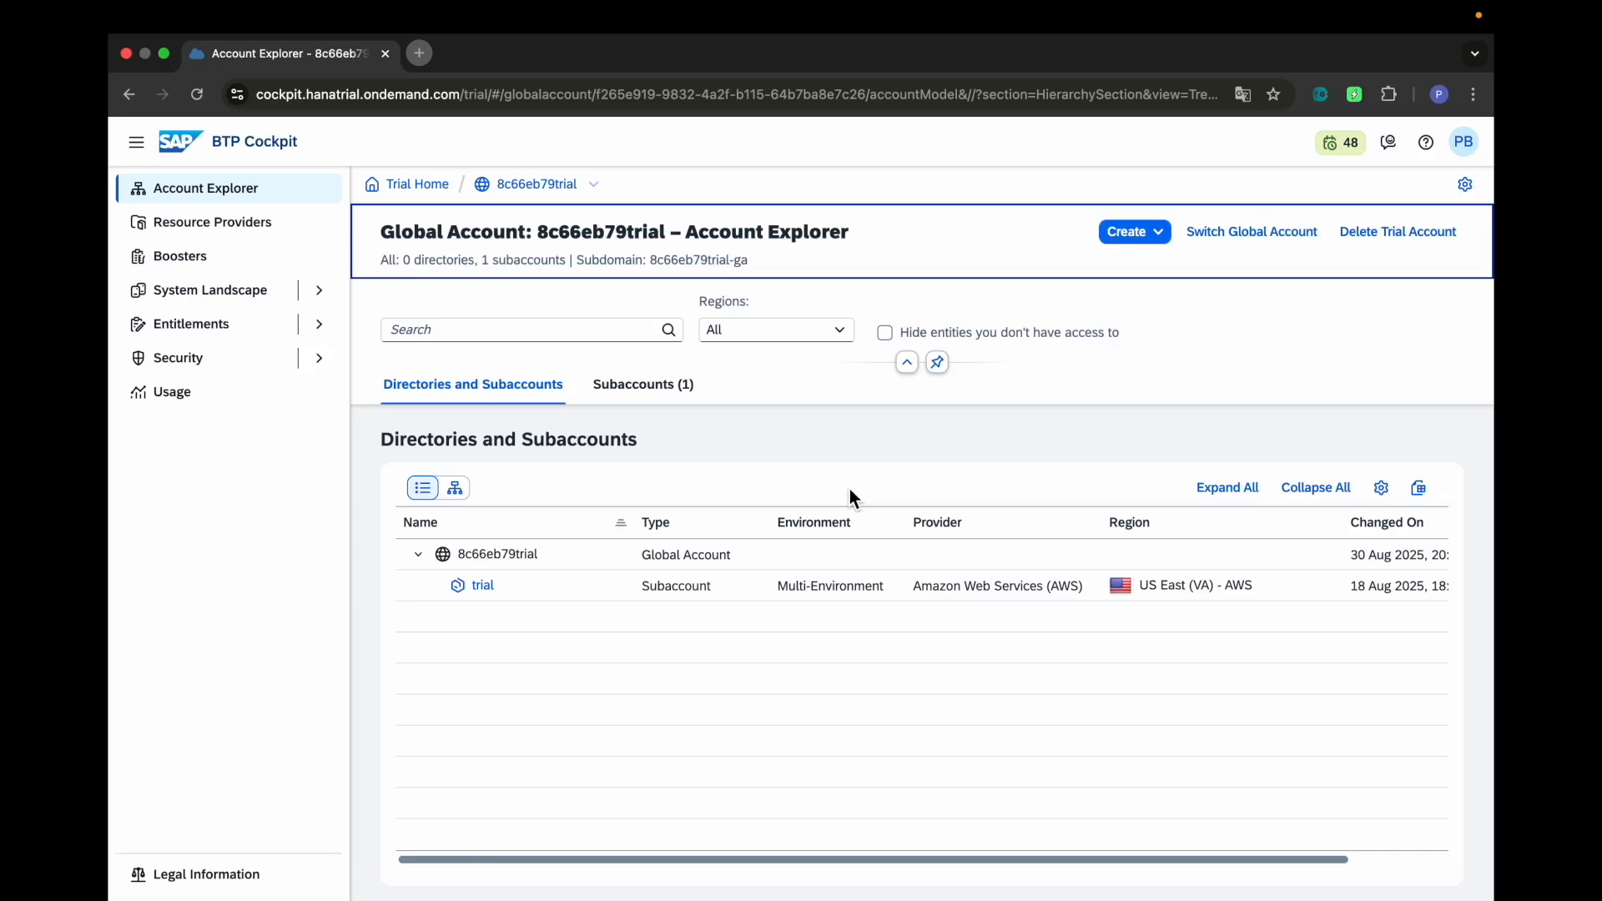
pyautogui.click(494, 596)
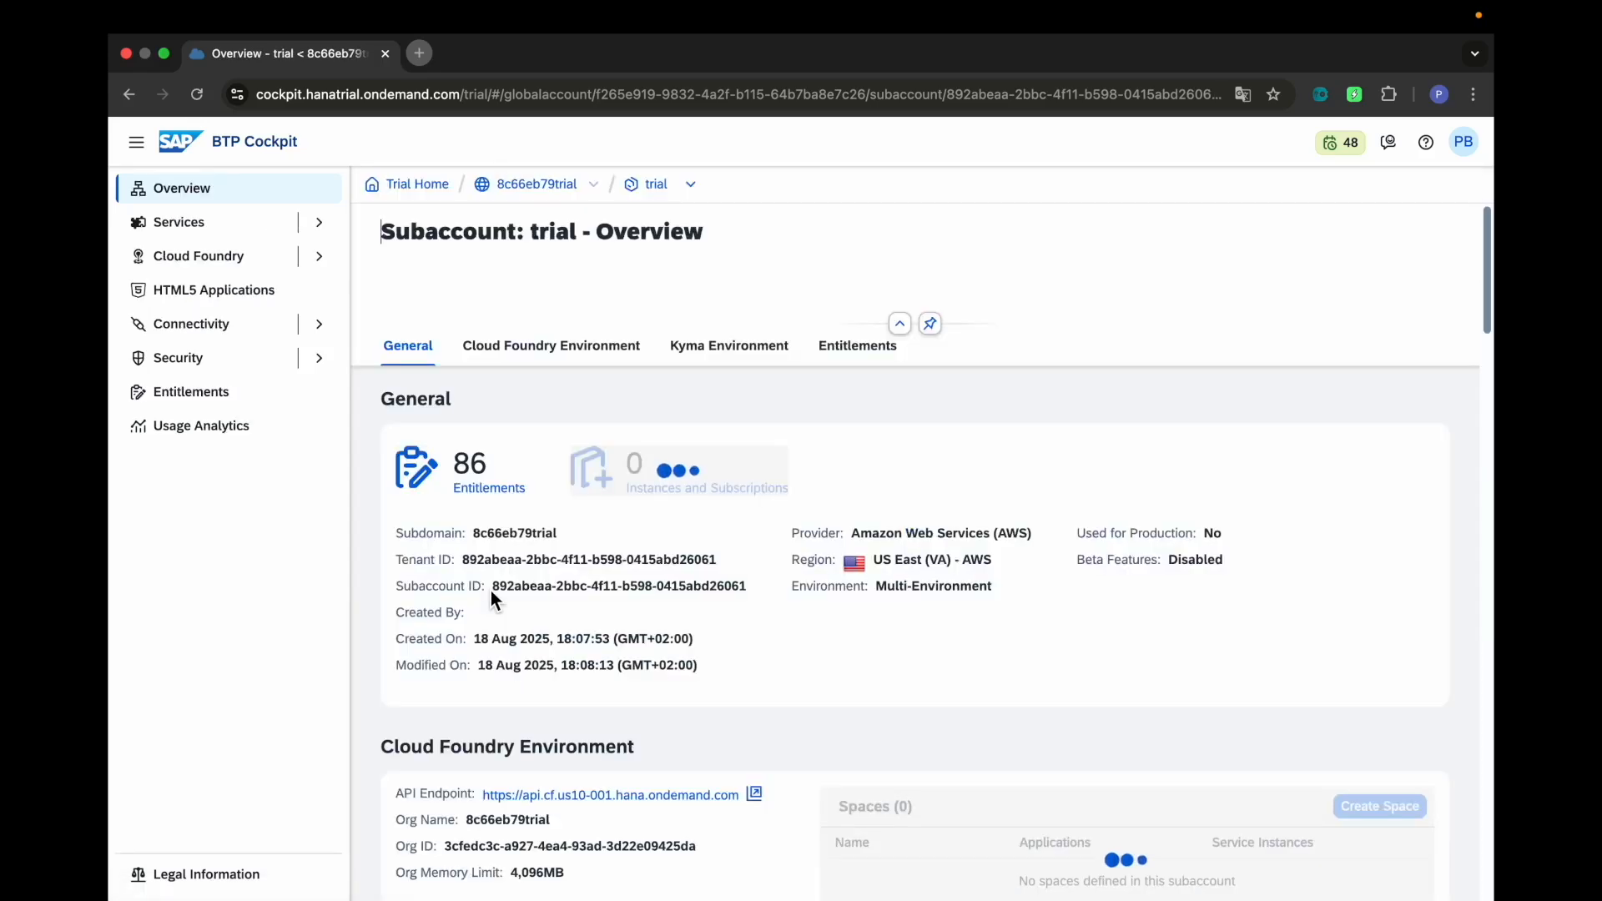
pyautogui.click(295, 223)
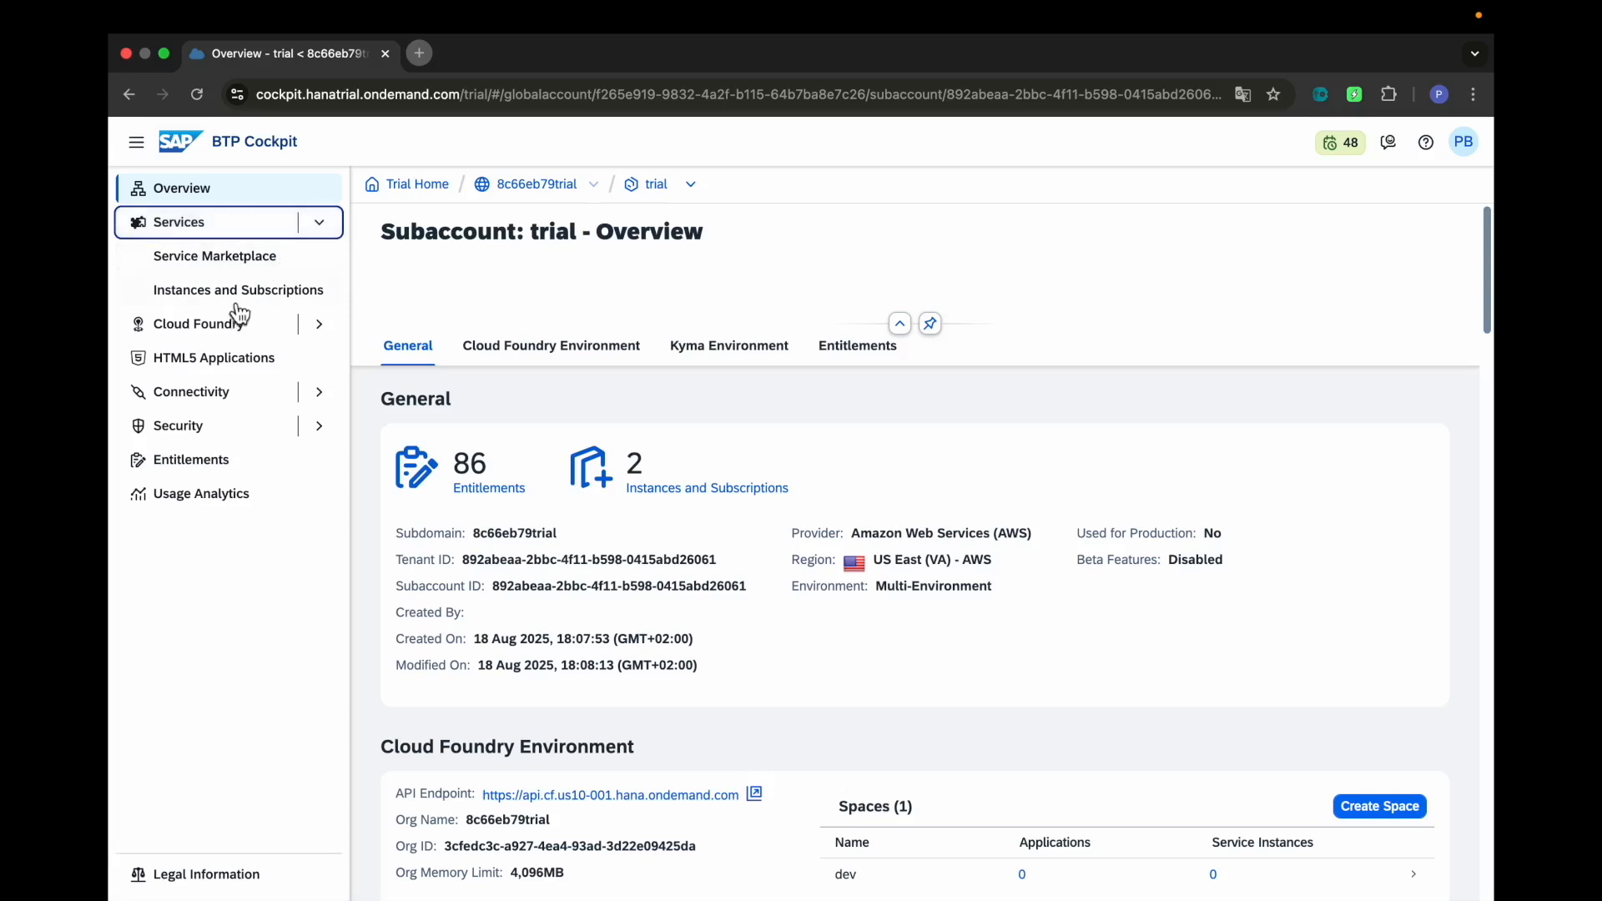
pyautogui.click(235, 302)
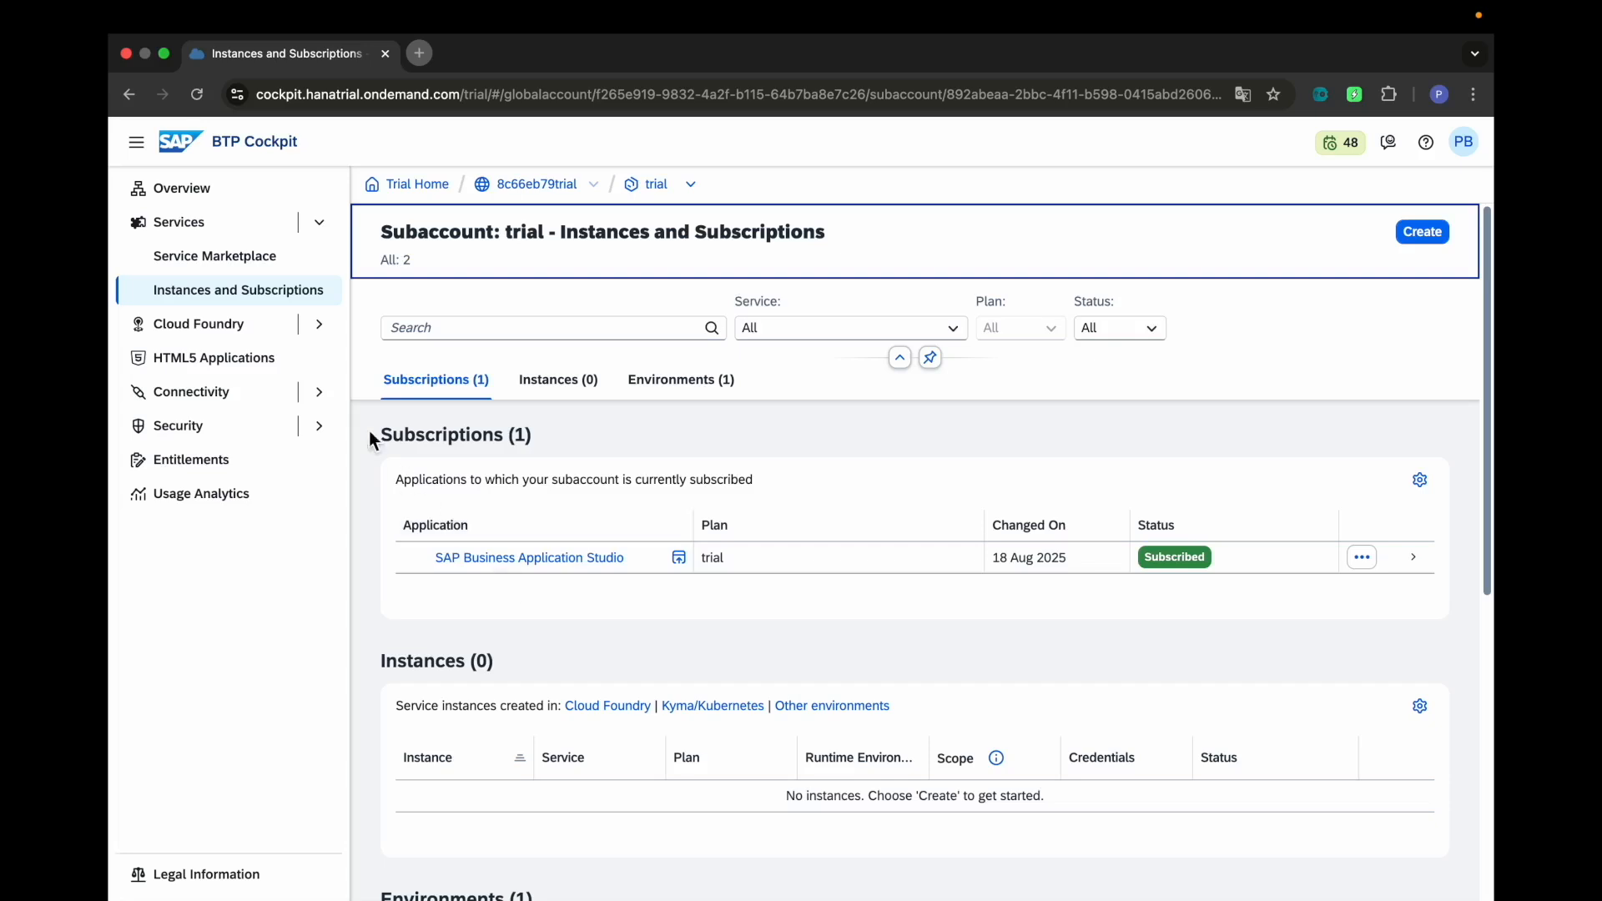
pyautogui.click(191, 192)
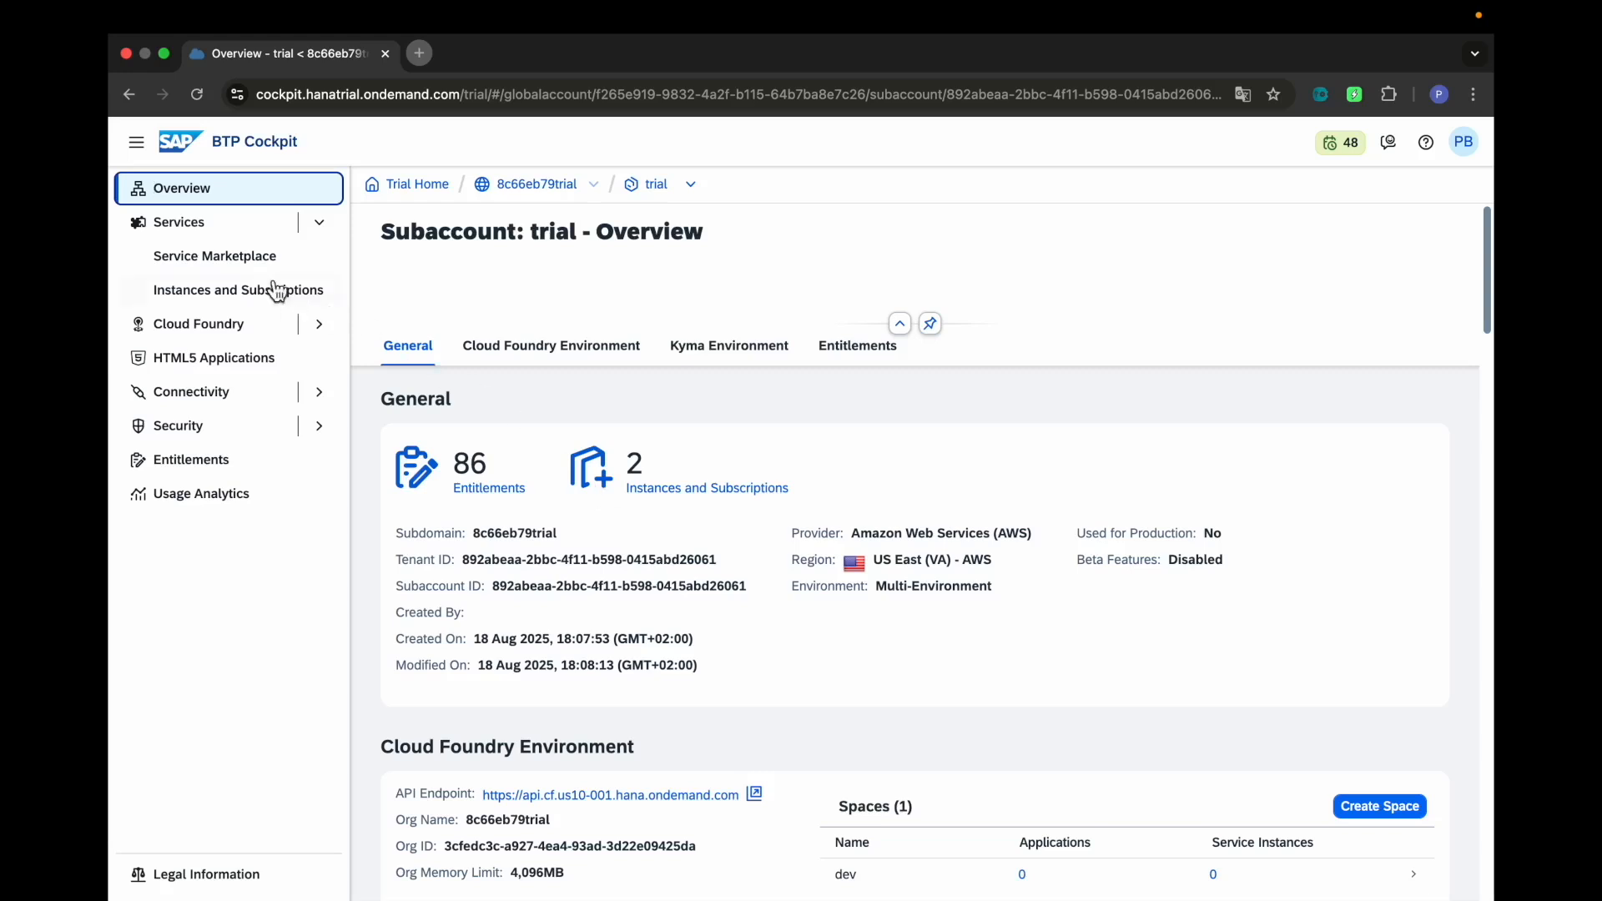
# Open the Service Marketplace and browse the list of available services
pyautogui.click(223, 258)
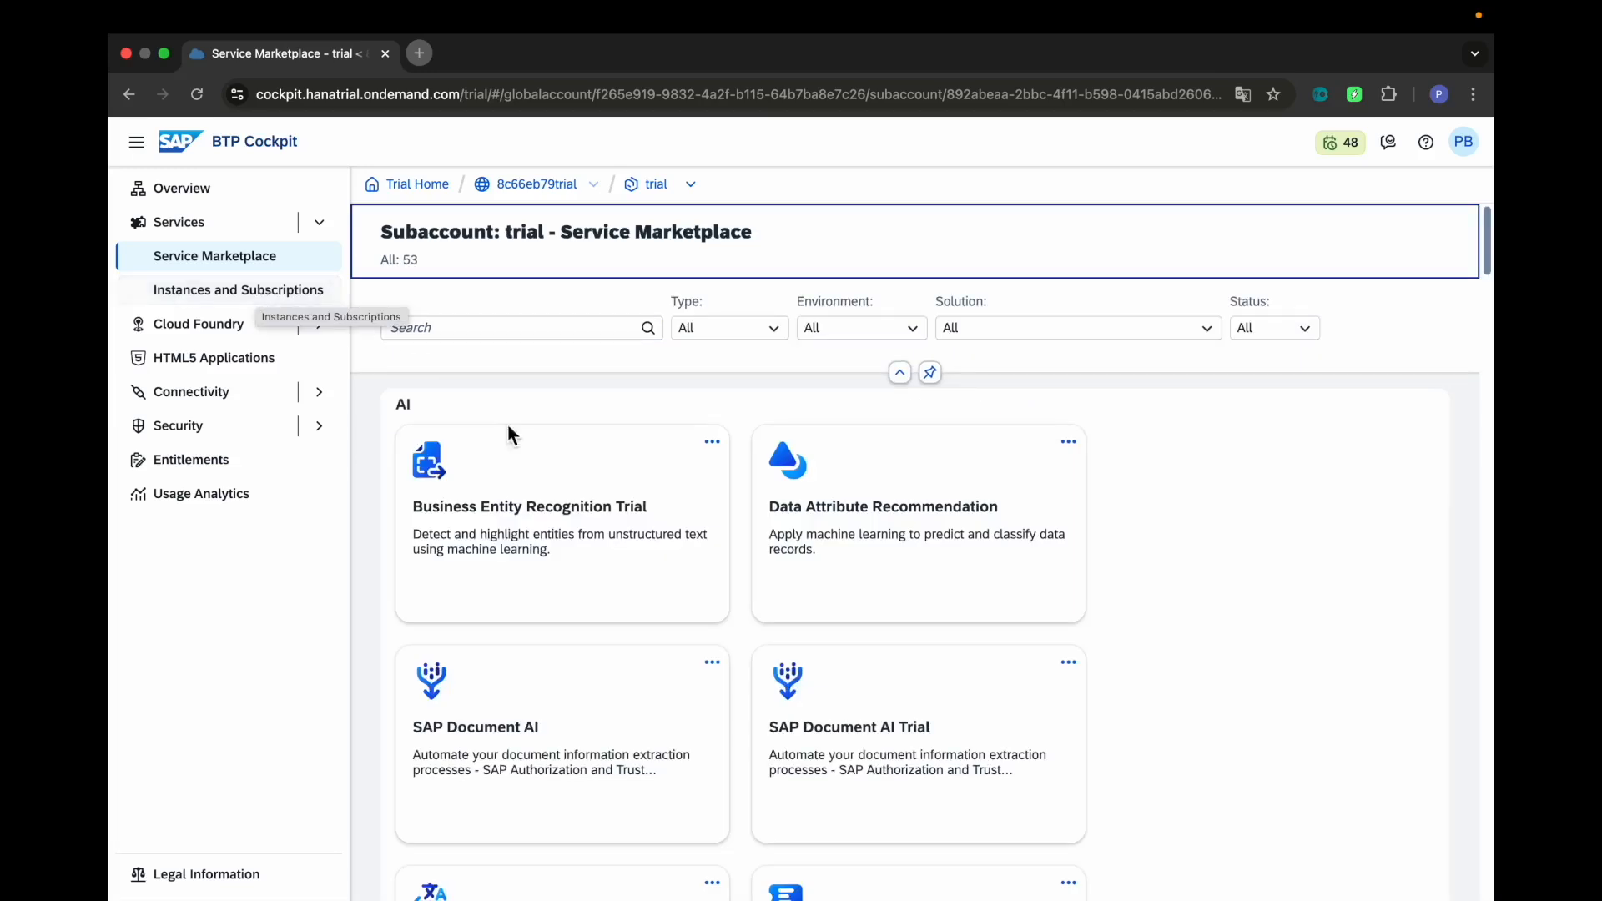
pyautogui.scroll(-5, 584, 527)
pyautogui.scroll(-3, 585, 527)
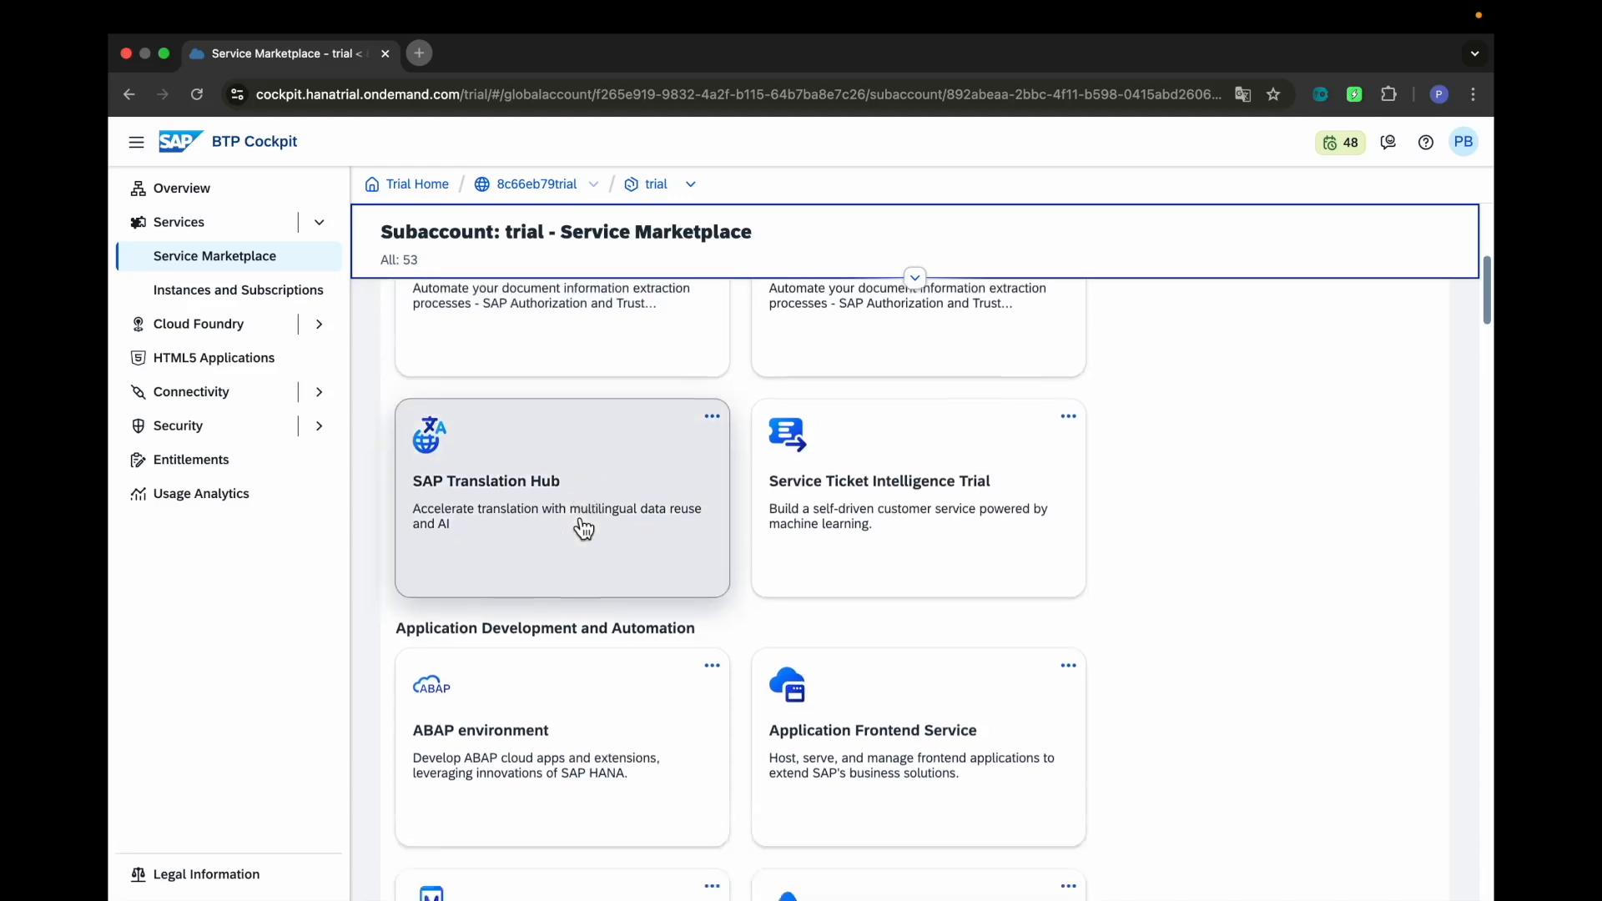
pyautogui.scroll(6, 584, 527)
pyautogui.scroll(3, 584, 527)
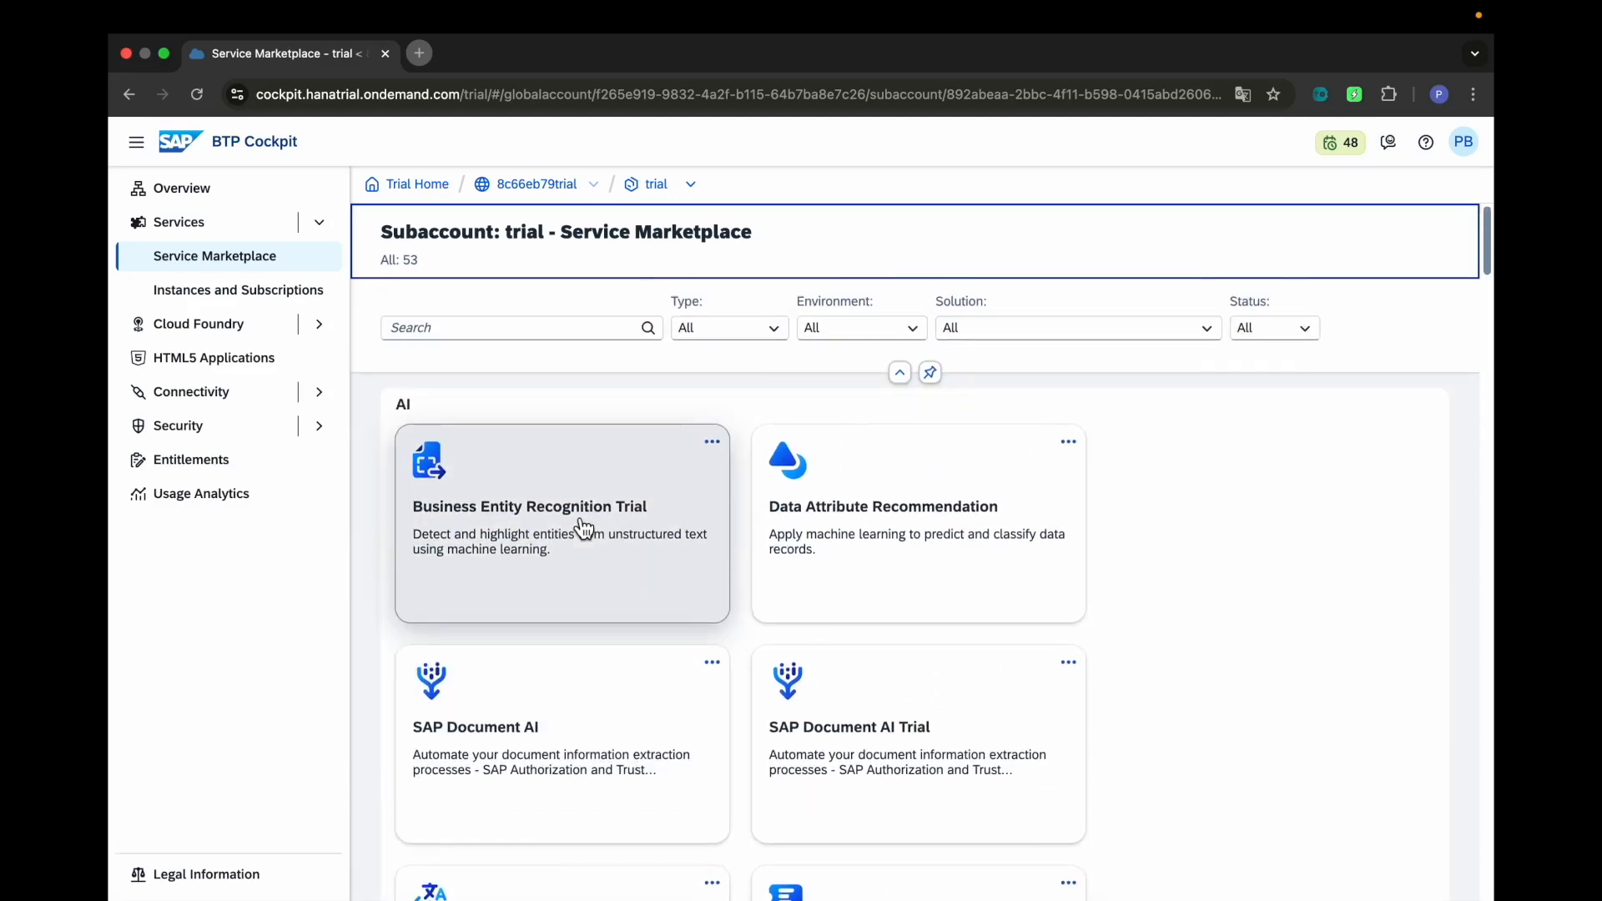
# Filter the marketplace to 'build' and review the SAP Build Apps service details
pyautogui.click(521, 334)
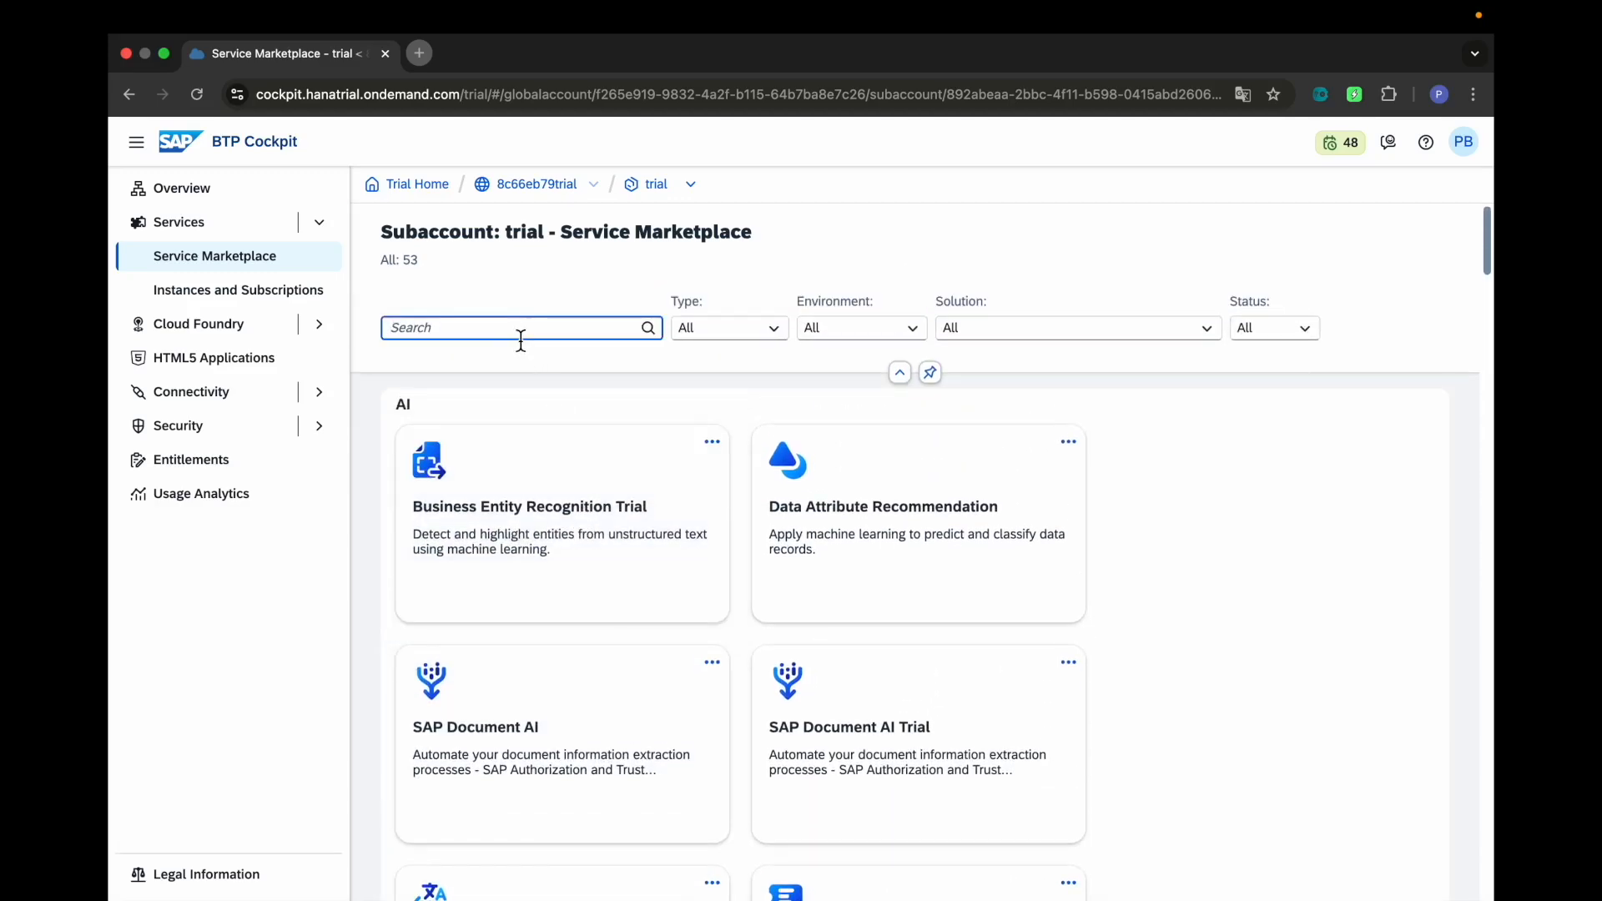
pyautogui.write('build')
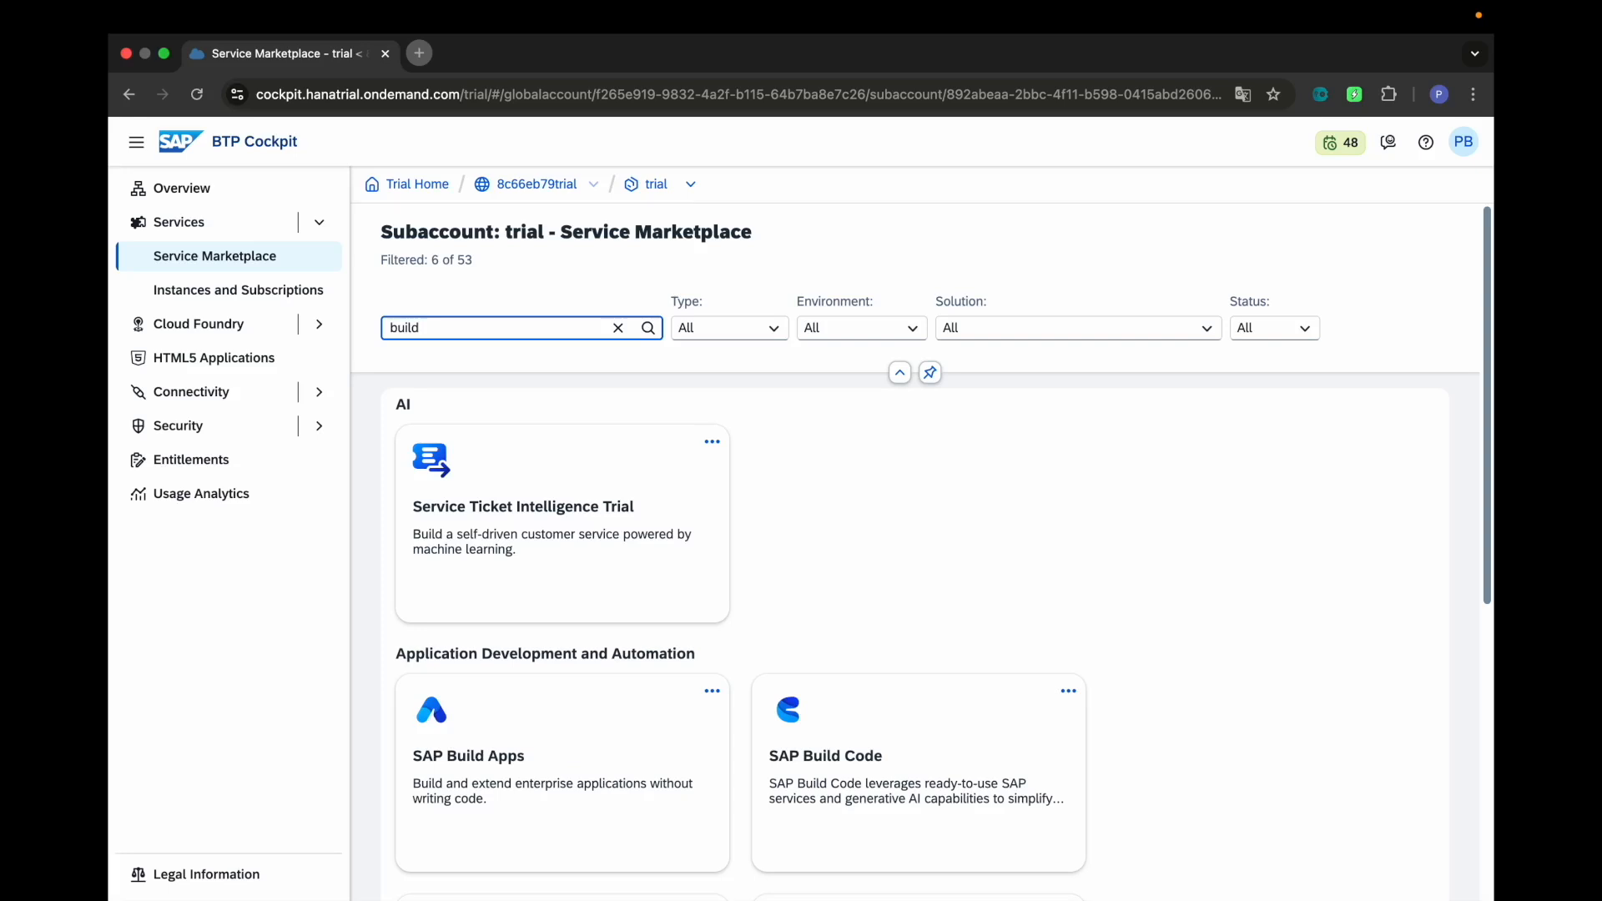
pyautogui.click(529, 776)
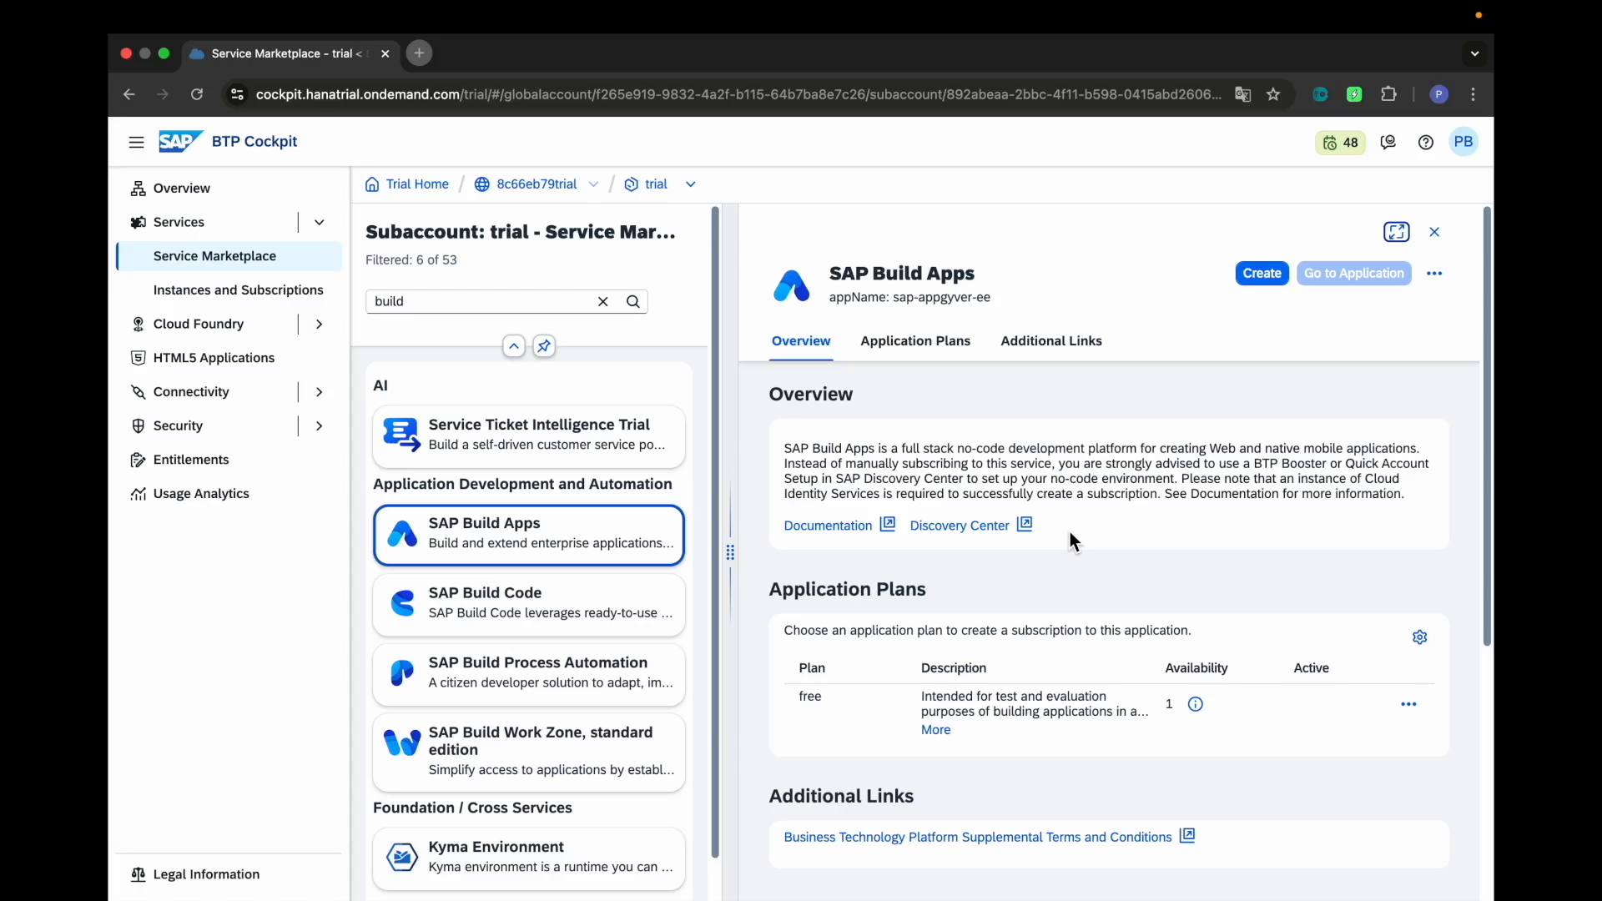
pyautogui.click(1435, 237)
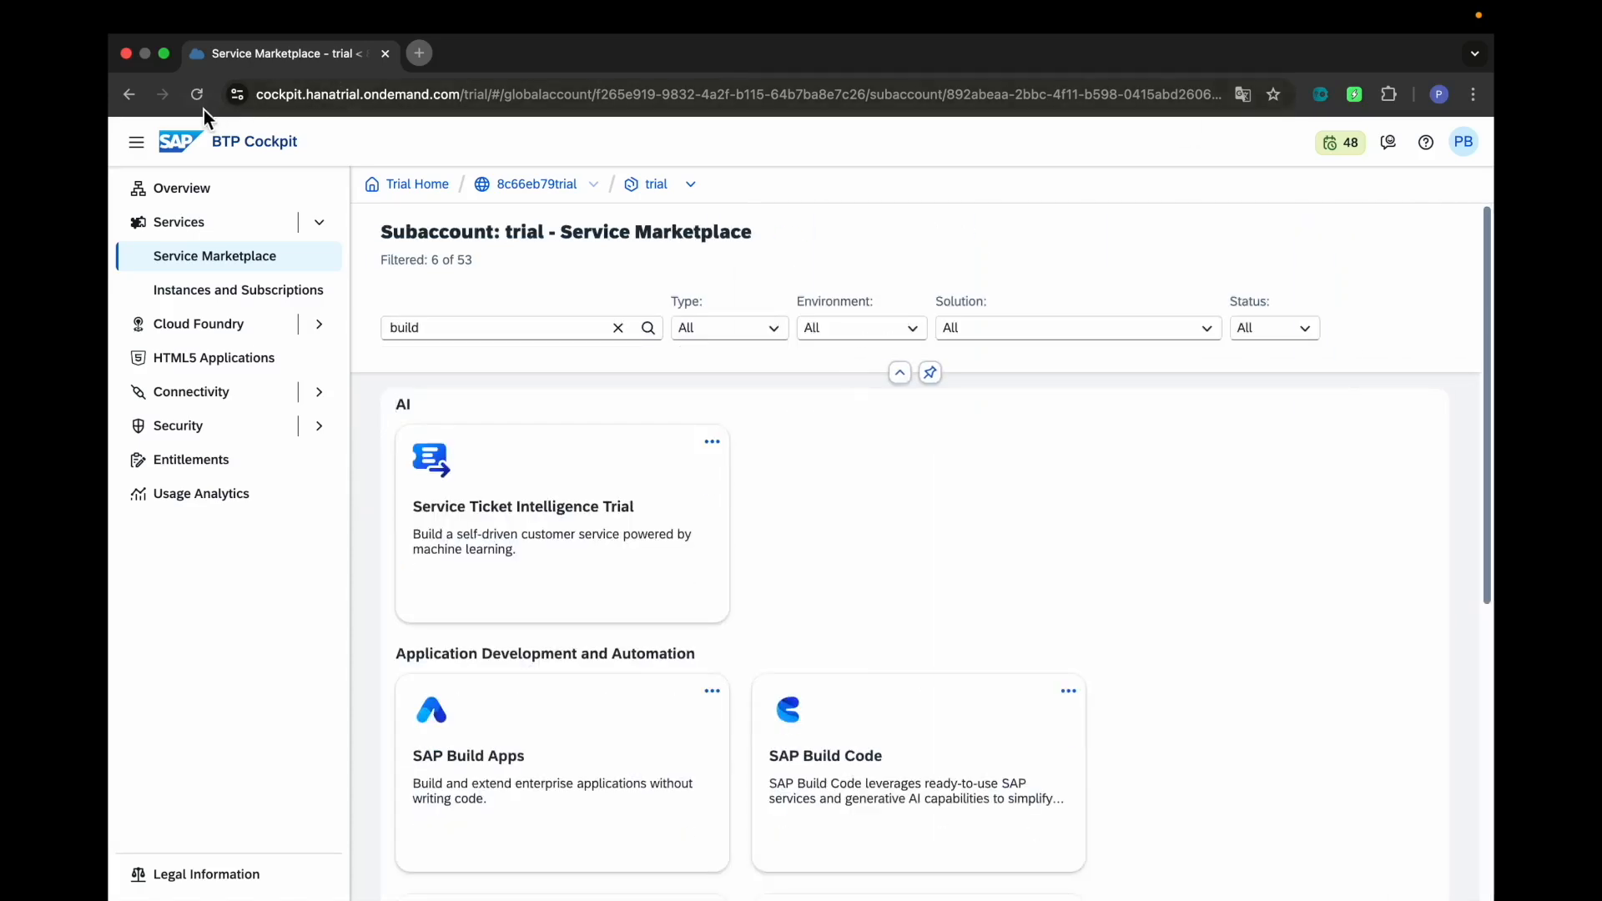
# Return from the subaccount to the trial home and re-enter the trial global account
pyautogui.click(180, 193)
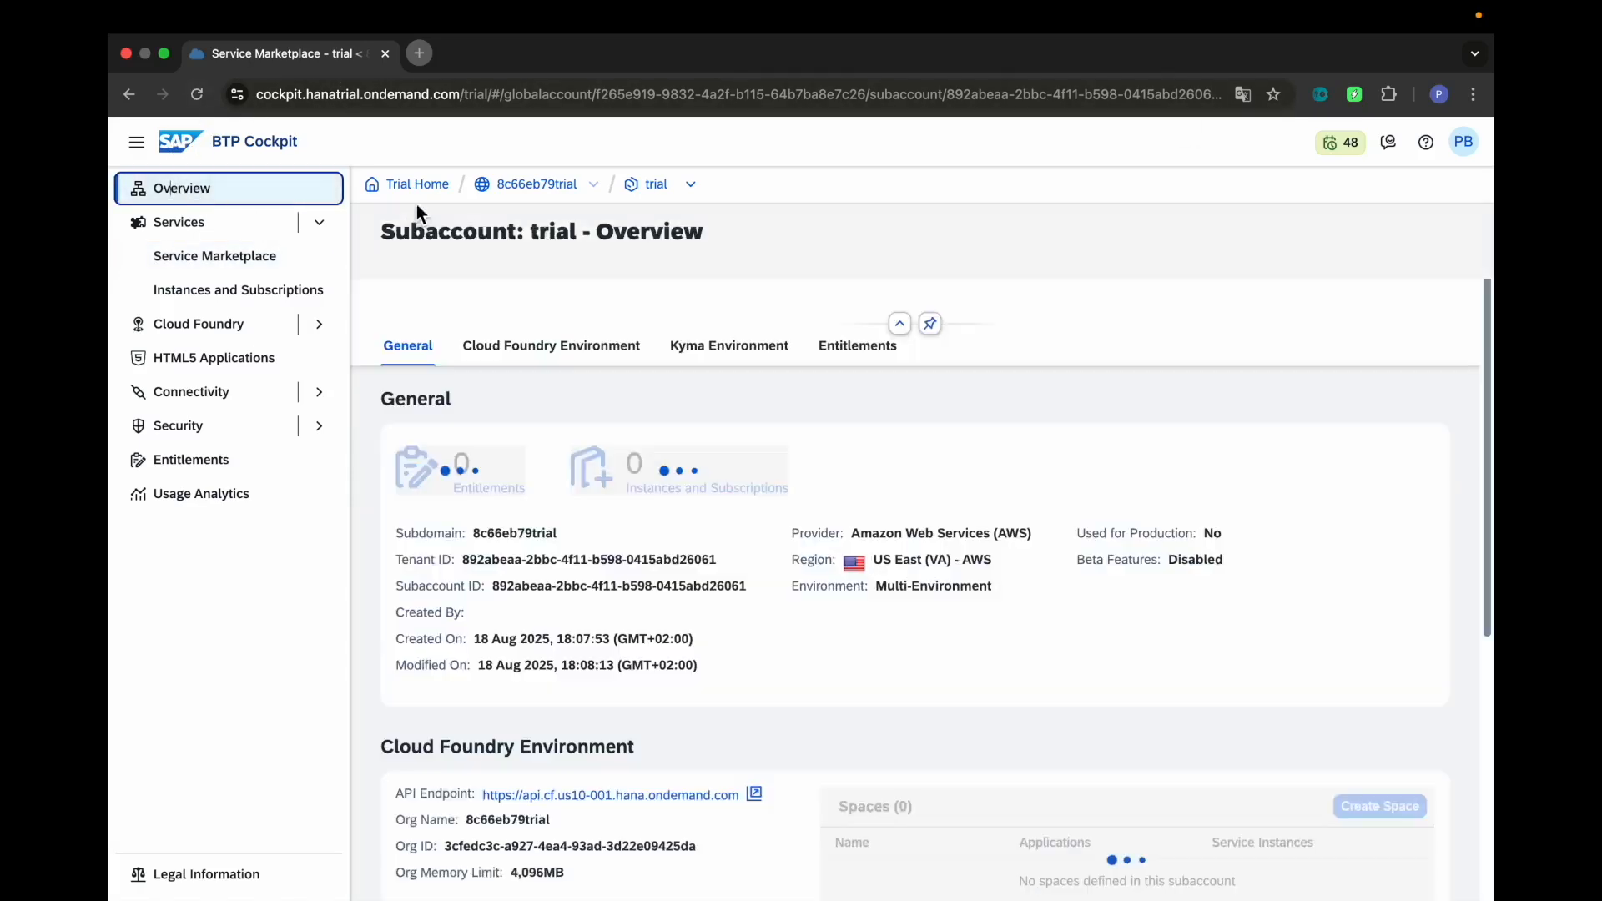
pyautogui.click(419, 184)
pyautogui.click(731, 327)
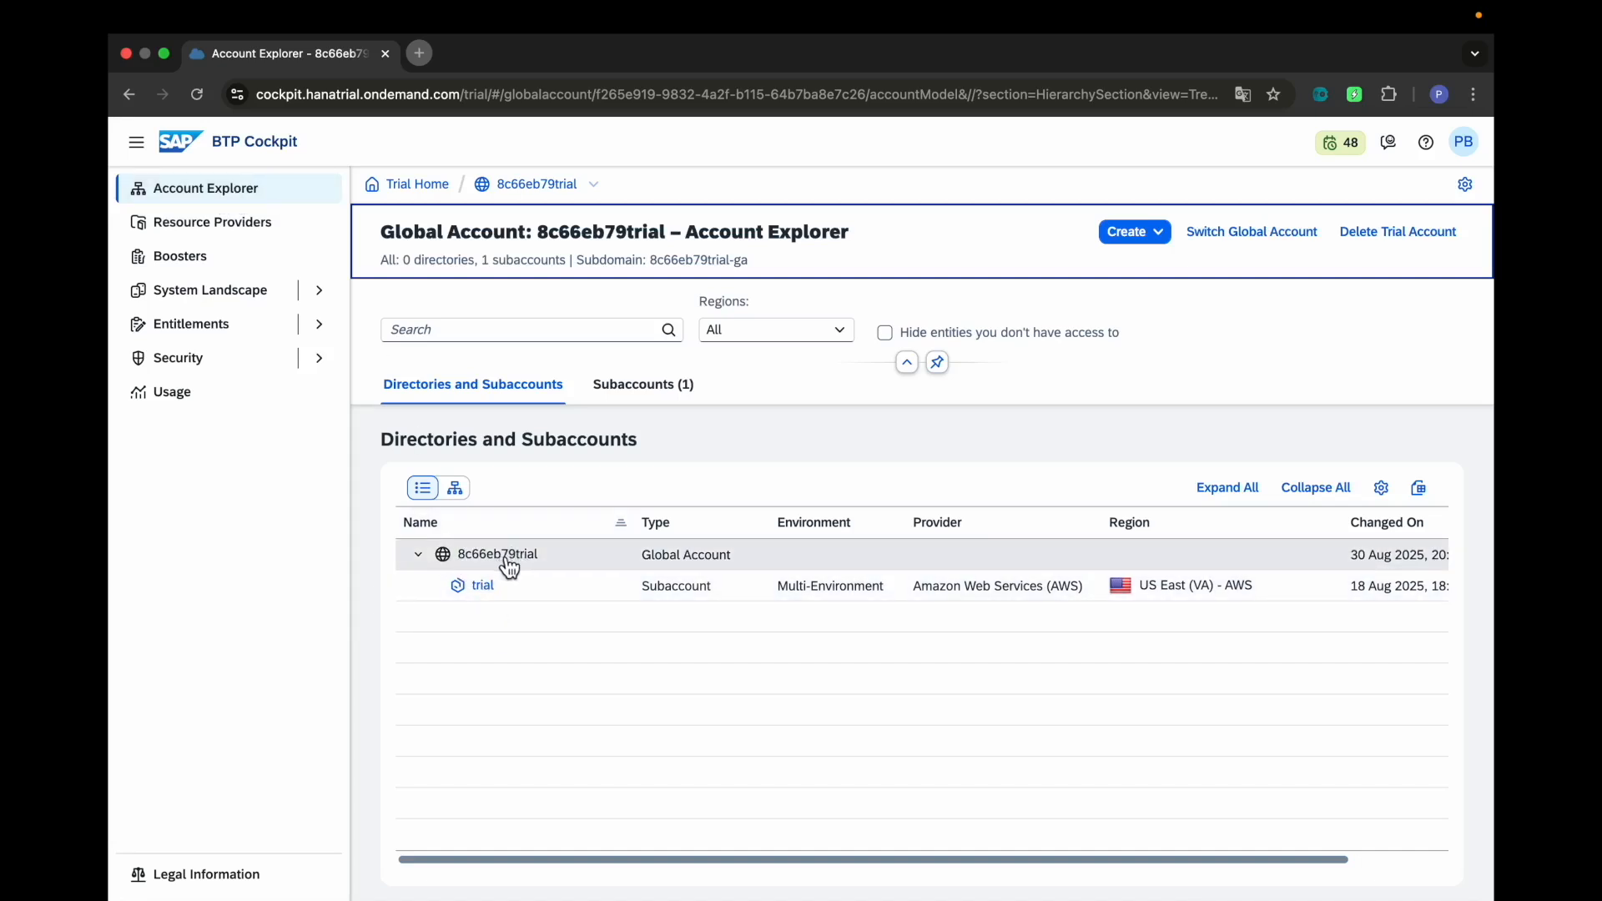
# Open the global account's Boosters page and scroll through the booster cards
pyautogui.click(201, 265)
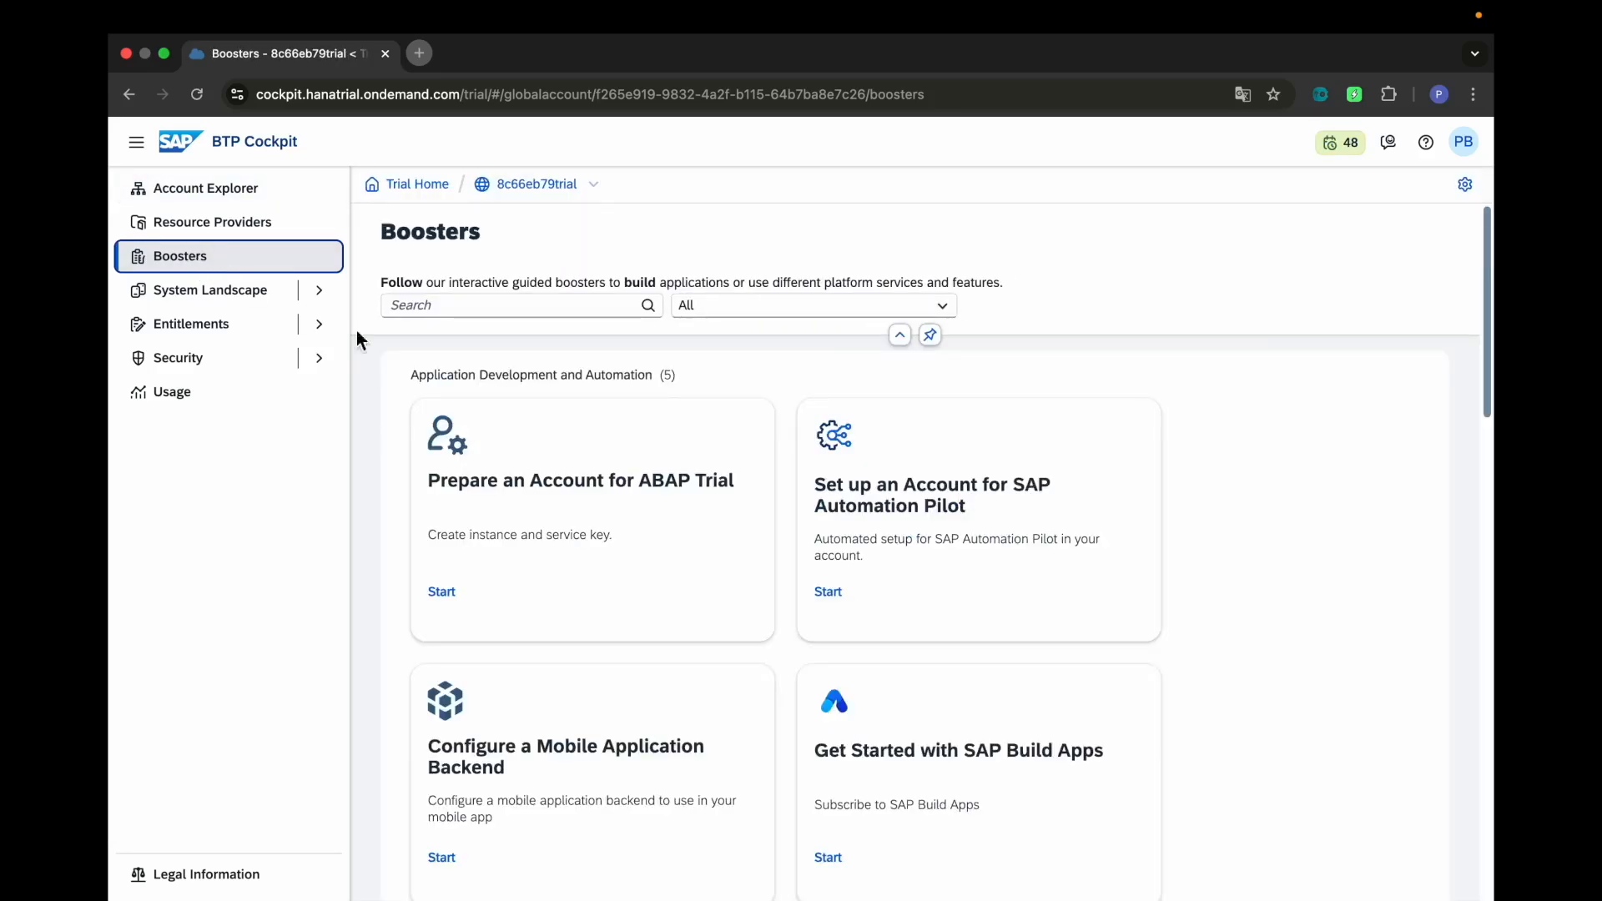
pyautogui.scroll(-6, 509, 371)
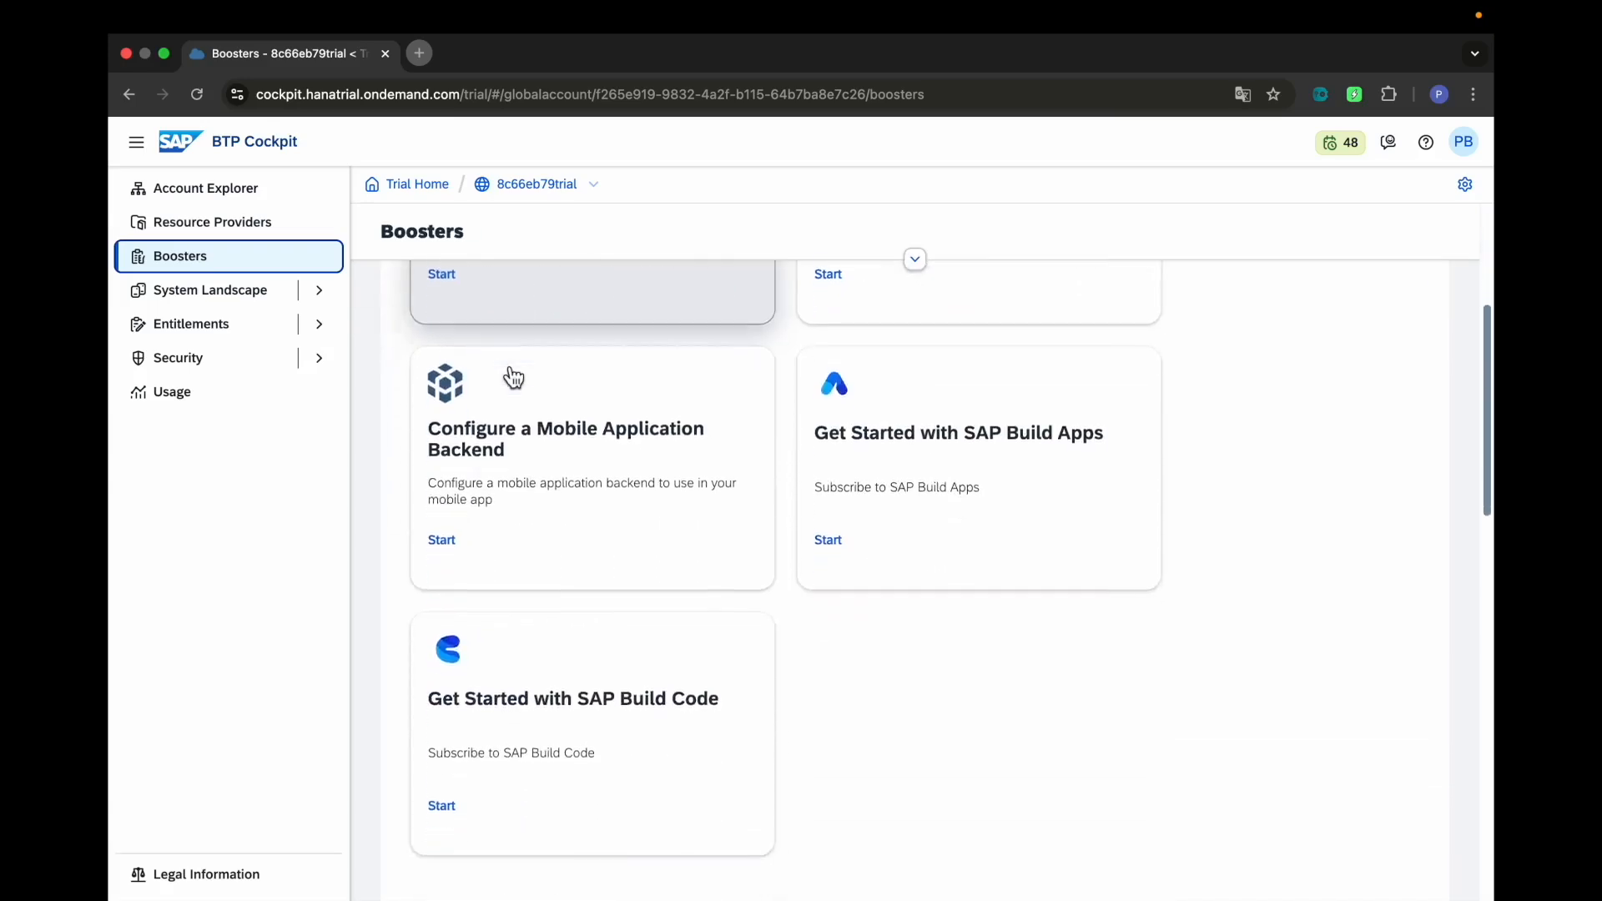
pyautogui.scroll(-8, 513, 378)
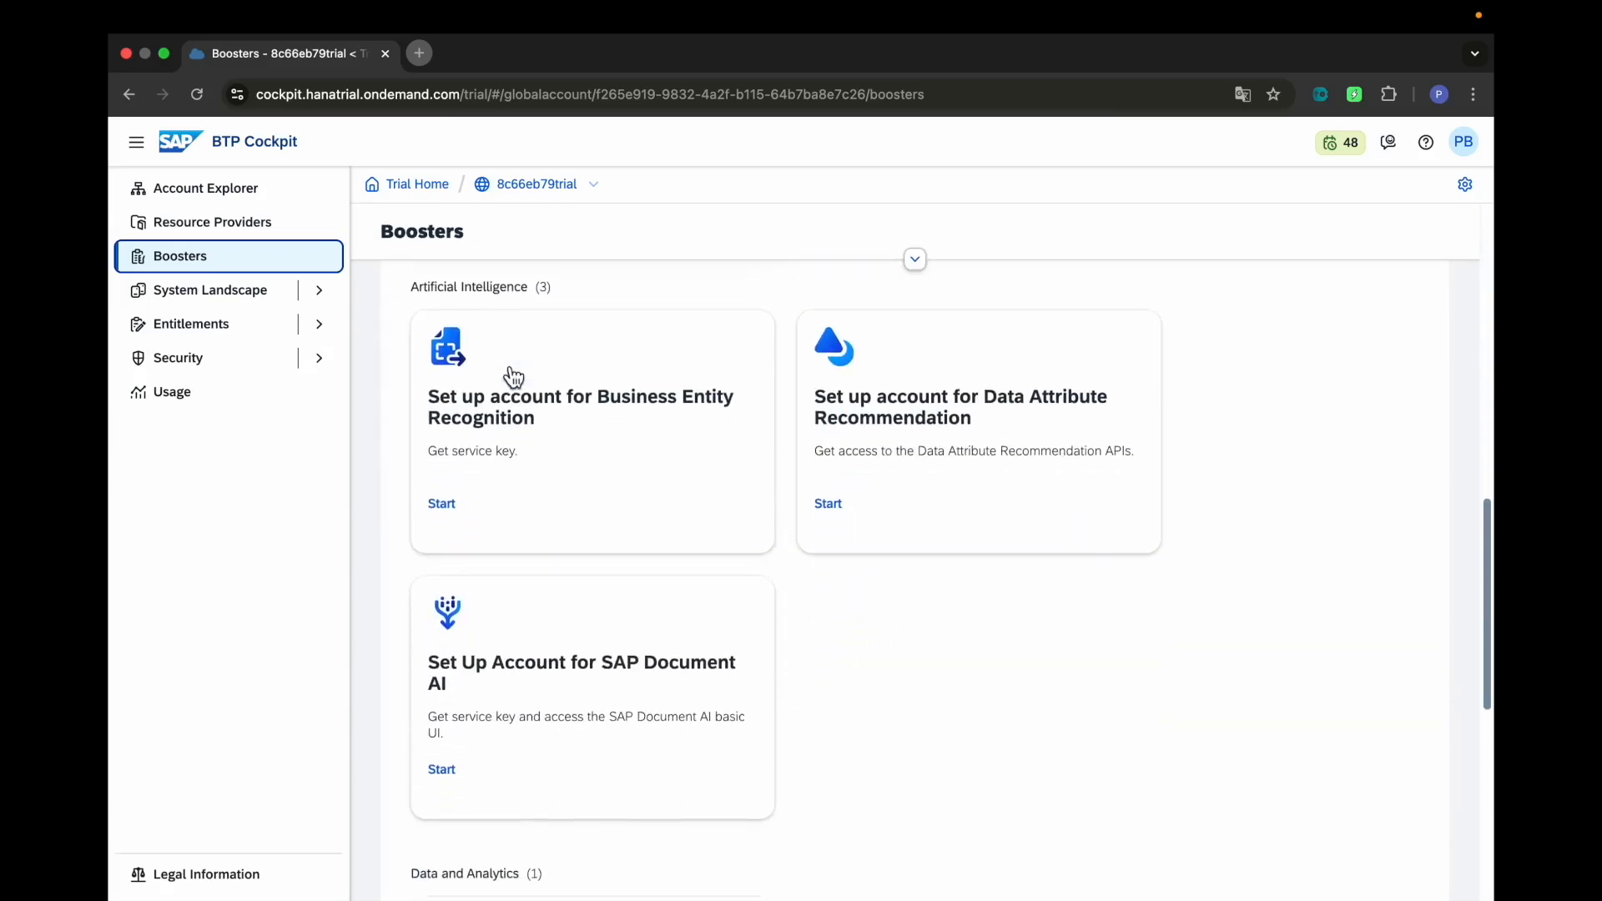
pyautogui.scroll(-3, 513, 376)
pyautogui.scroll(15, 510, 372)
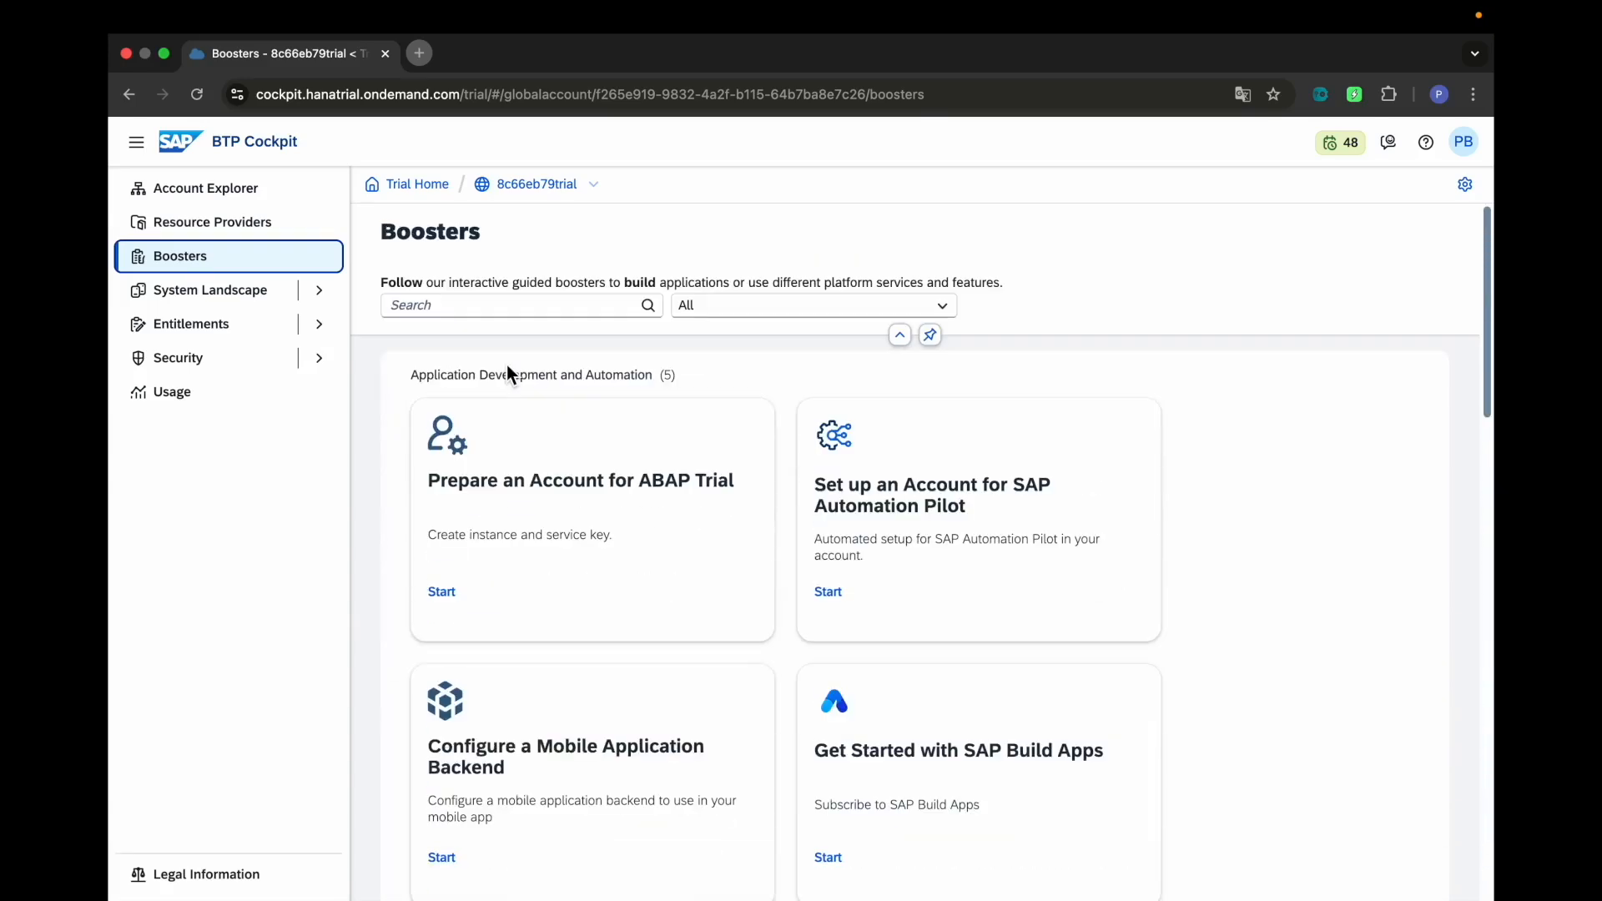
pyautogui.scroll(-3, 548, 369)
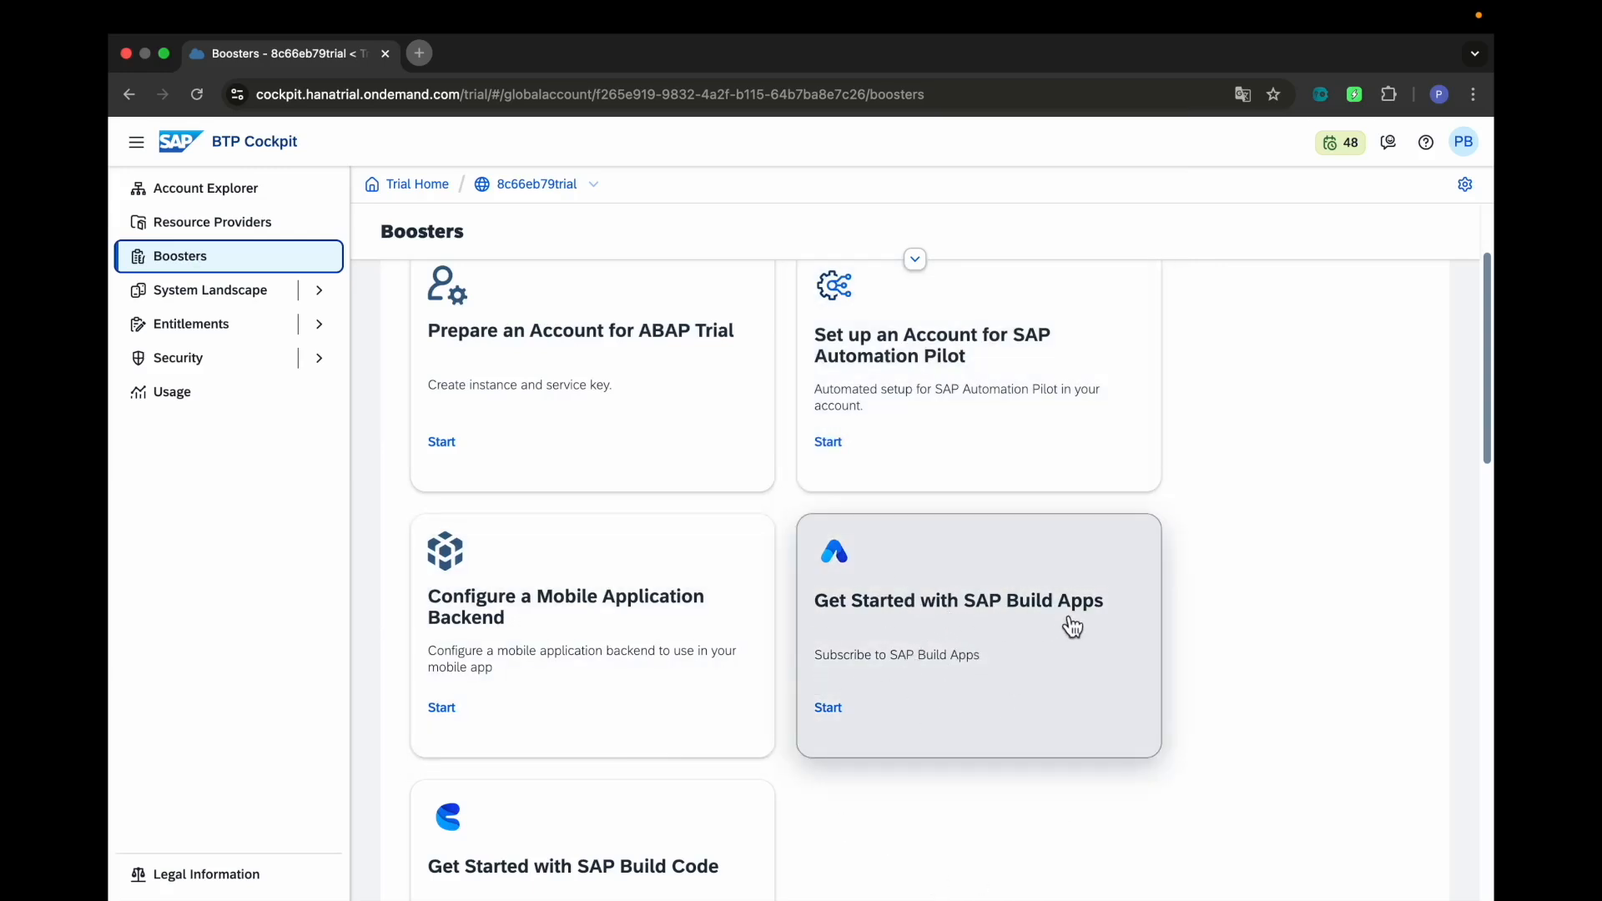
# Open the Get Started with SAP Build Apps booster and check its Components and Additional Resources tabs
pyautogui.click(889, 620)
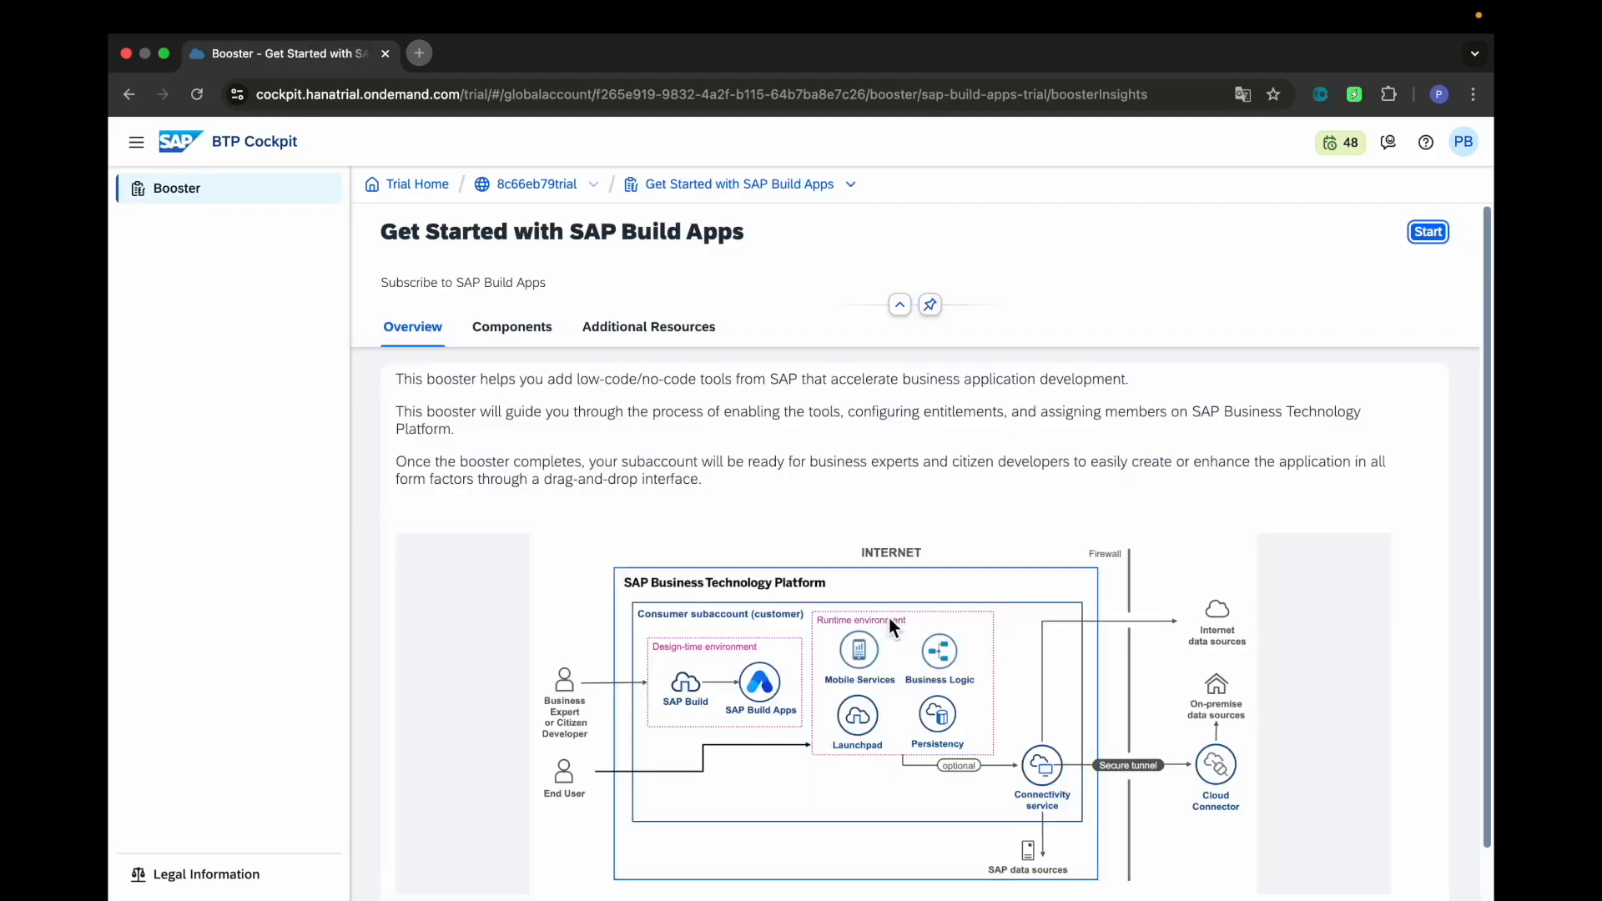
pyautogui.scroll(-2, 889, 621)
pyautogui.scroll(2, 889, 621)
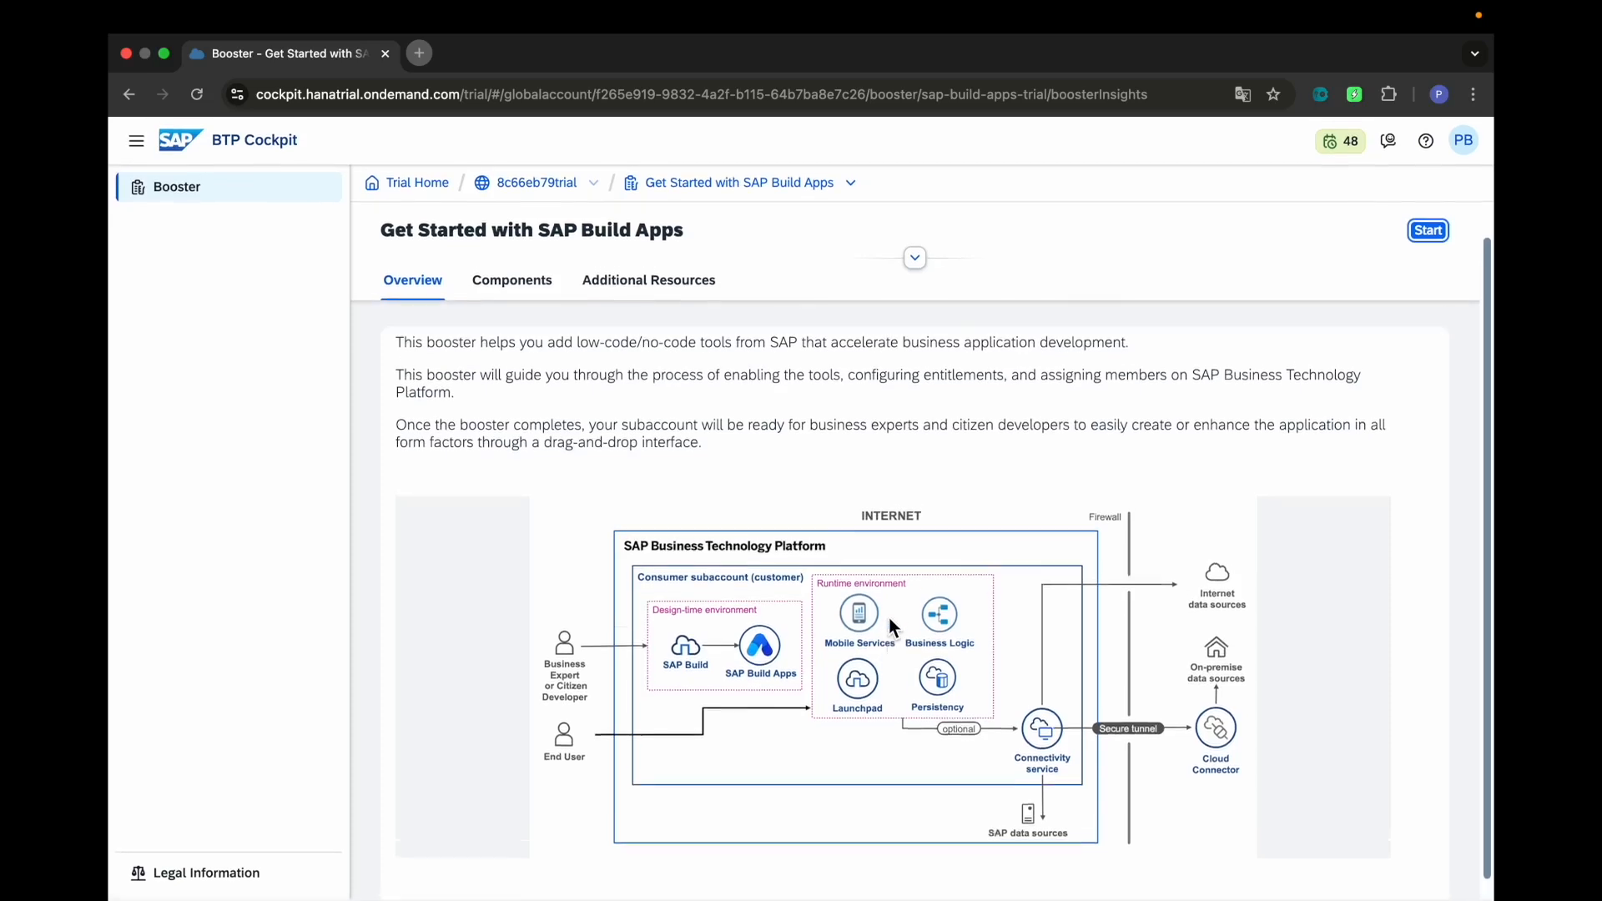
pyautogui.click(507, 331)
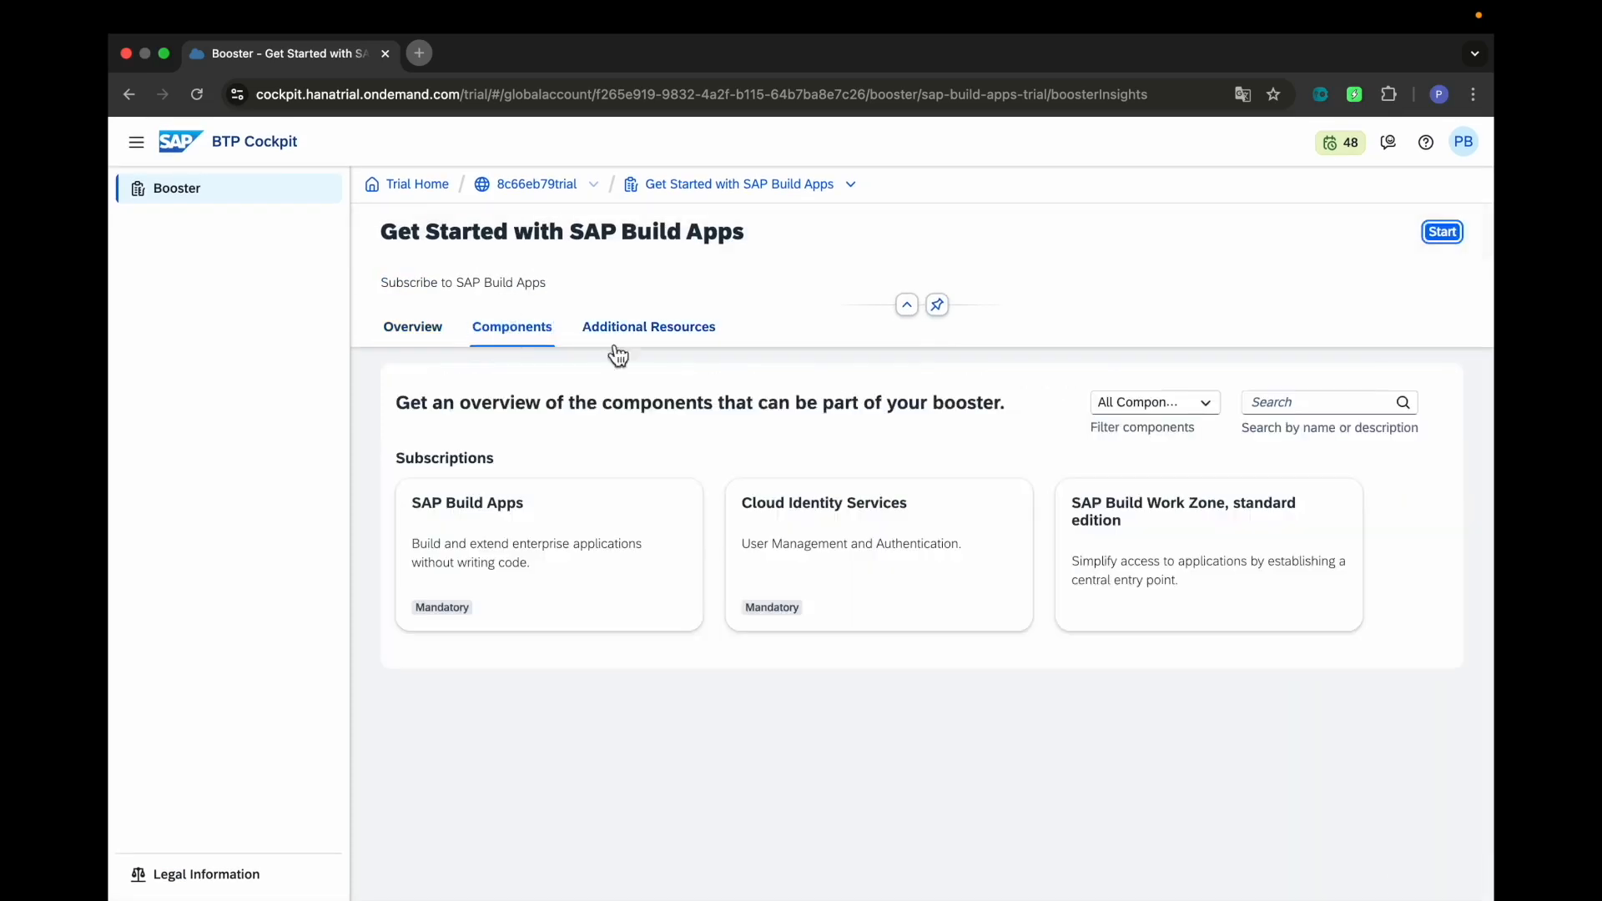
pyautogui.click(683, 350)
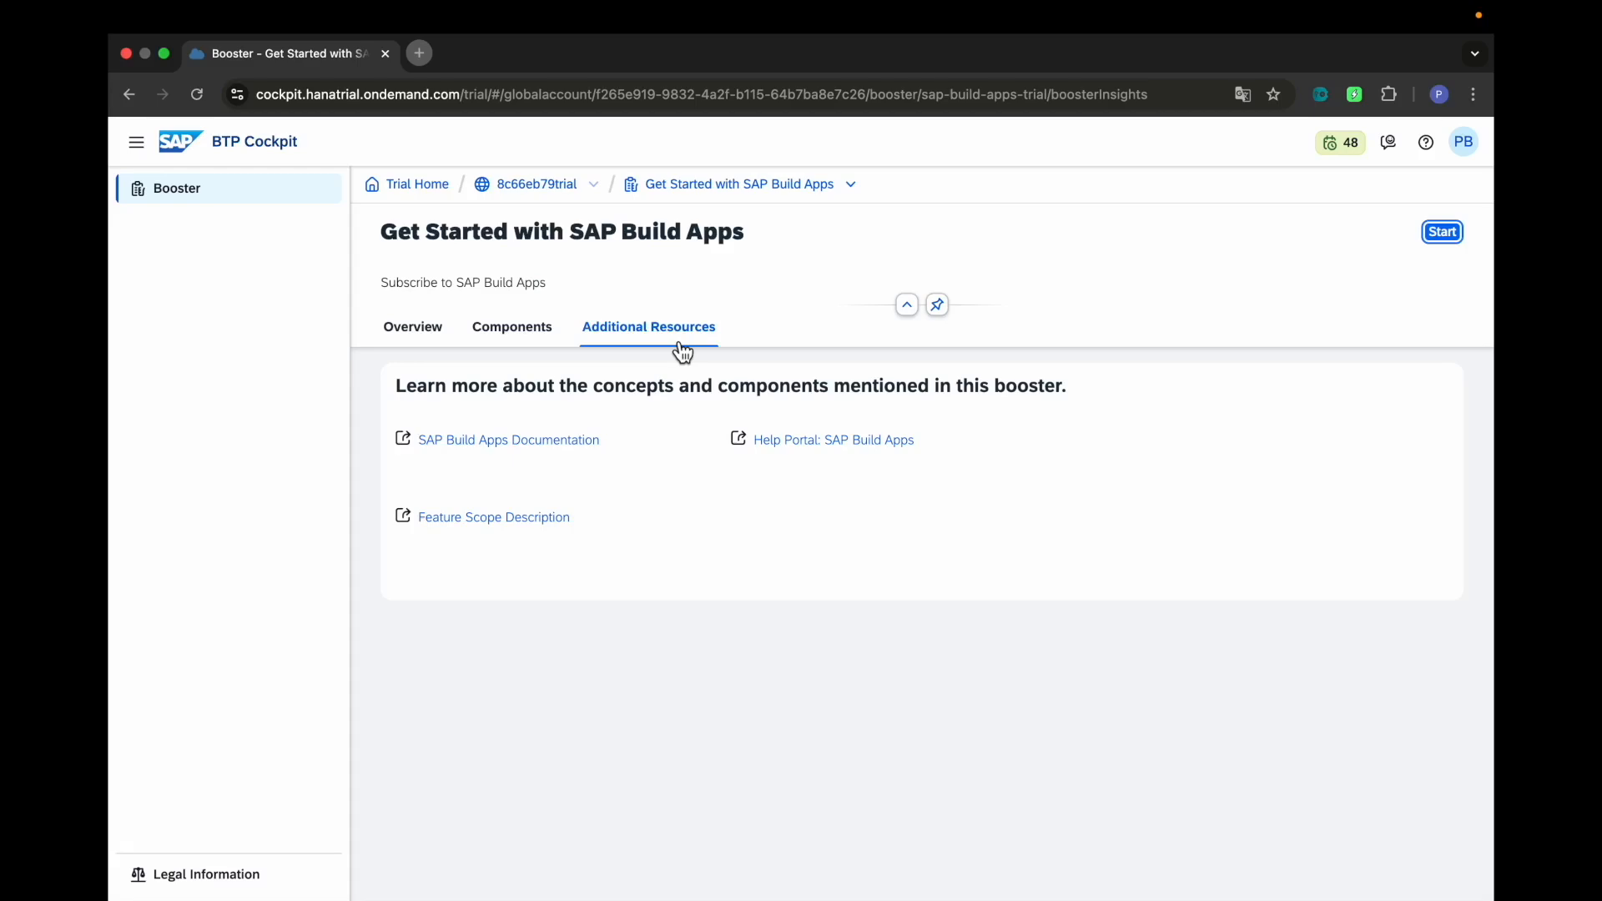
pyautogui.click(445, 337)
pyautogui.click(1429, 235)
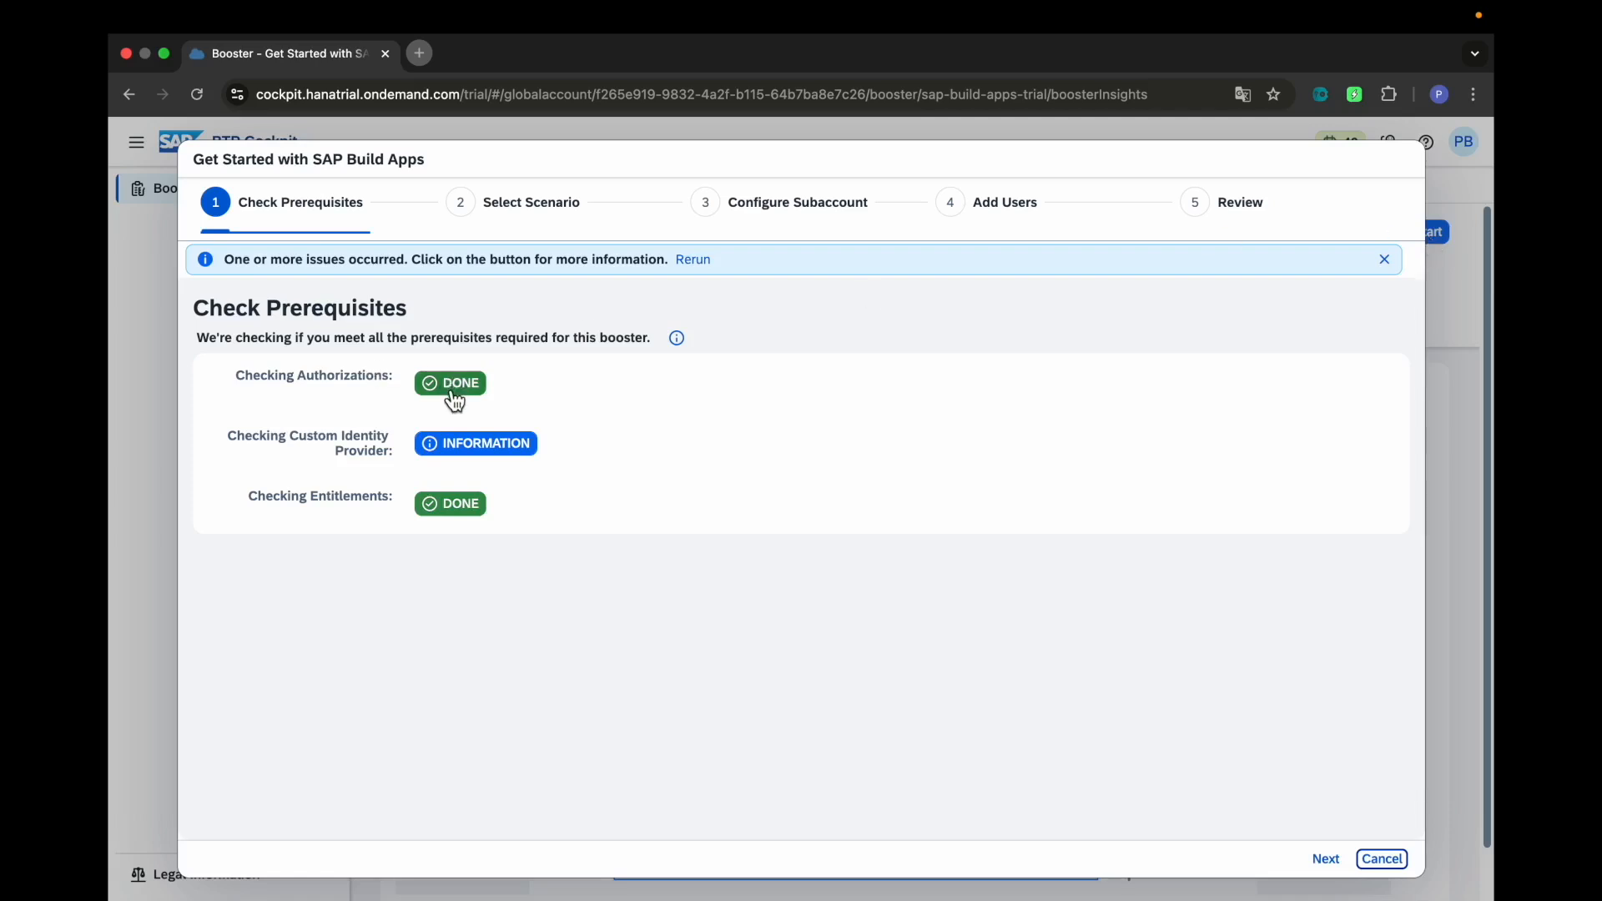
pyautogui.click(496, 451)
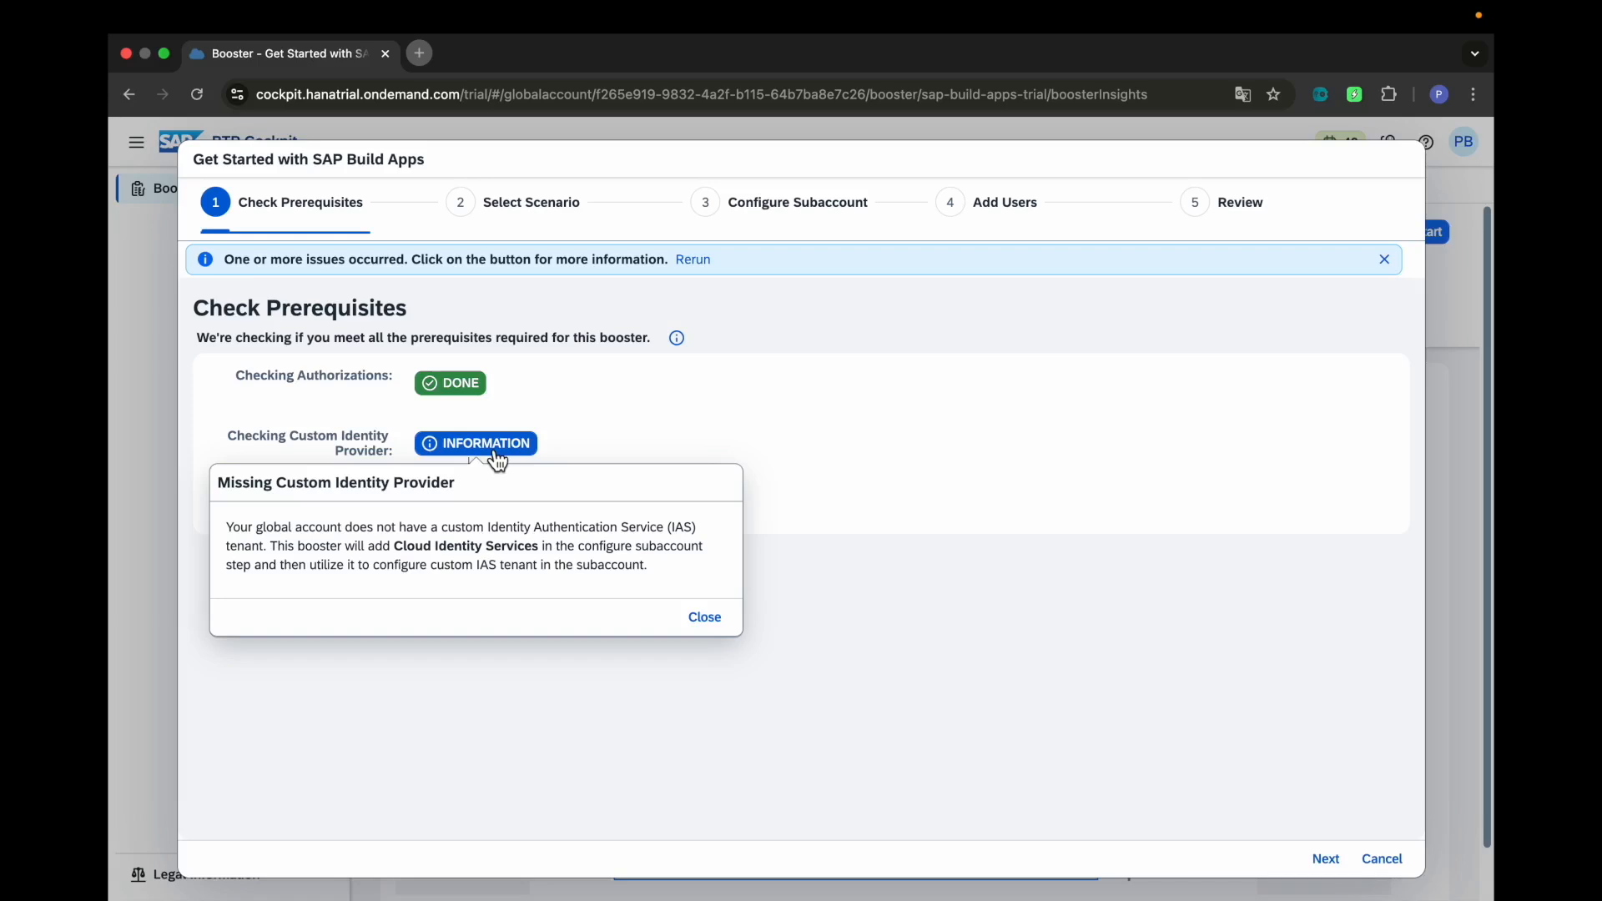
pyautogui.click(699, 618)
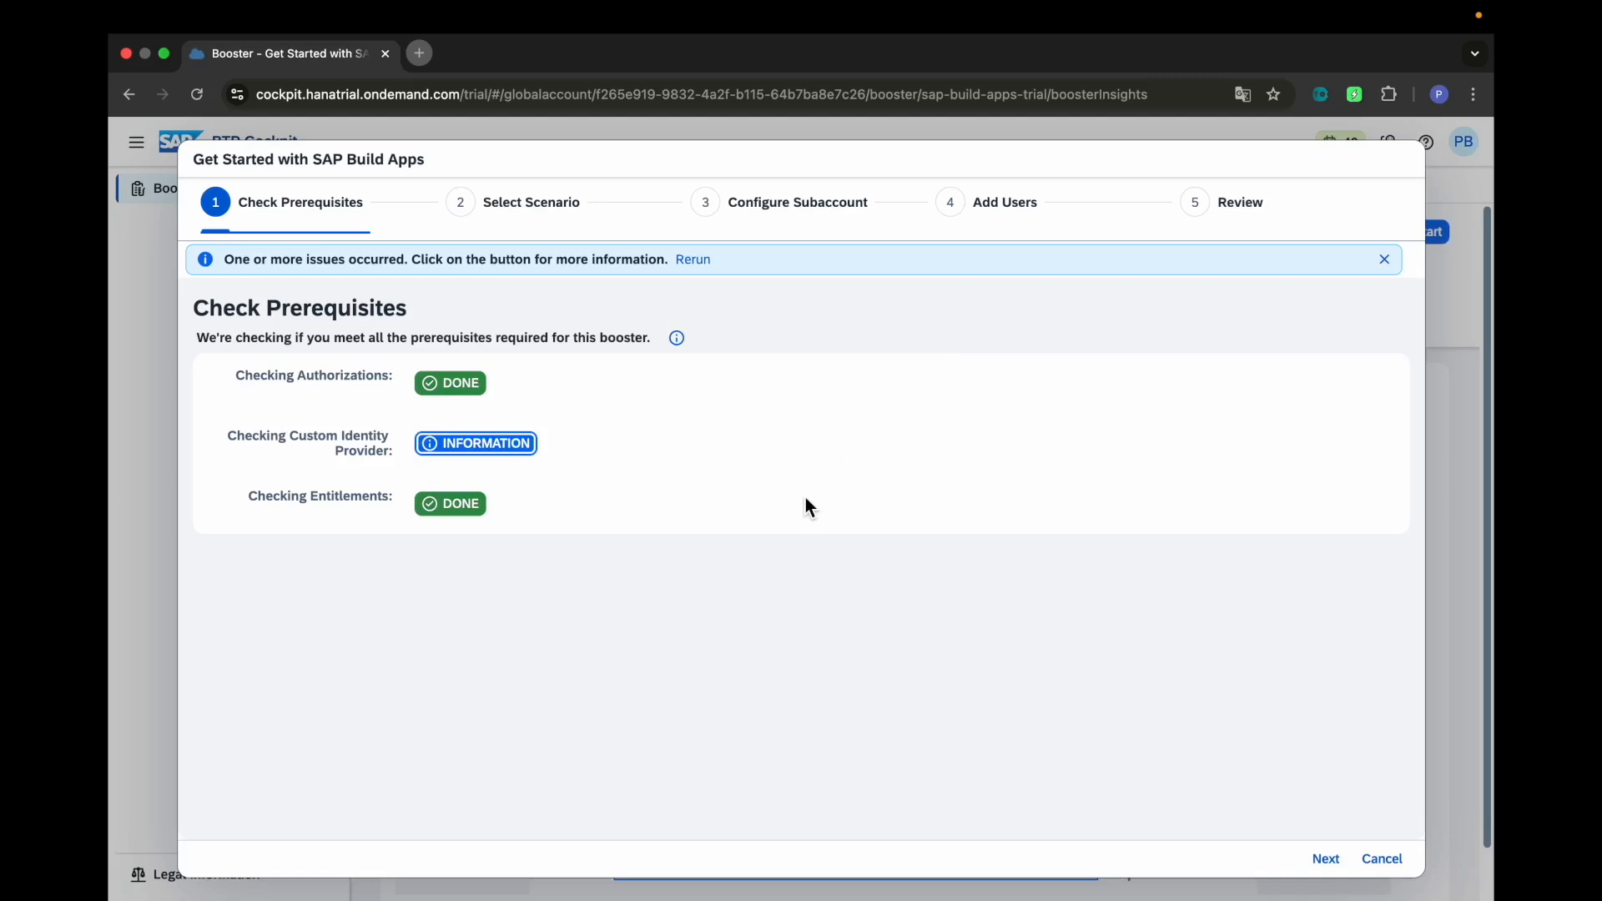
pyautogui.click(527, 443)
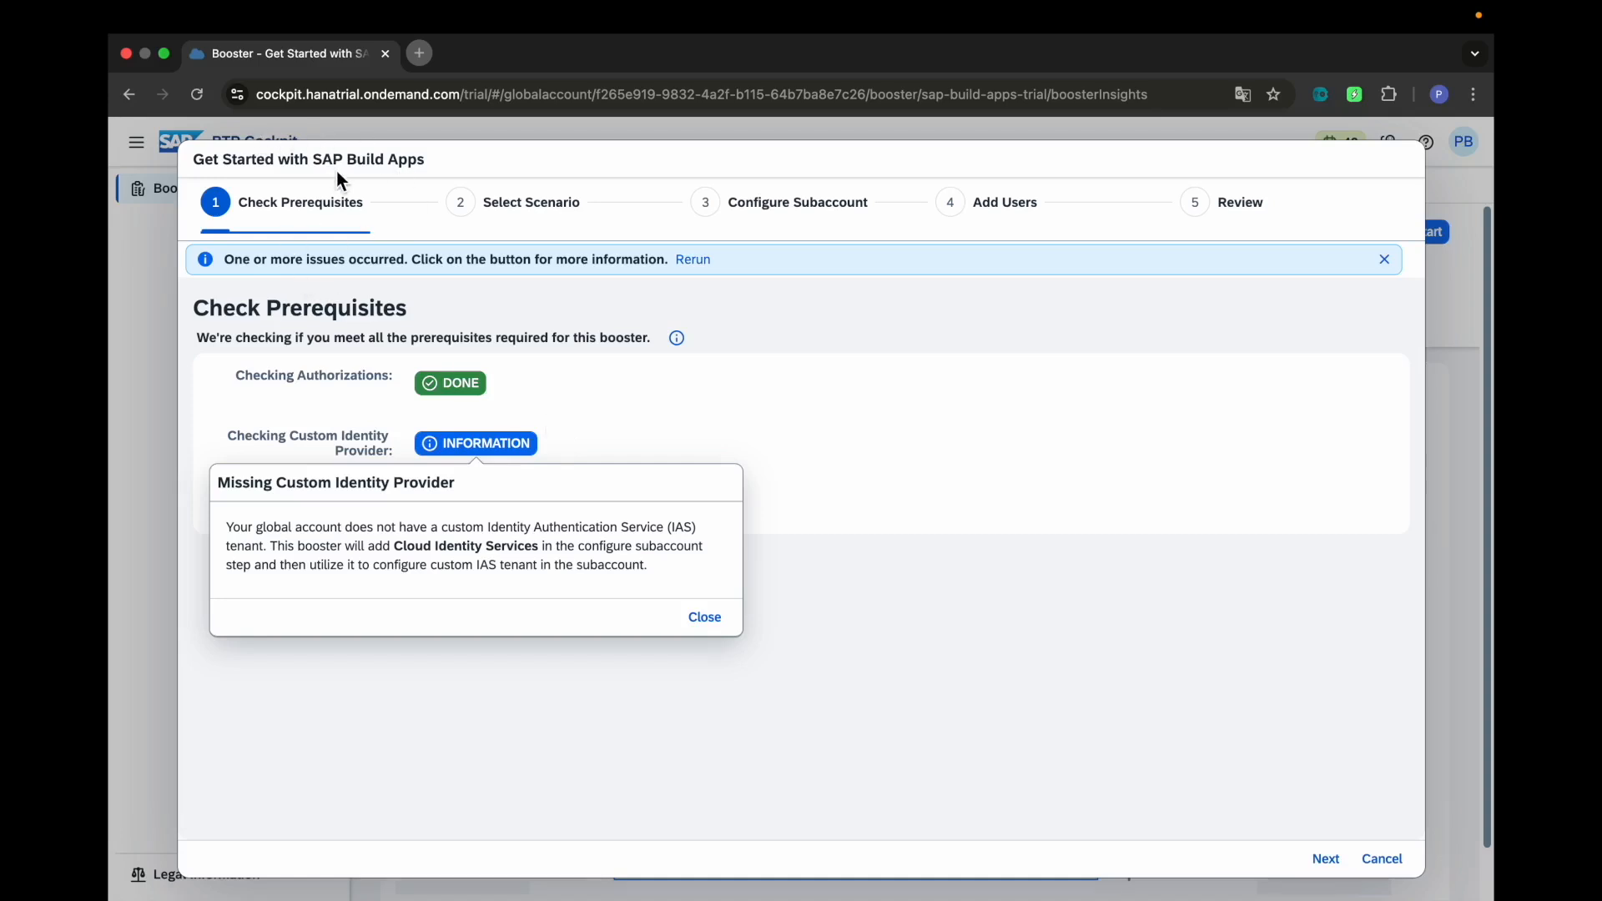
pyautogui.click(607, 451)
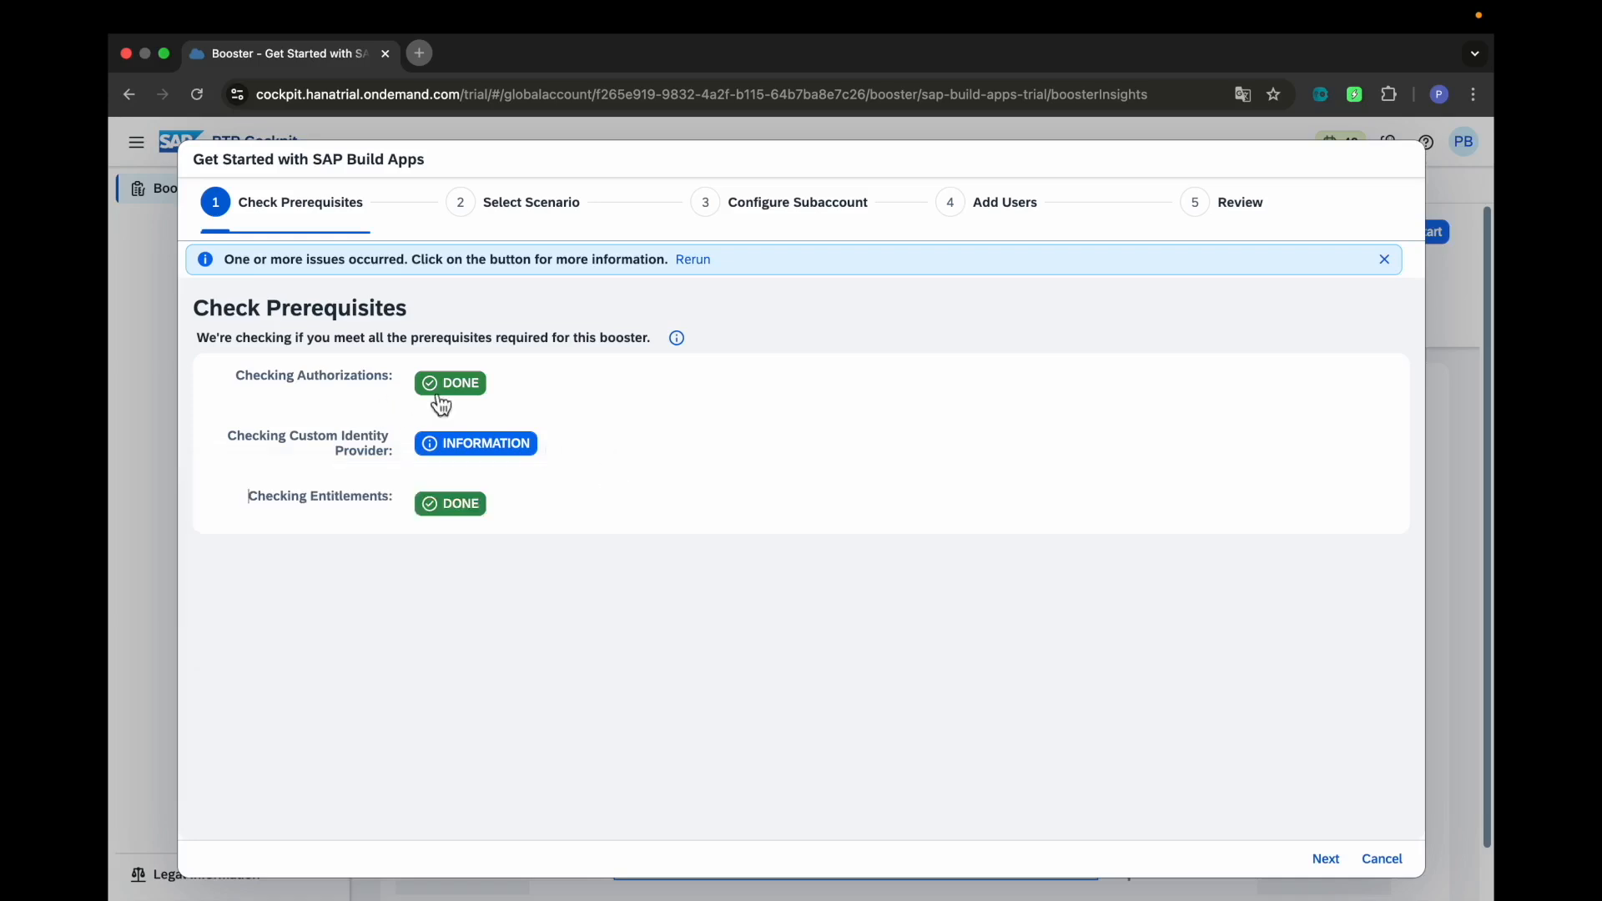
pyautogui.click(474, 466)
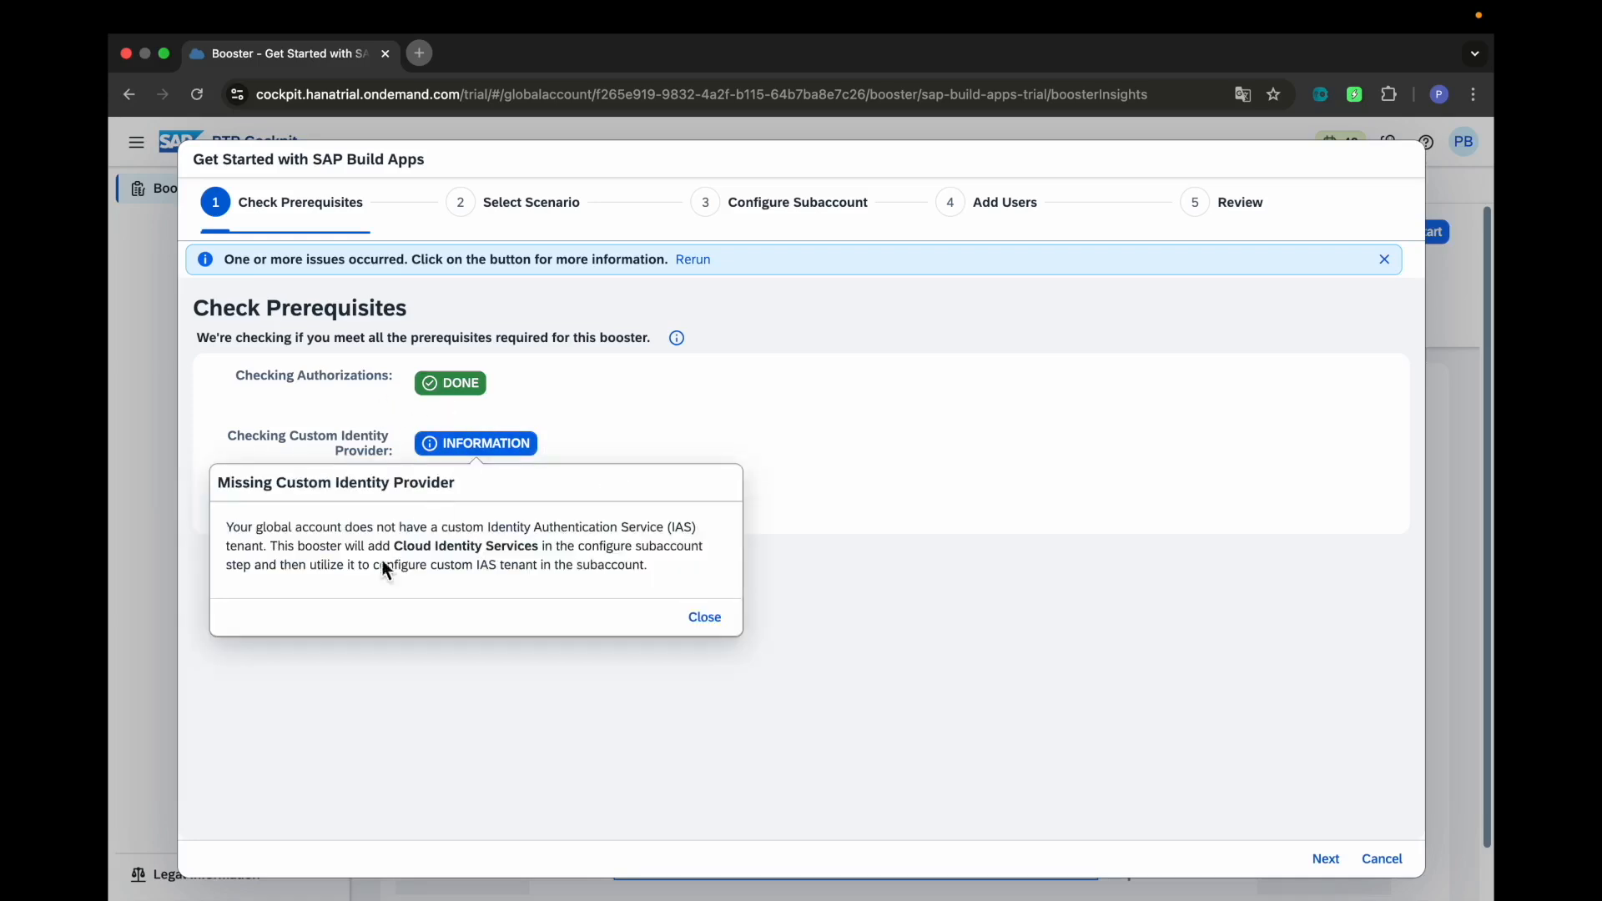
pyautogui.moveTo(276, 549); pyautogui.dragTo(667, 574)
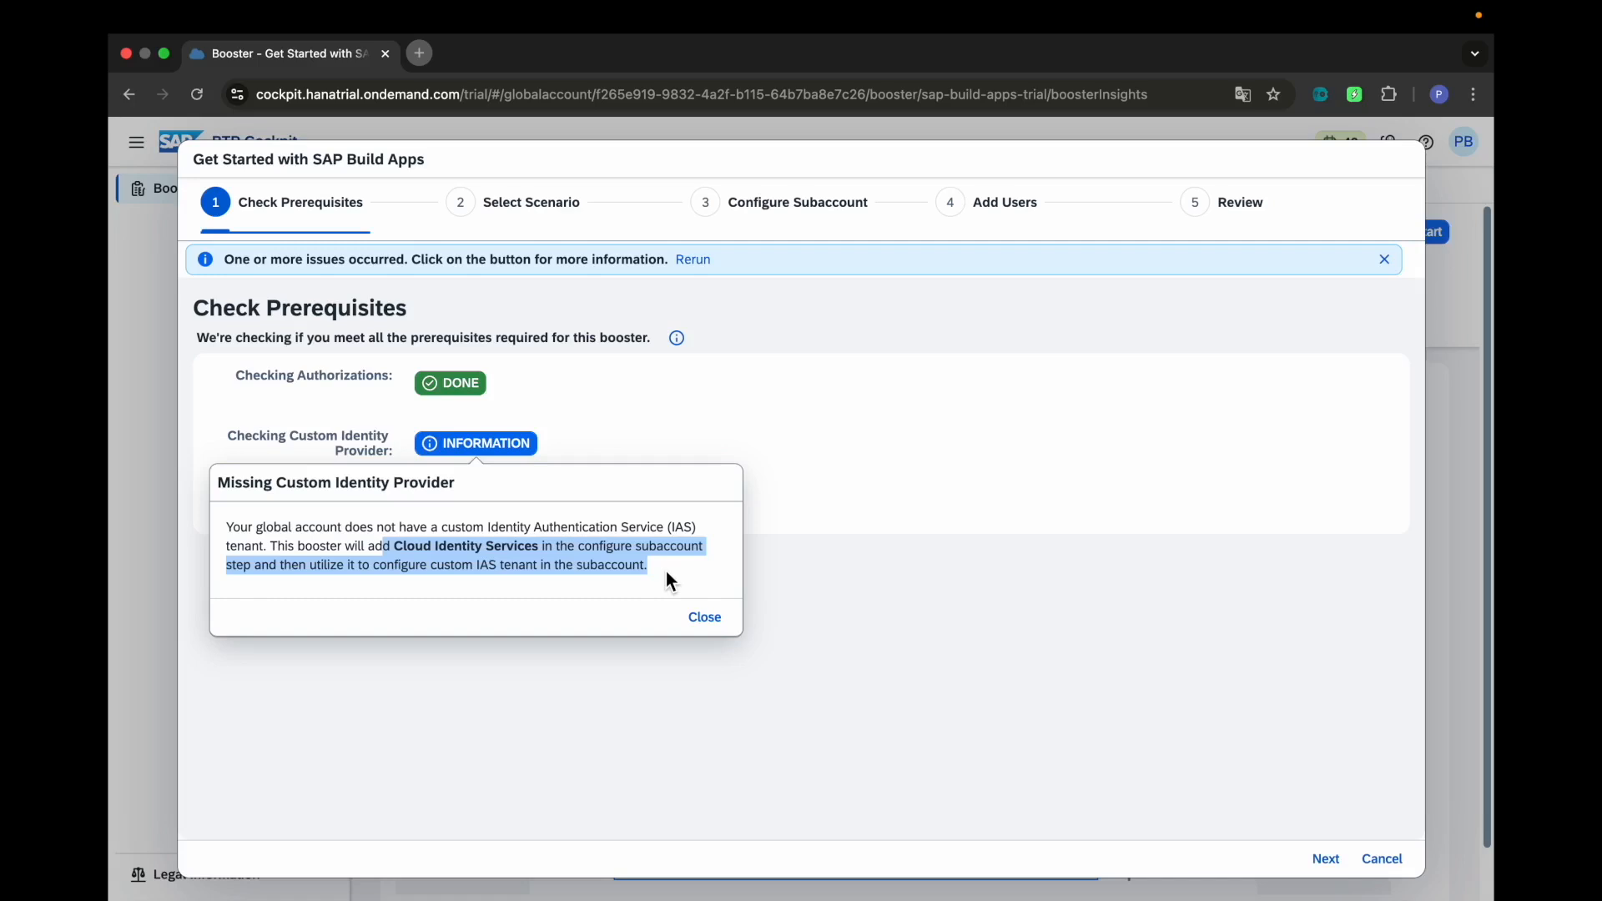
pyautogui.click(704, 618)
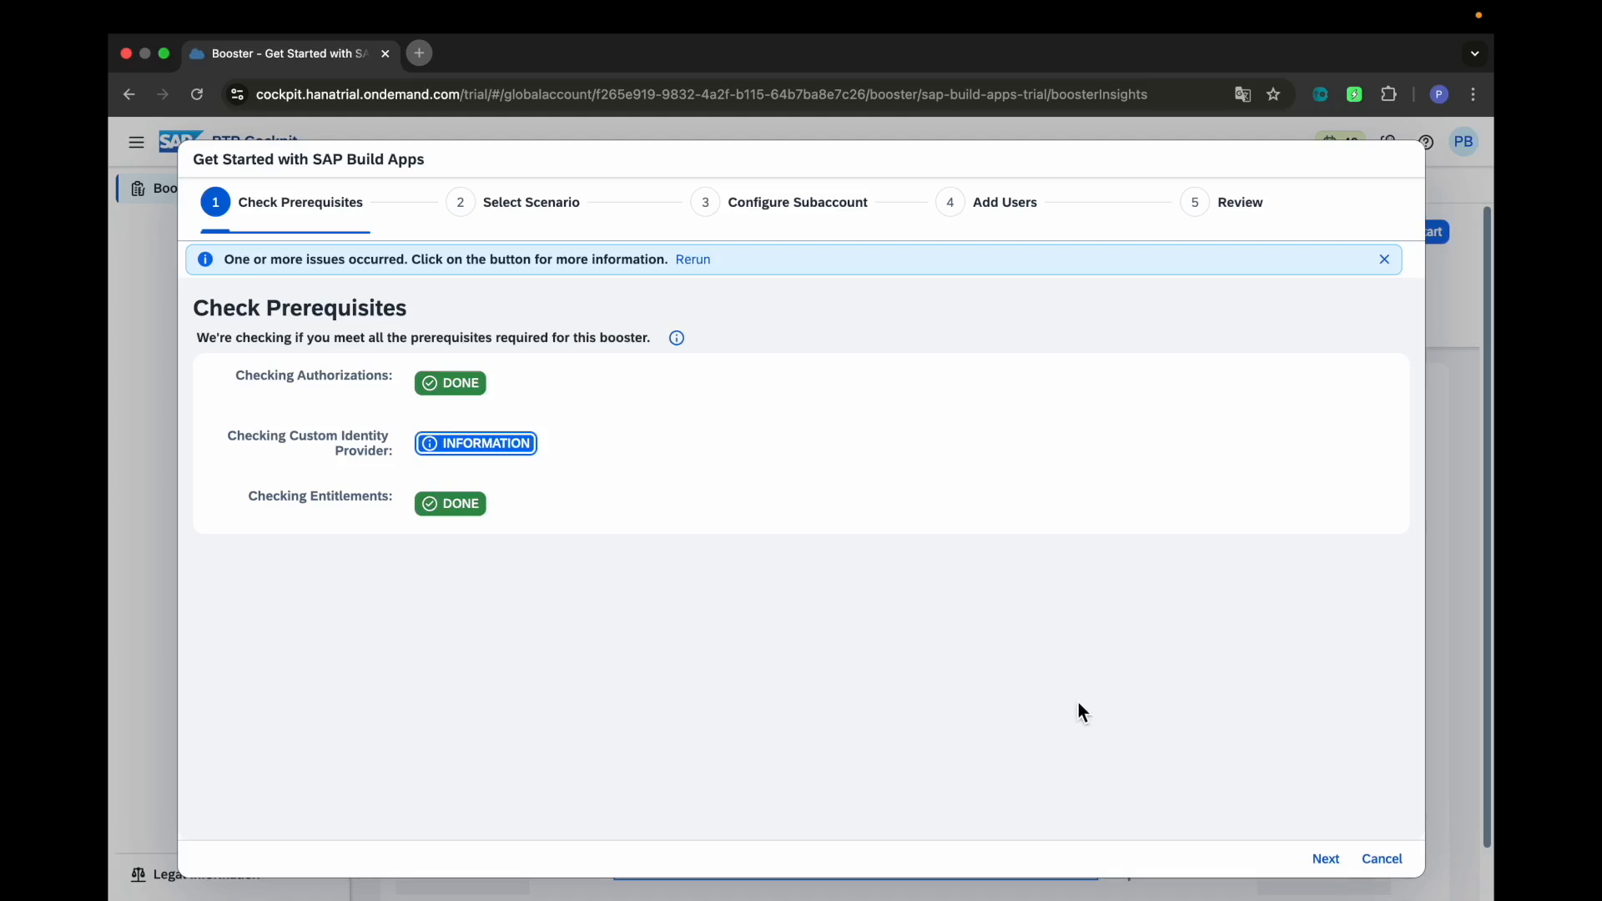
# Advance the booster to Select Scenario and pick Select Subaccount to reuse an existing subaccount
pyautogui.click(1332, 869)
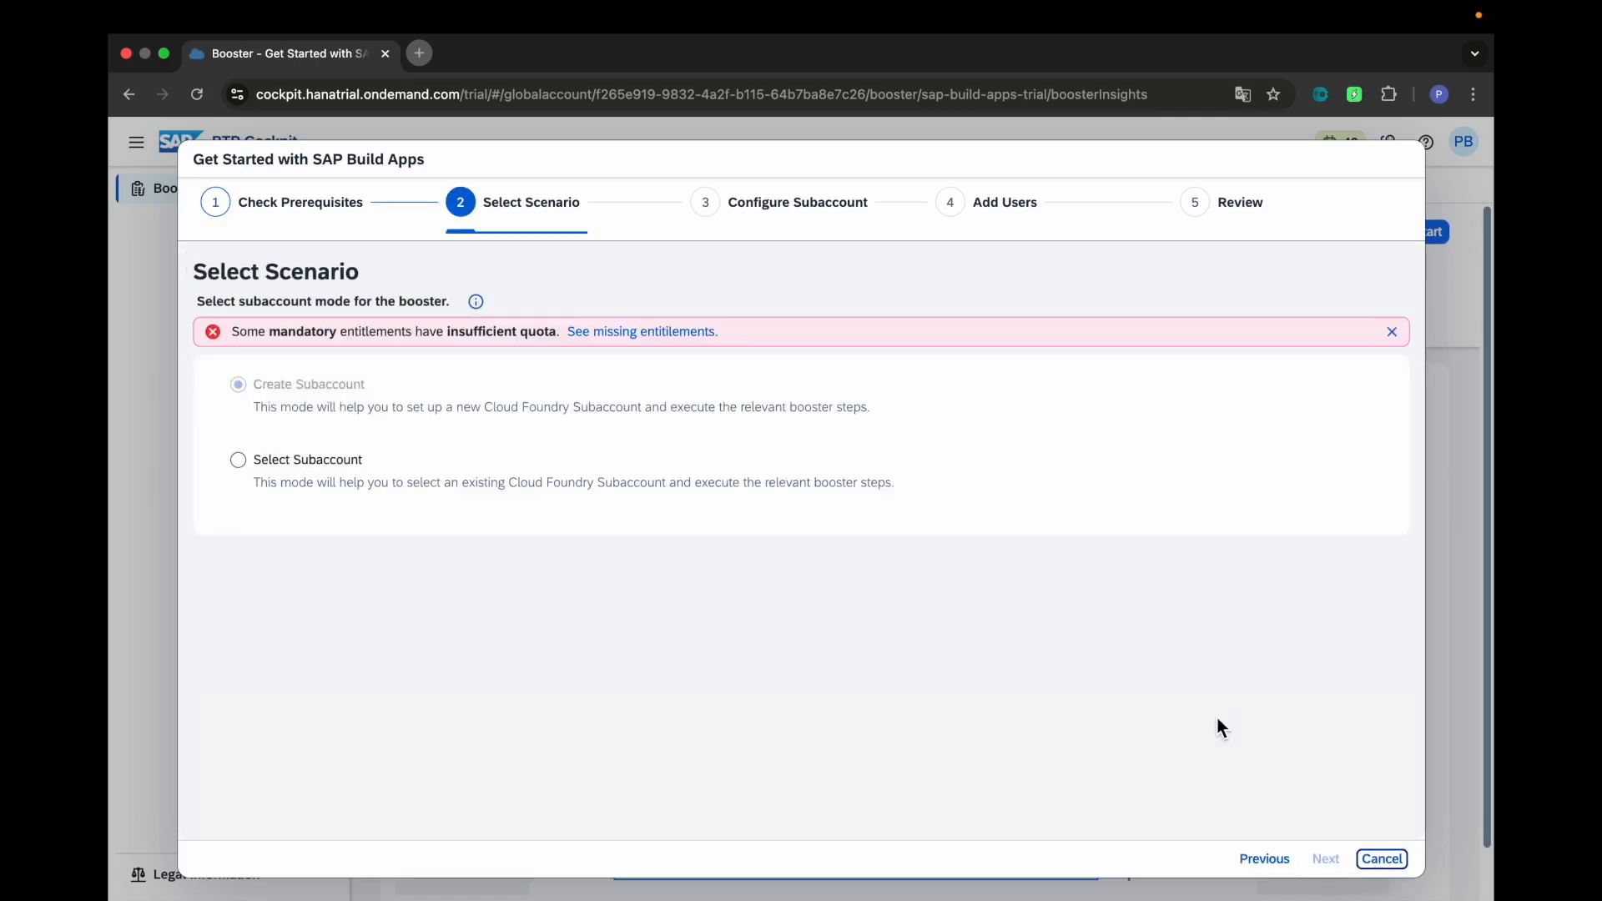
pyautogui.click(247, 477)
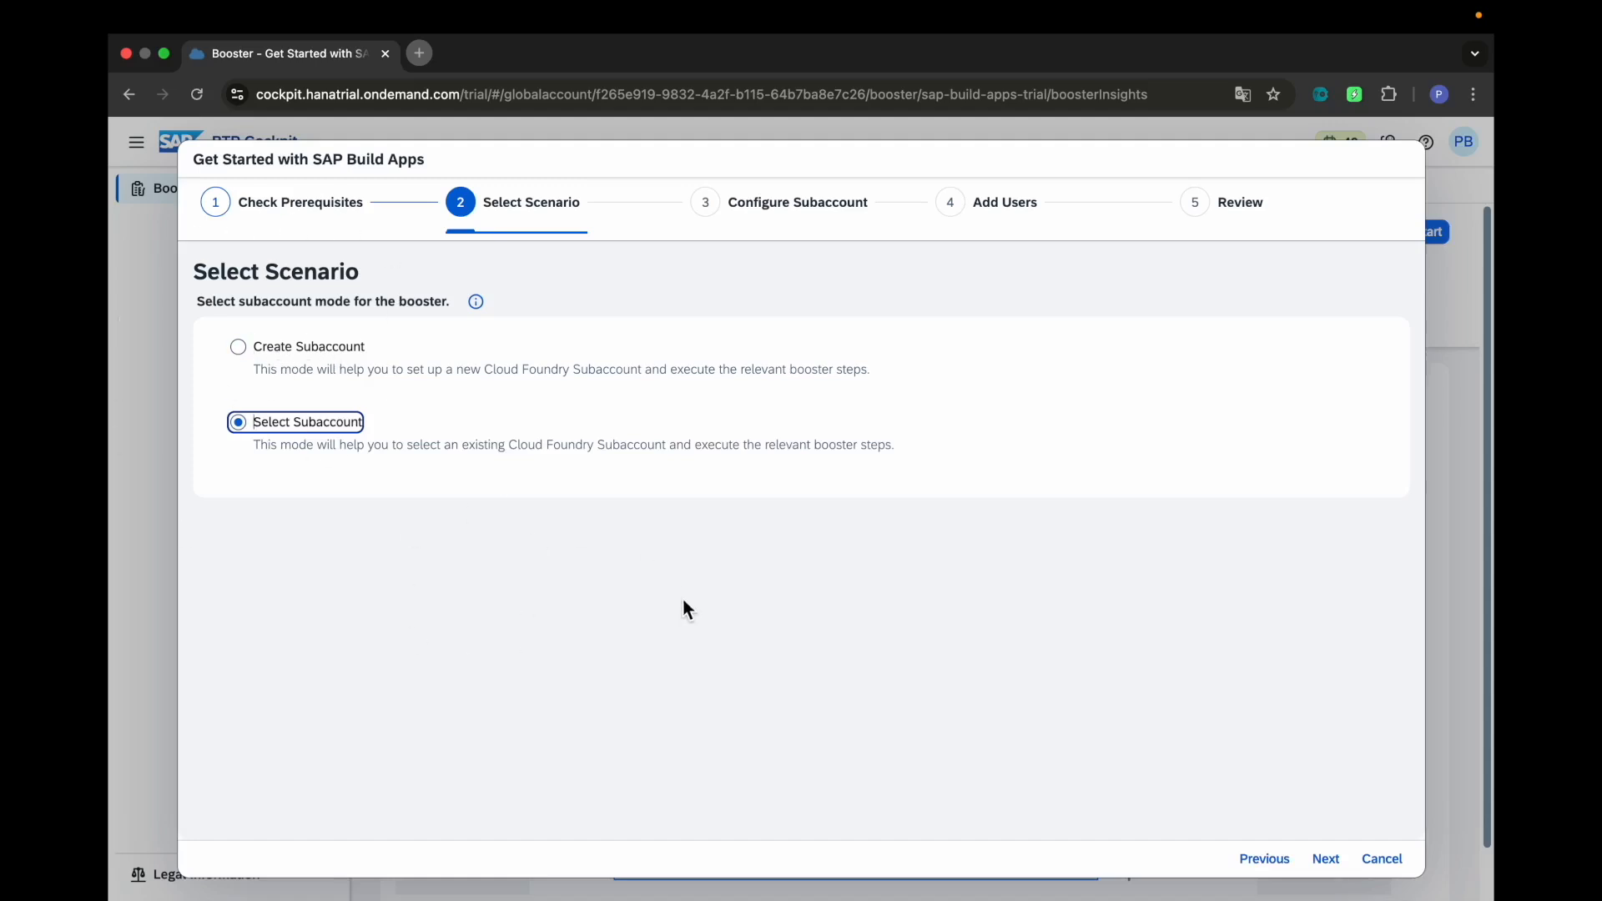
# Reach Configure Subaccount and inspect the Cloud Identity Services, SAP Build Apps and SAP Build Work Zone entitlements
pyautogui.click(1317, 858)
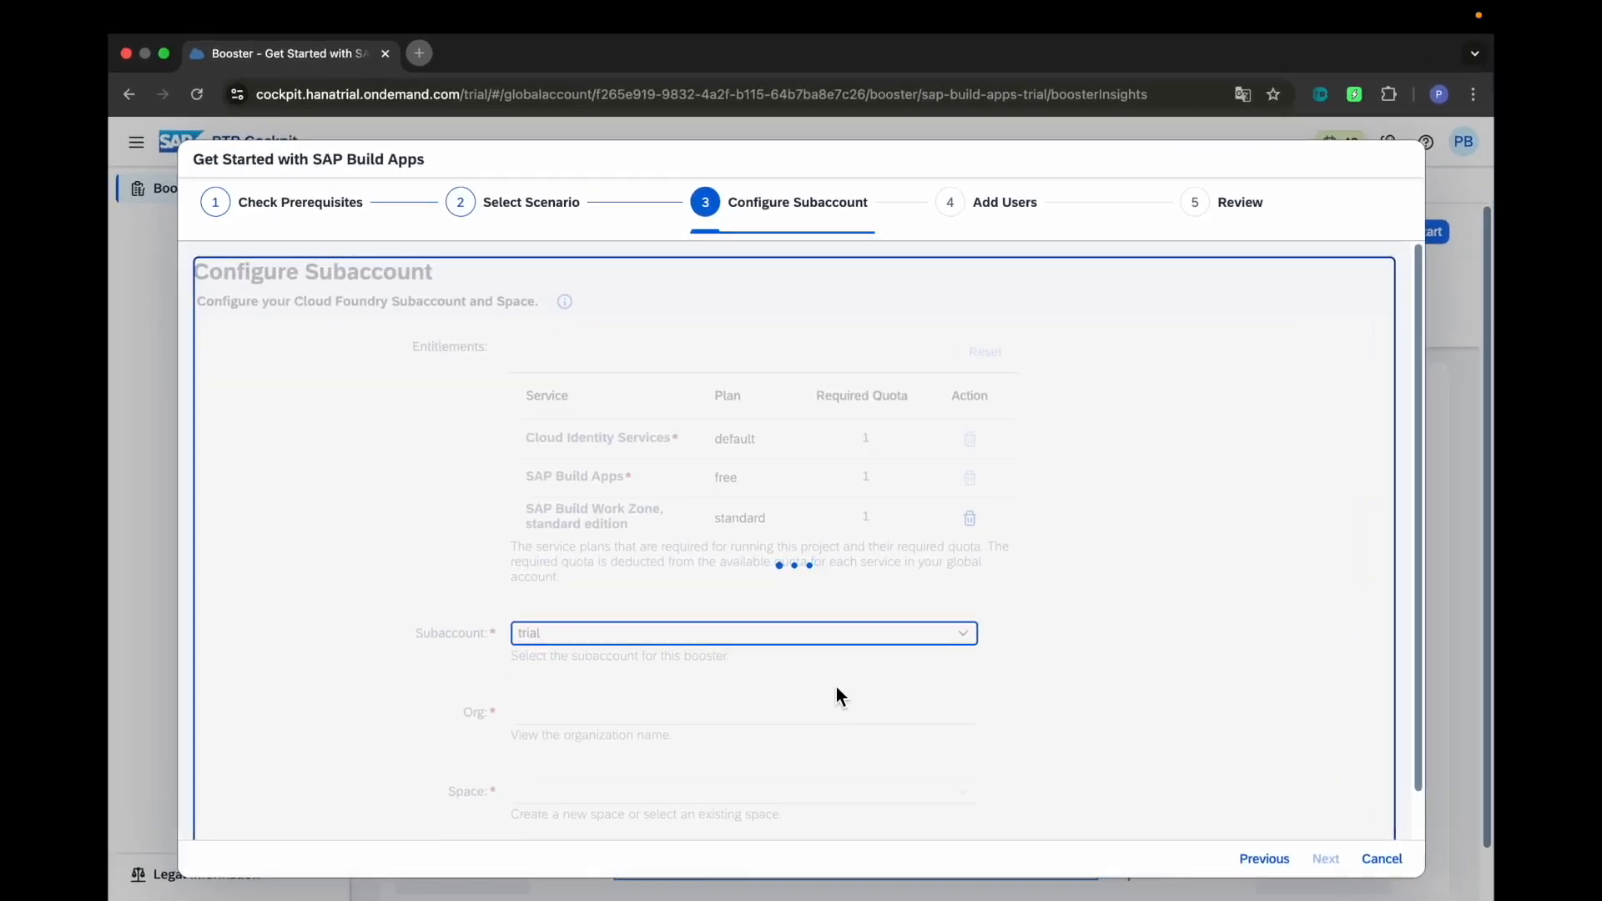
pyautogui.scroll(-1, 837, 688)
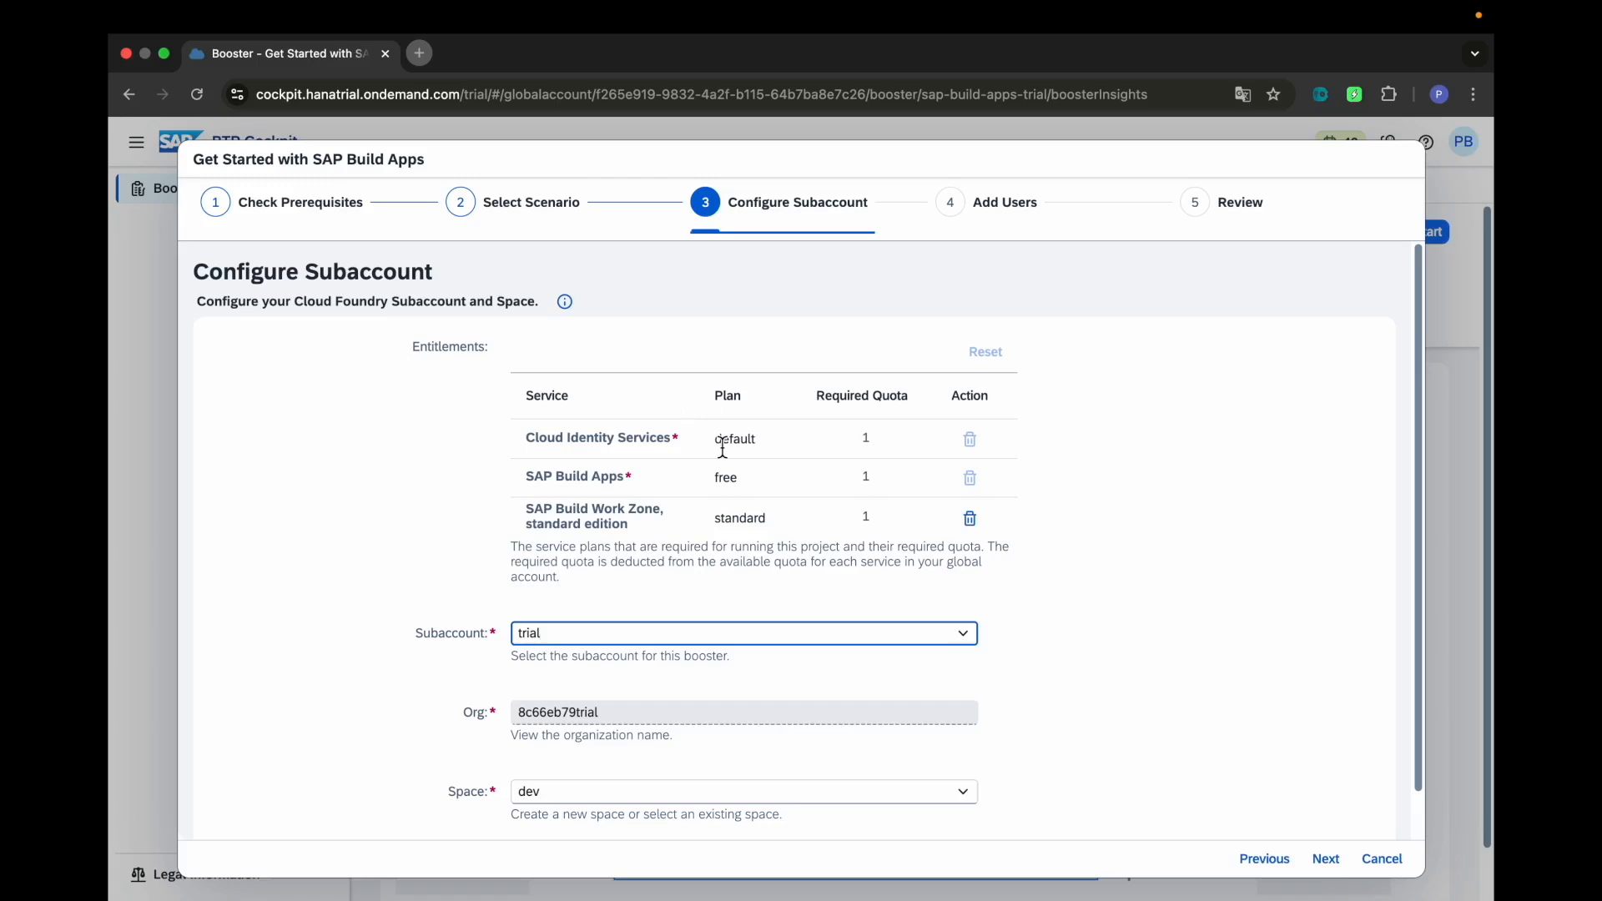
pyautogui.scroll(-1, 722, 448)
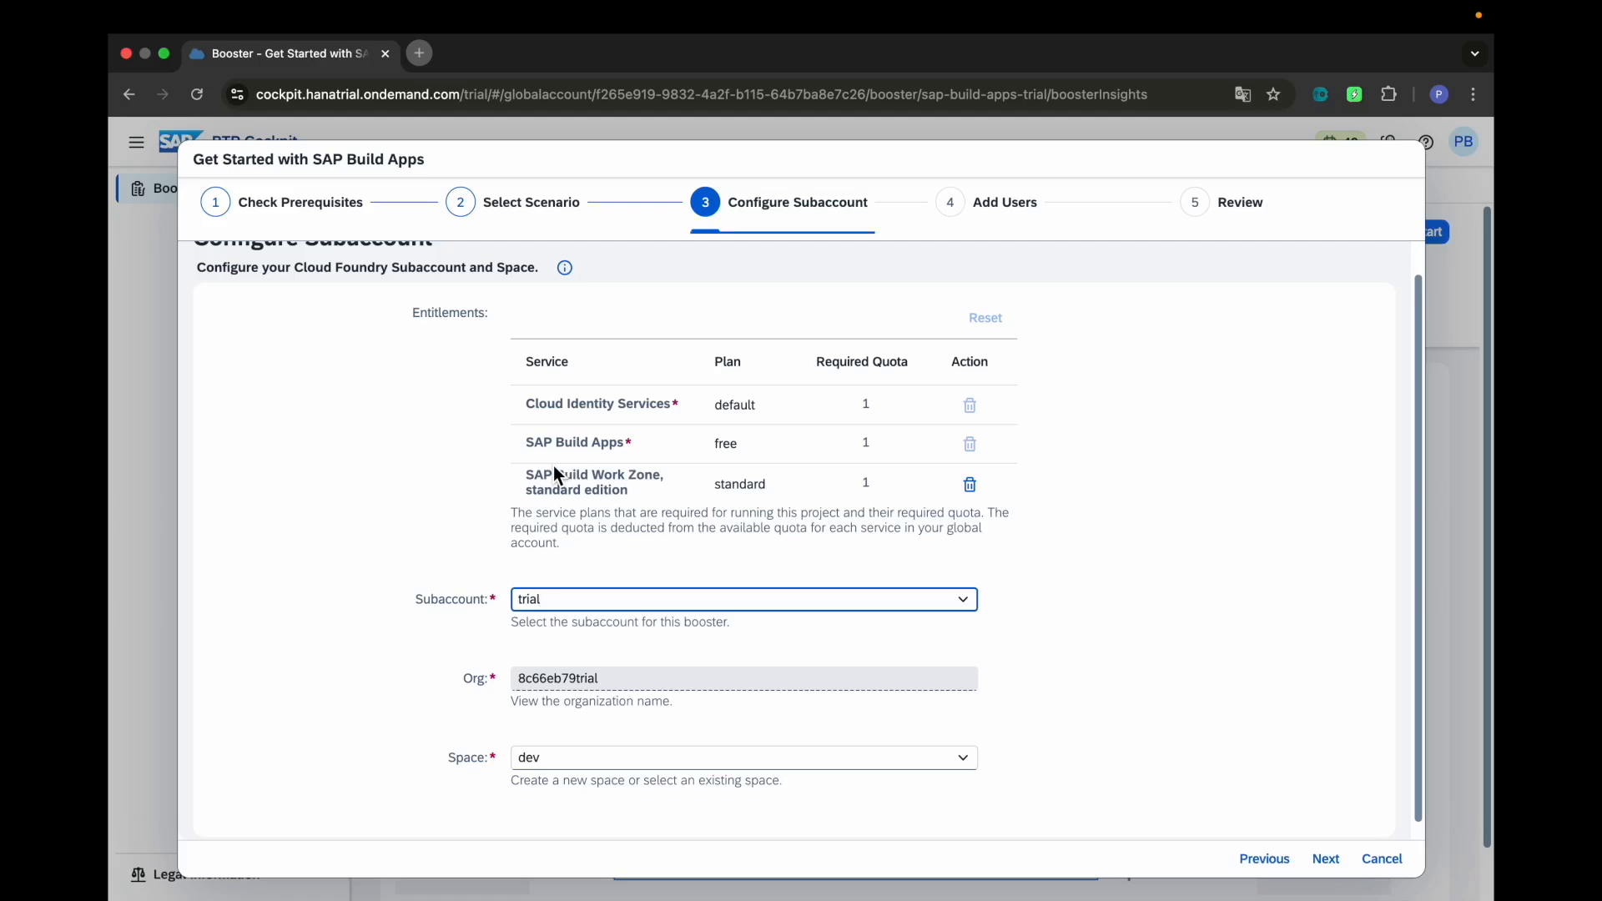
pyautogui.click(859, 408)
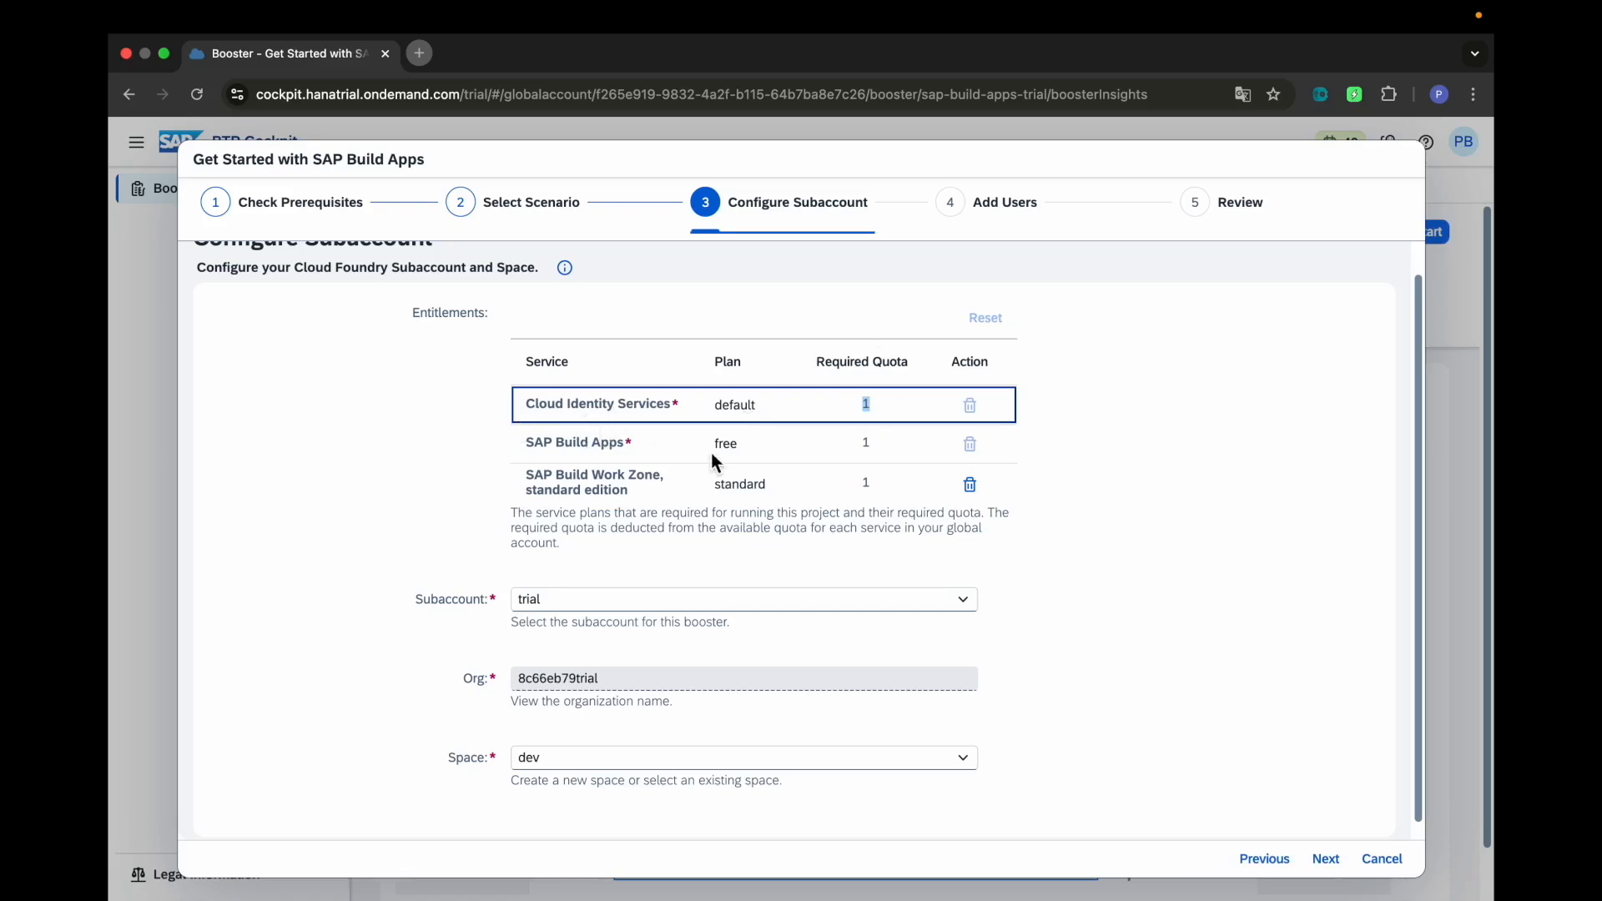
pyautogui.click(851, 446)
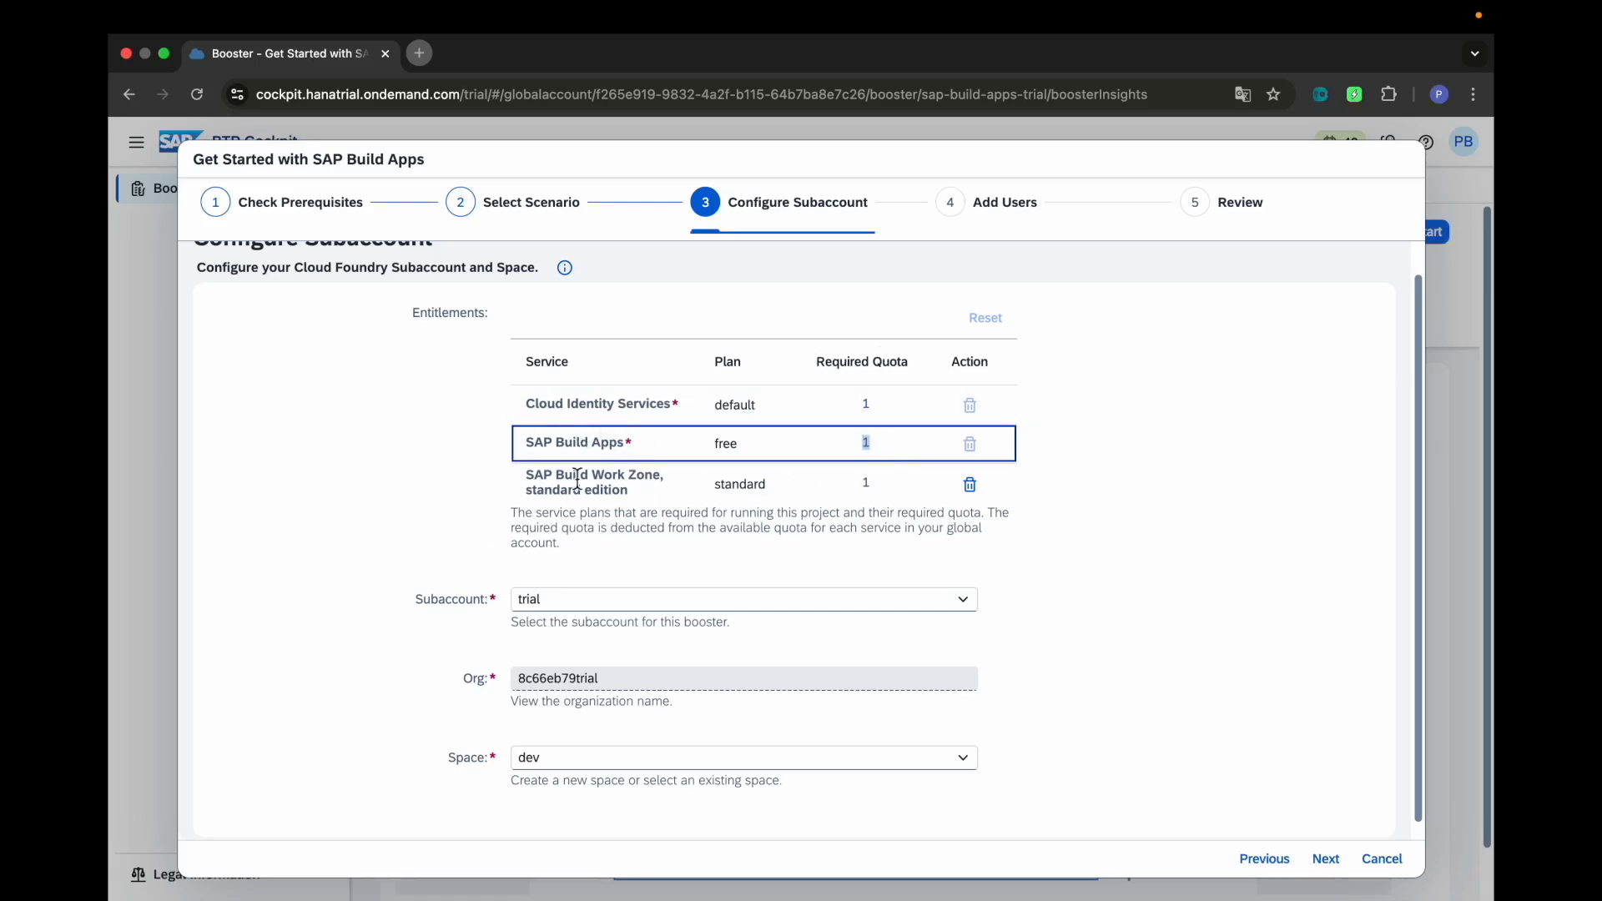
pyautogui.click(876, 499)
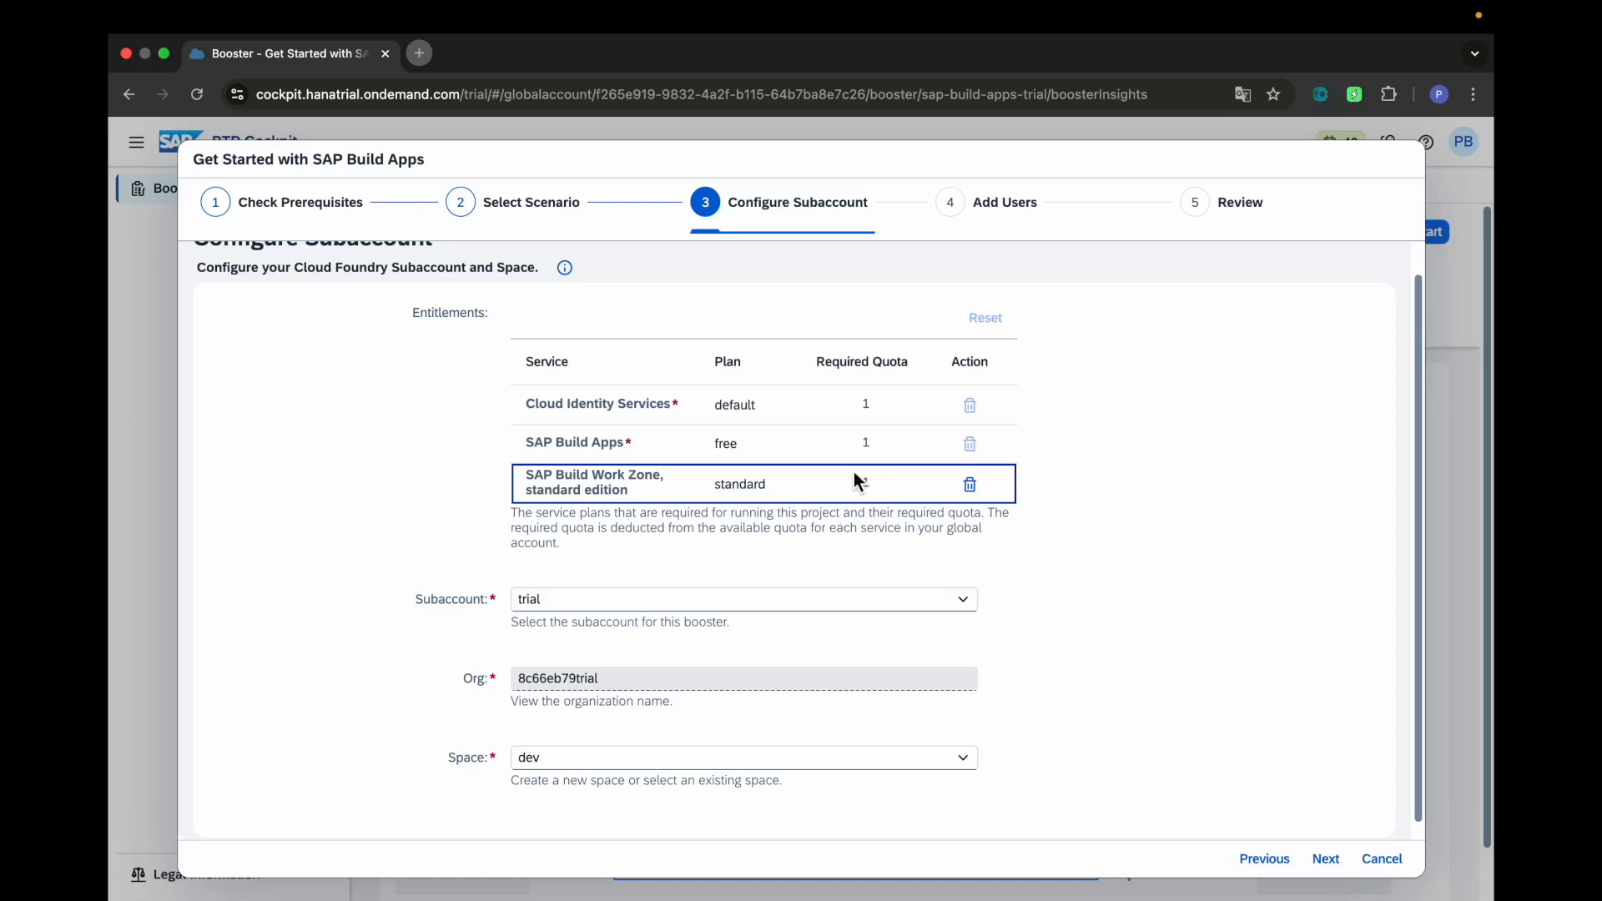
pyautogui.click(847, 446)
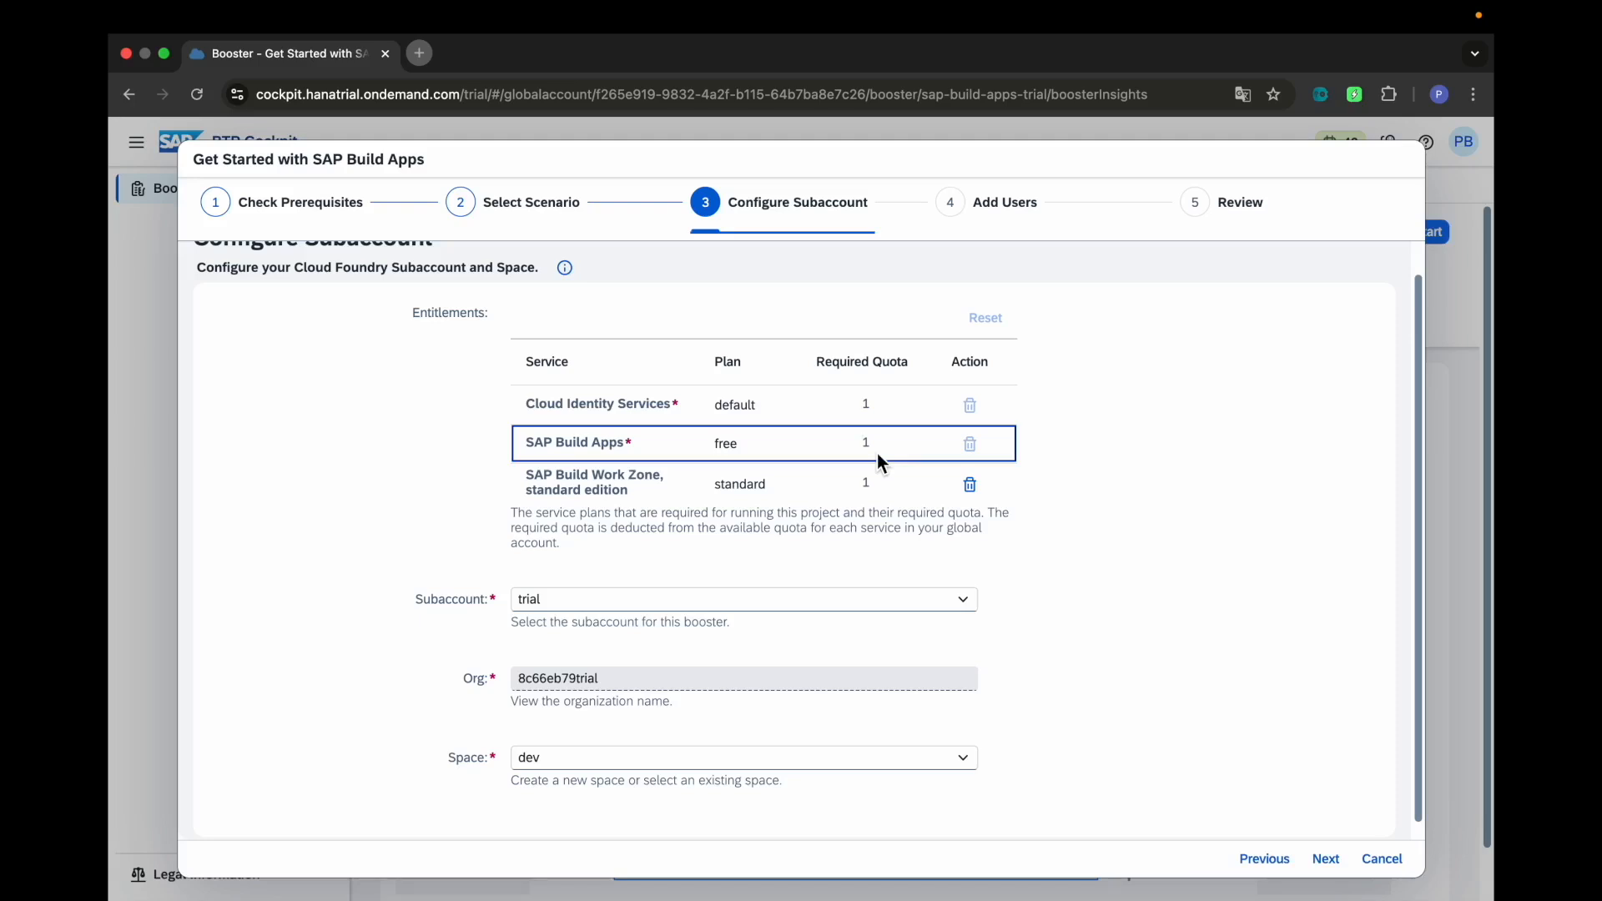
# Keep the subaccount set to trial and the space set to dev
pyautogui.click(634, 607)
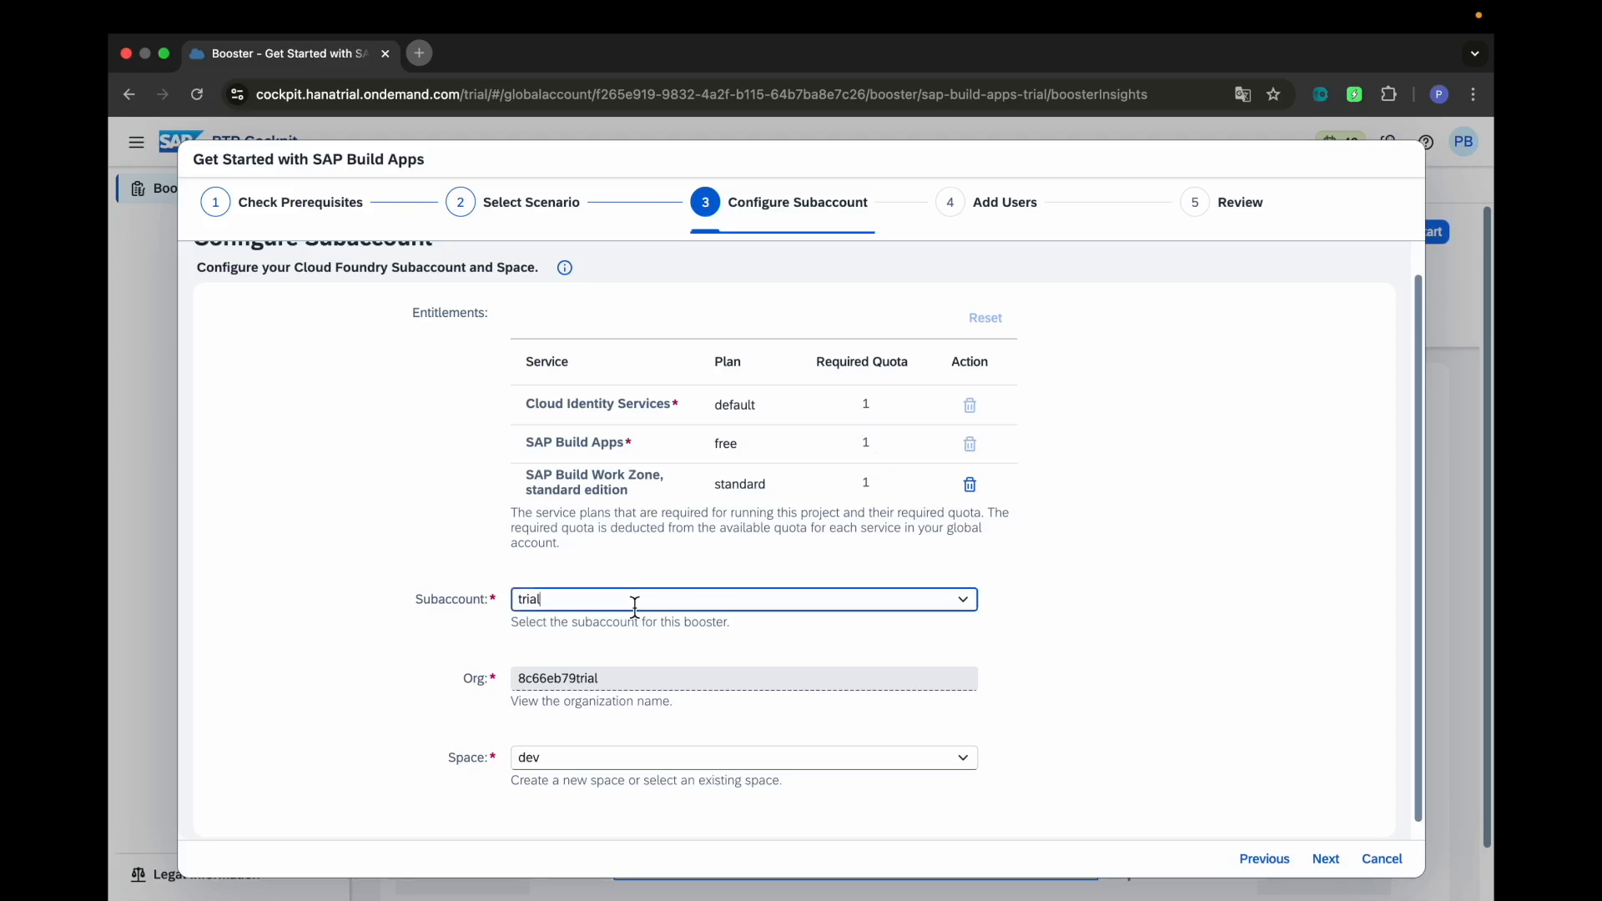
pyautogui.click(1001, 609)
pyautogui.scroll(-1, 1001, 609)
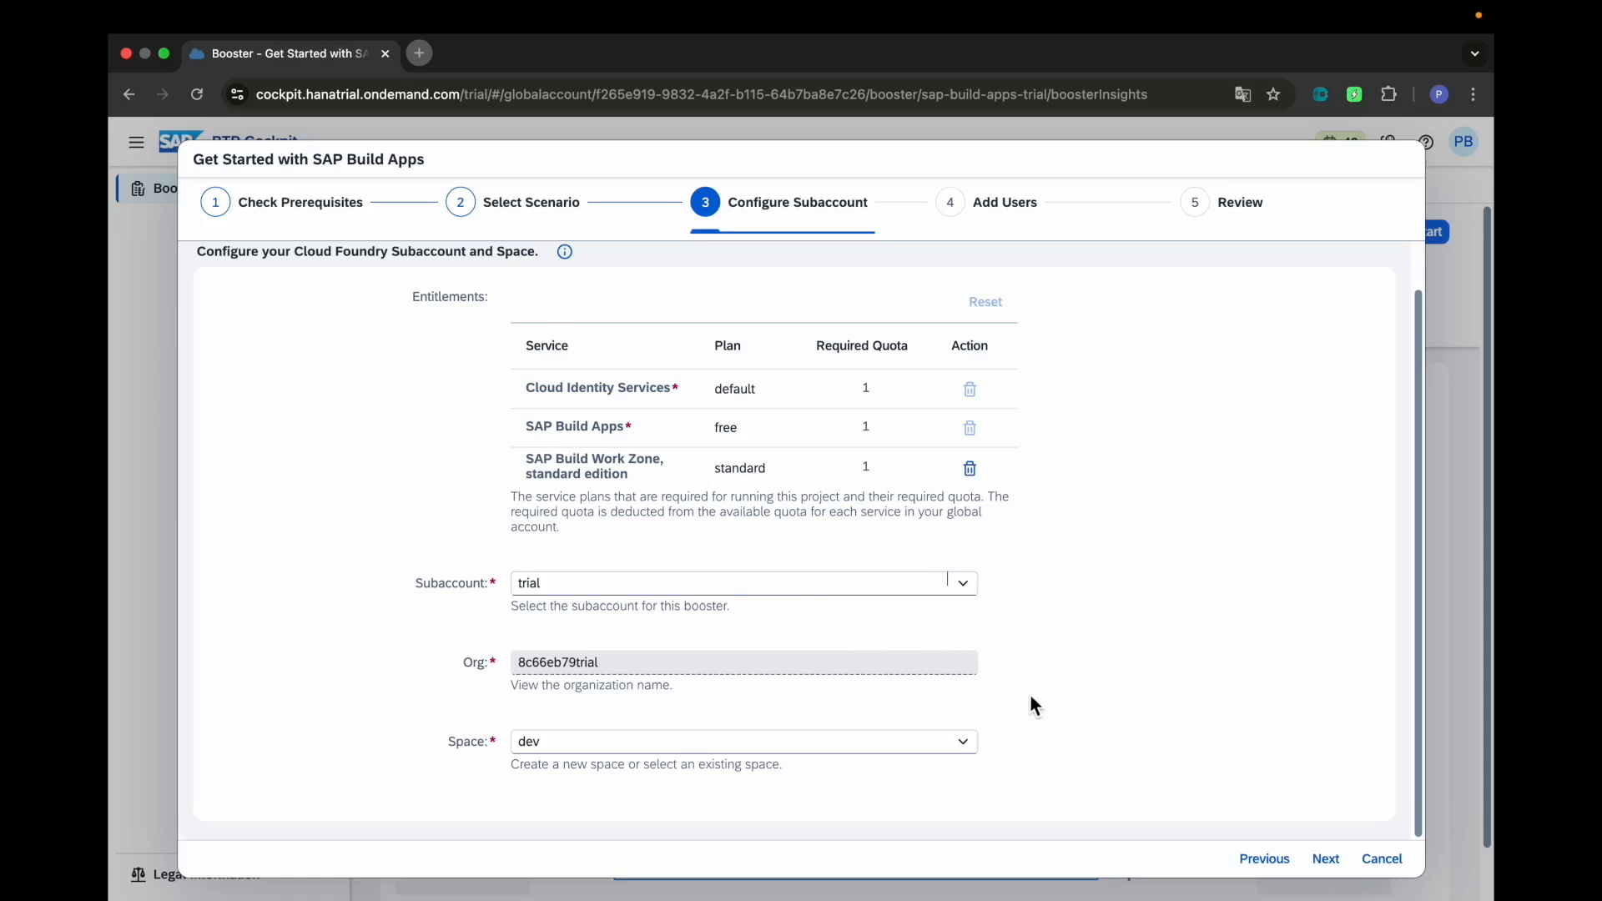
# Leave the Administrators and Developers fields empty on Add Users and advance to Review
pyautogui.click(1324, 860)
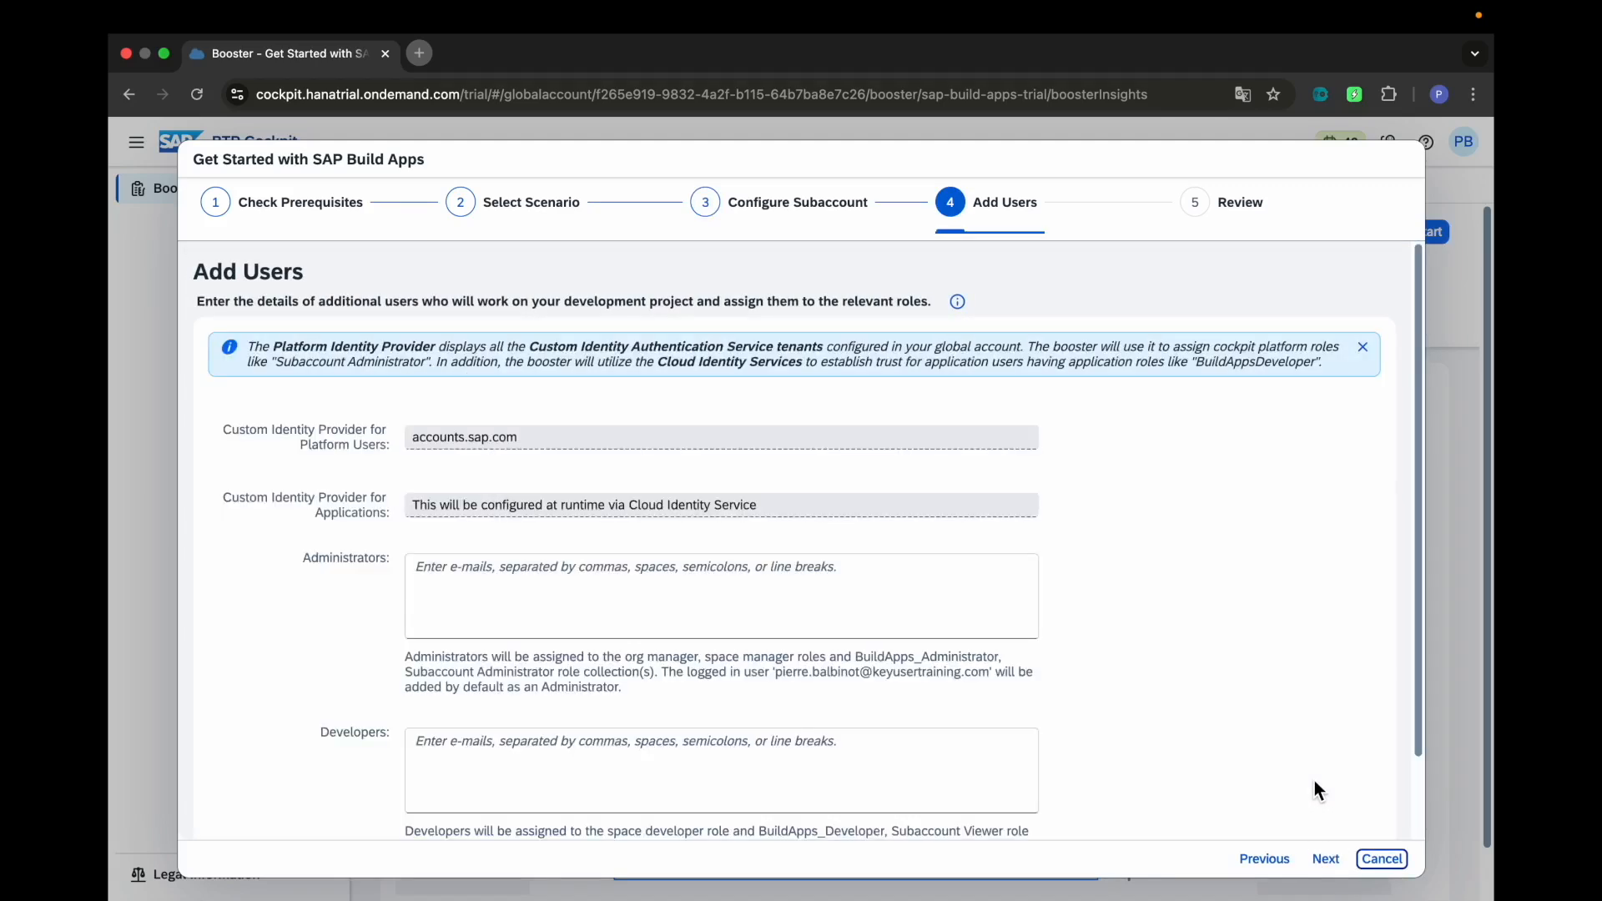
pyautogui.scroll(-2, 1314, 791)
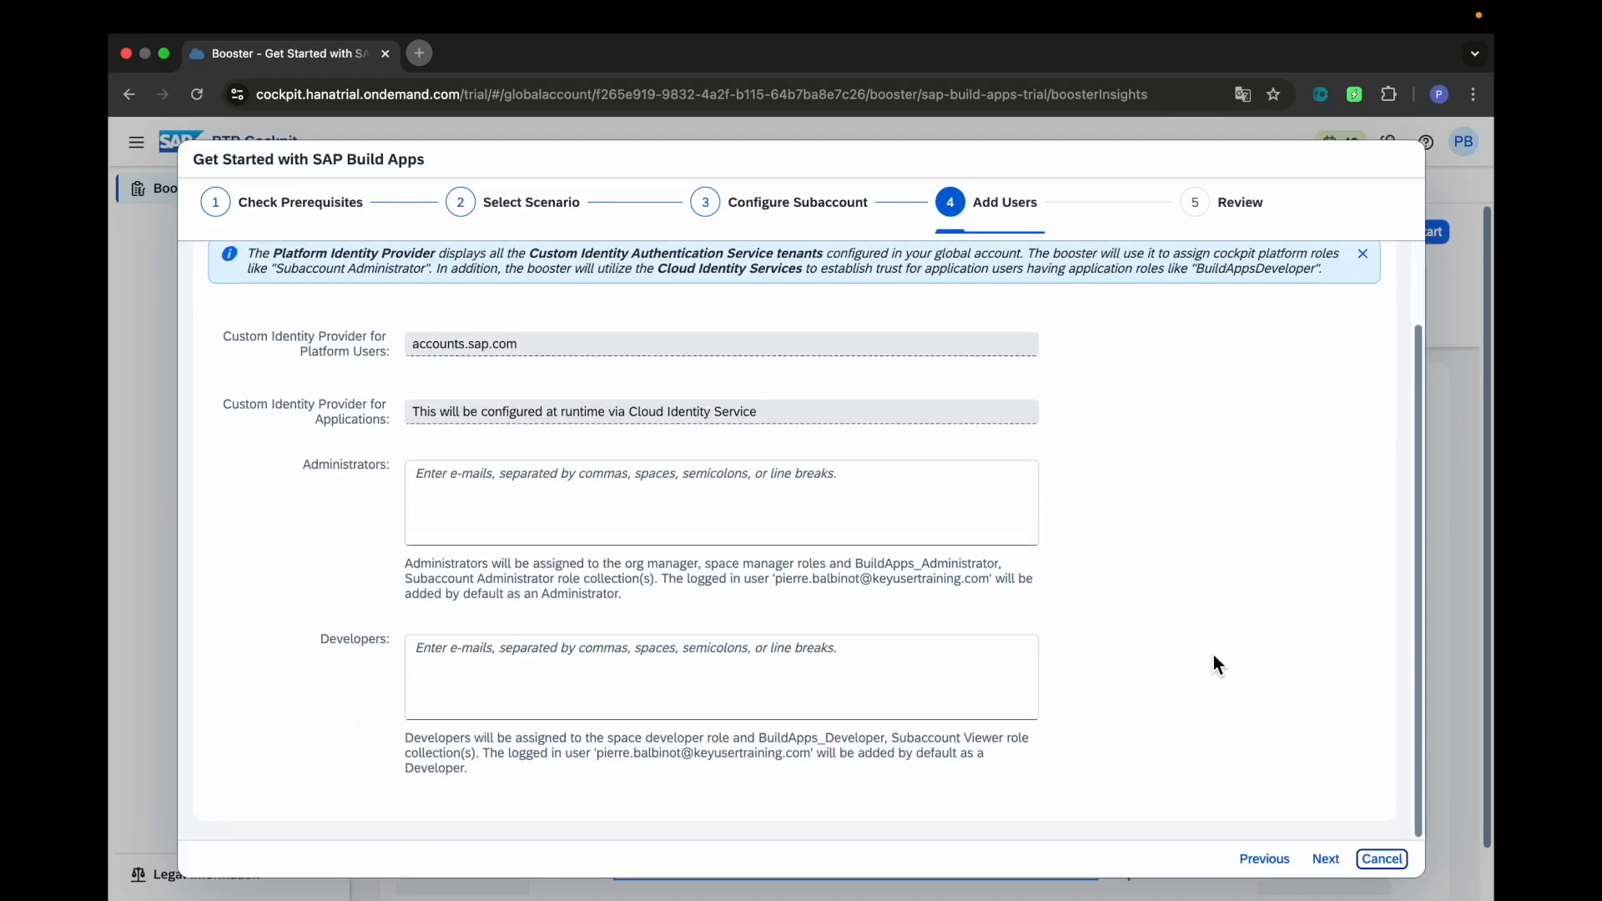
pyautogui.scroll(2, 1215, 665)
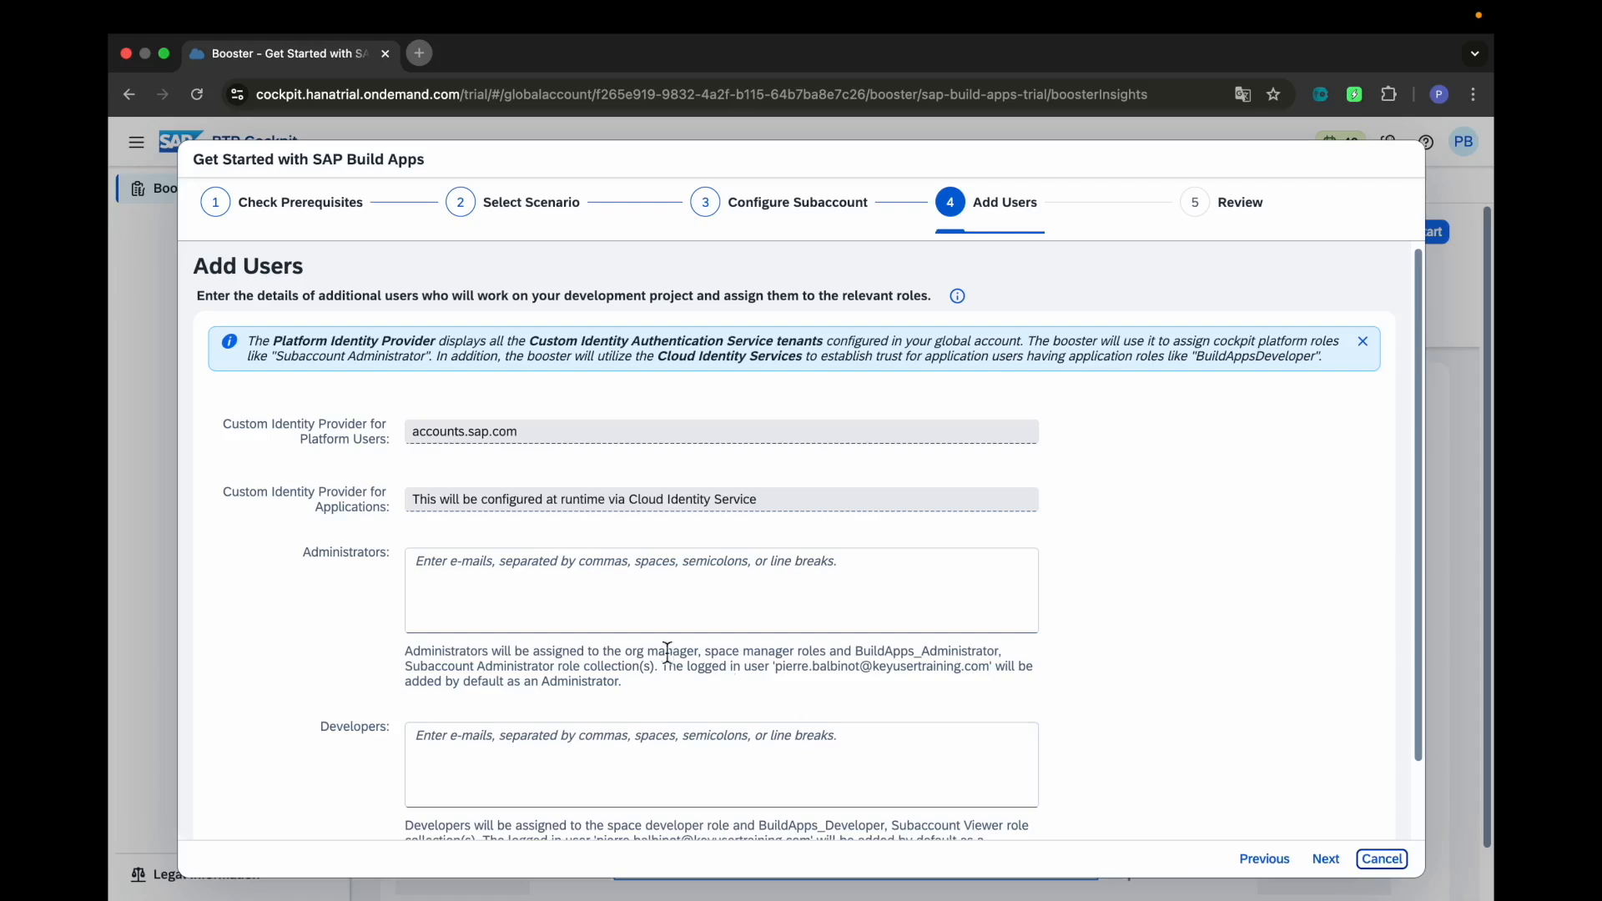
pyautogui.click(628, 604)
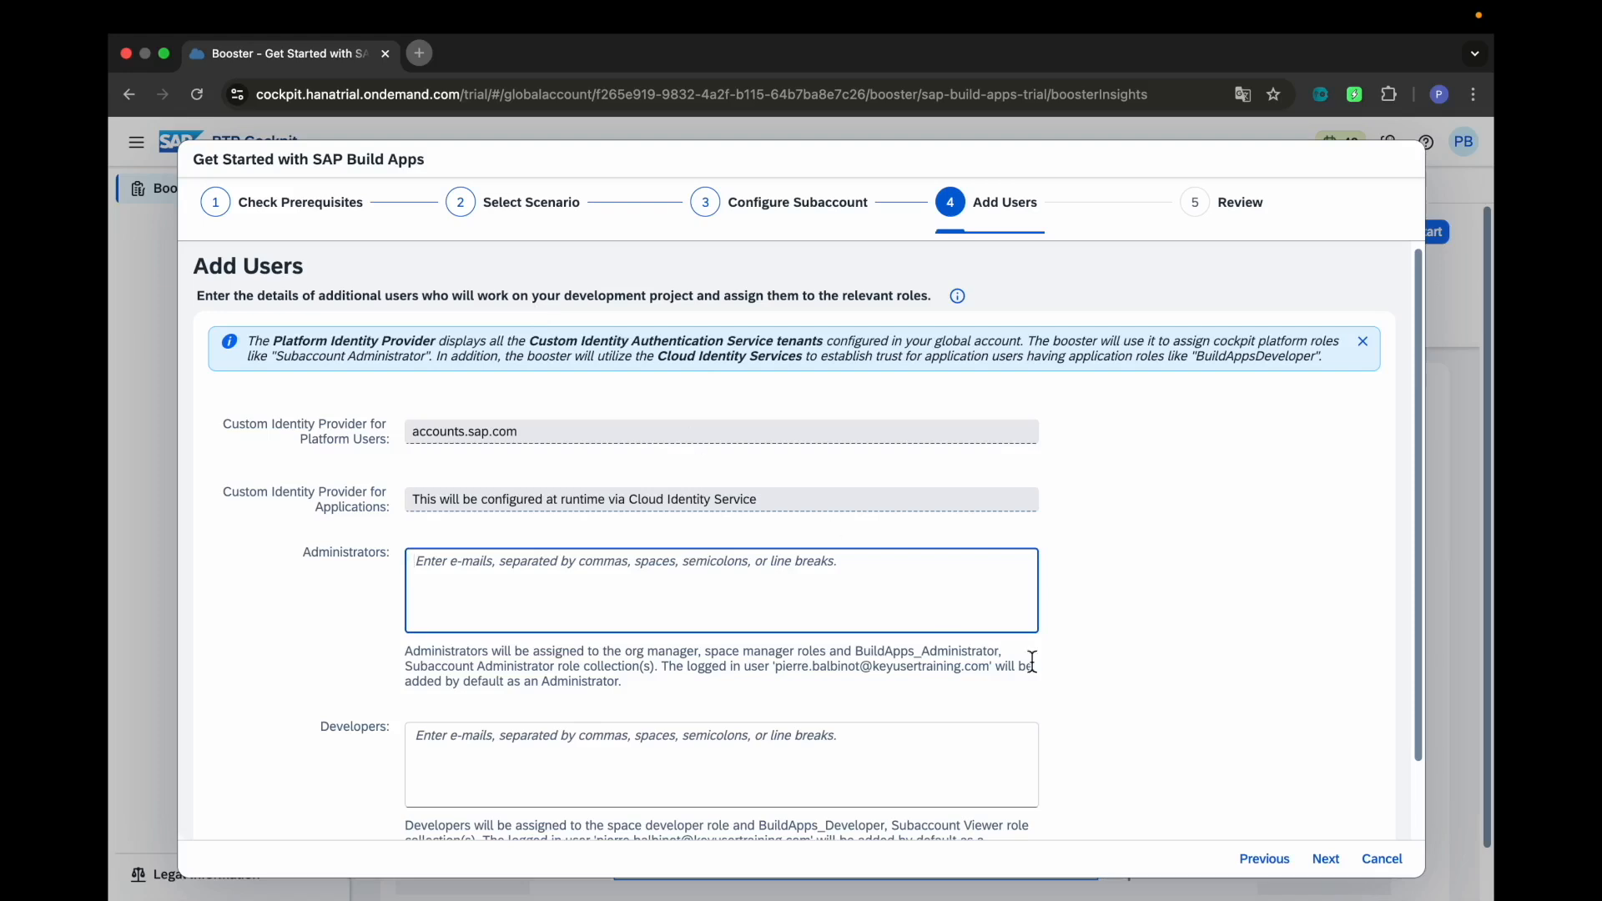
pyautogui.click(1332, 869)
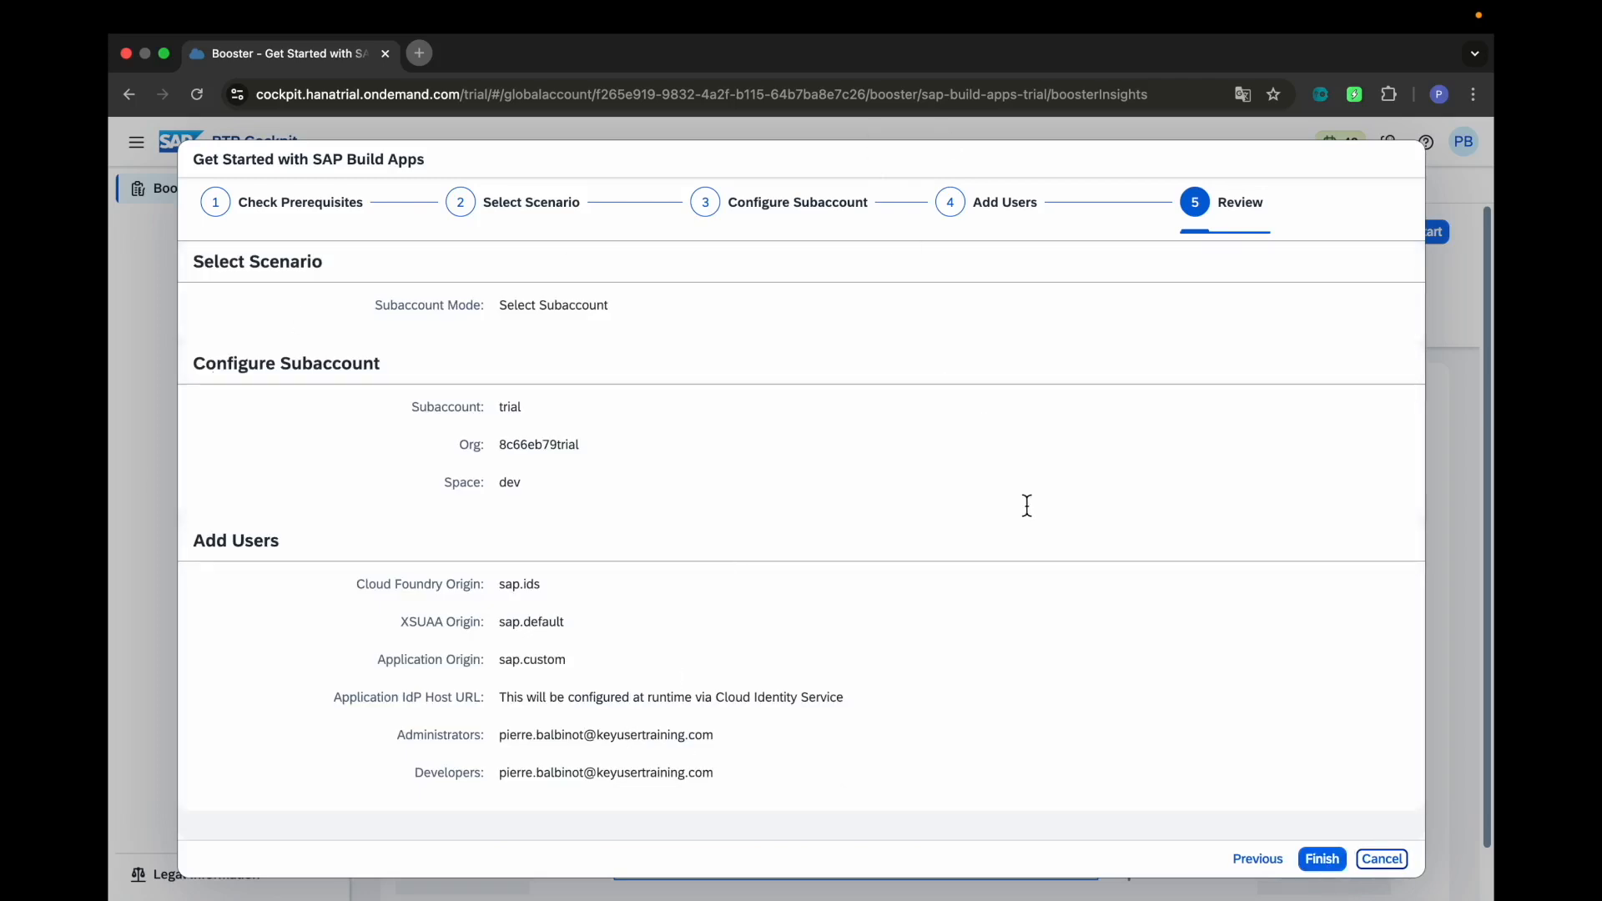
# Check the subaccount, org, space and administrator summary, then finish the SAP Build Apps booster
pyautogui.moveTo(383, 311); pyautogui.dragTo(613, 308)
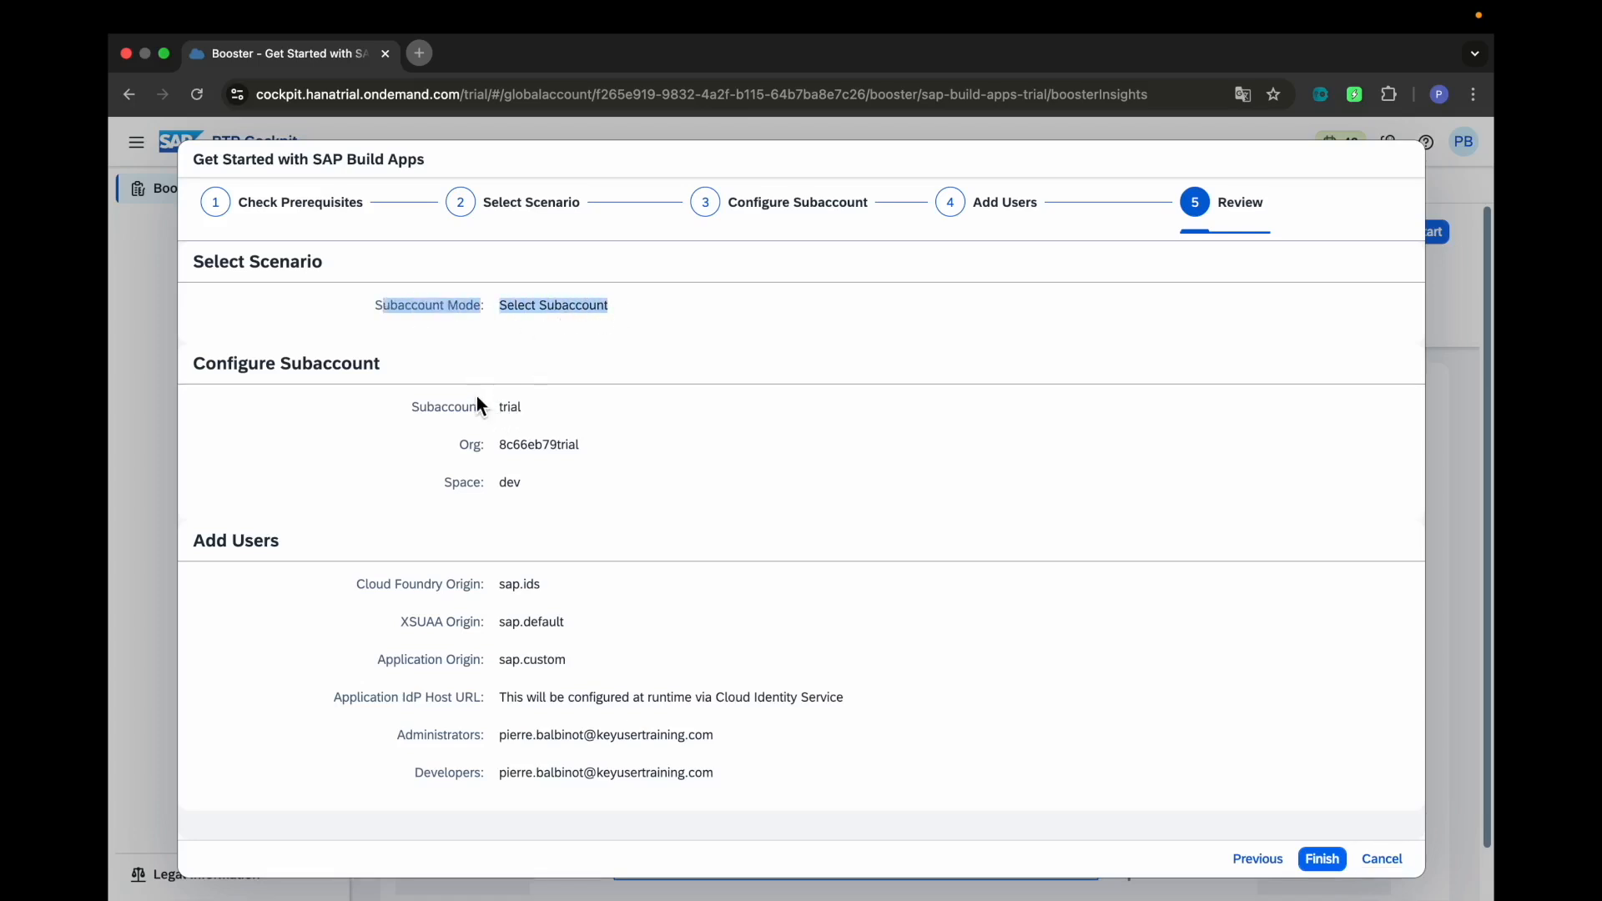
pyautogui.moveTo(477, 396); pyautogui.dragTo(603, 473)
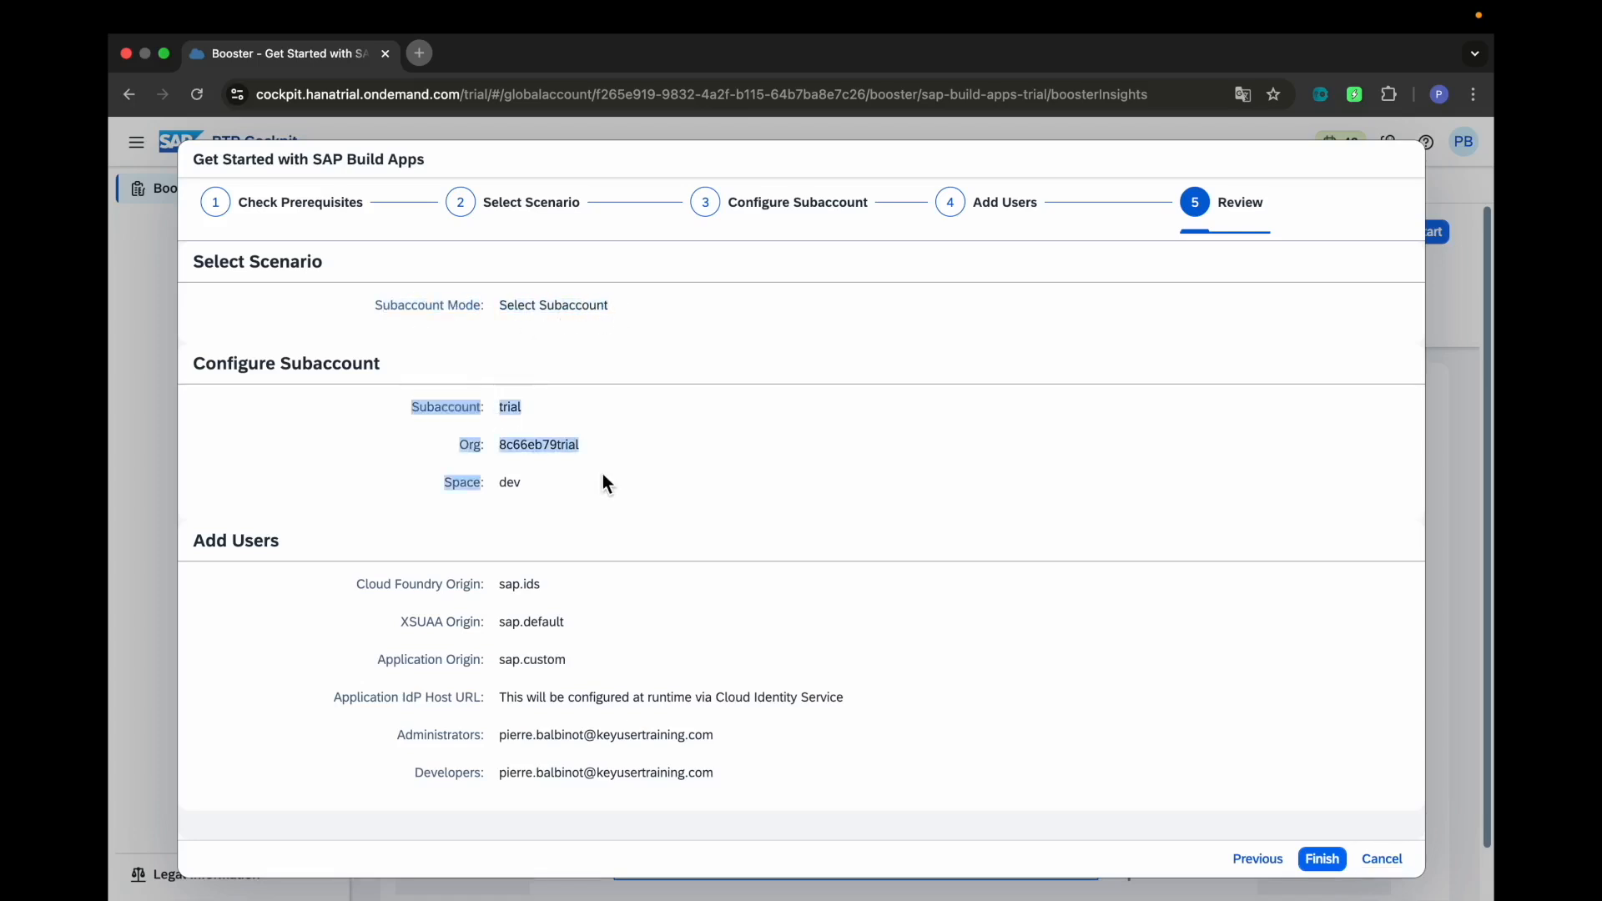
pyautogui.click(639, 724)
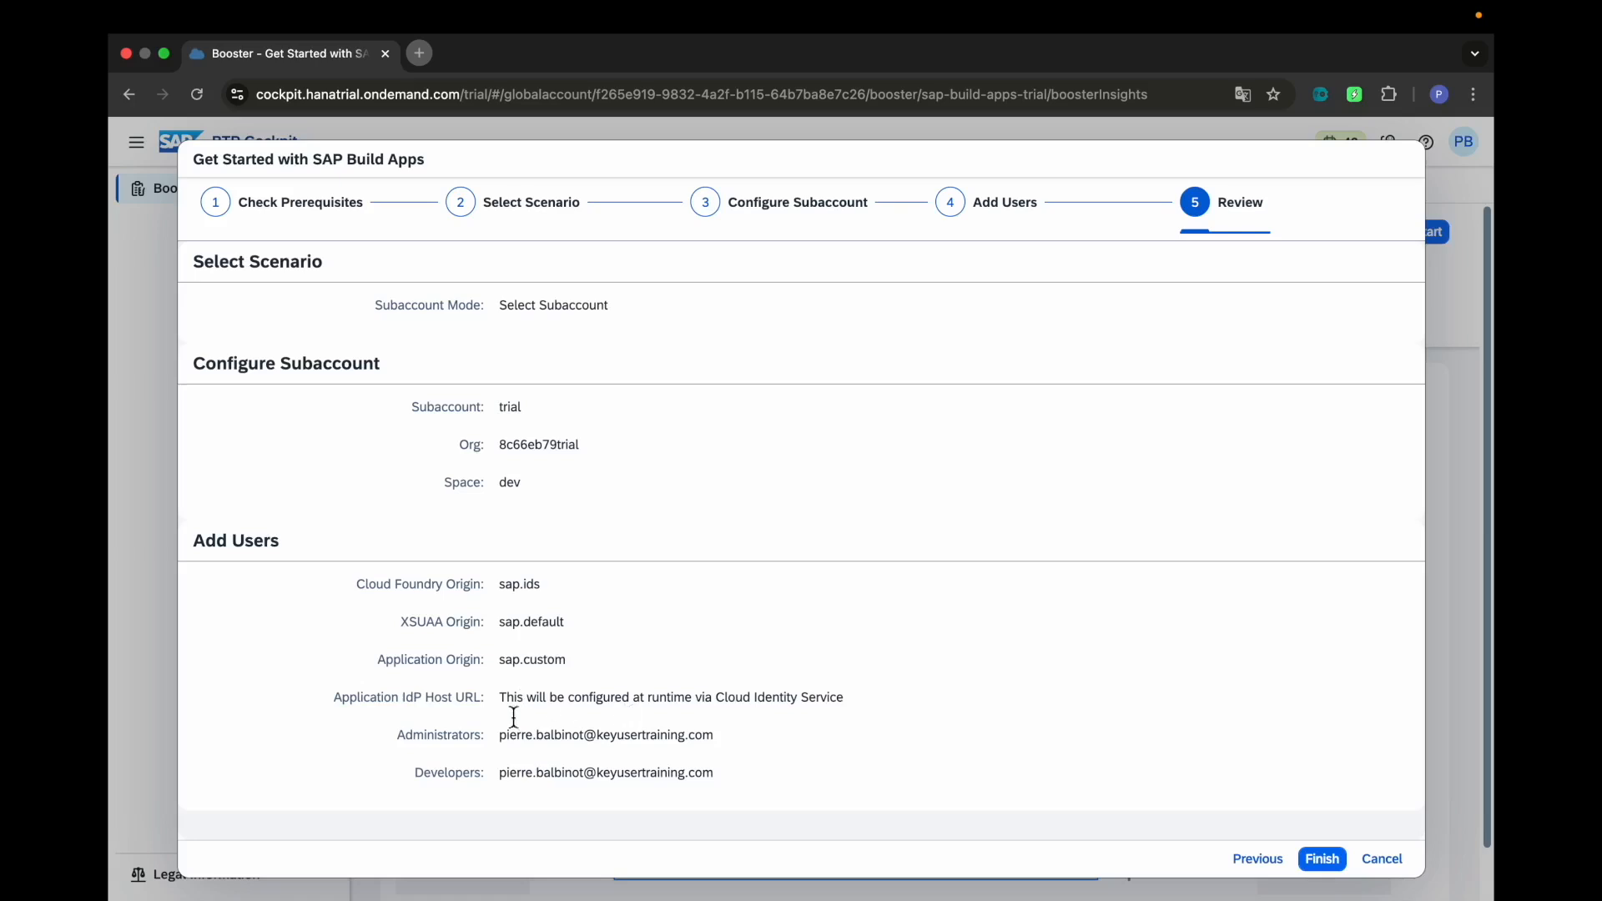
pyautogui.moveTo(503, 735); pyautogui.dragTo(723, 741)
pyautogui.click(731, 783)
pyautogui.click(1322, 862)
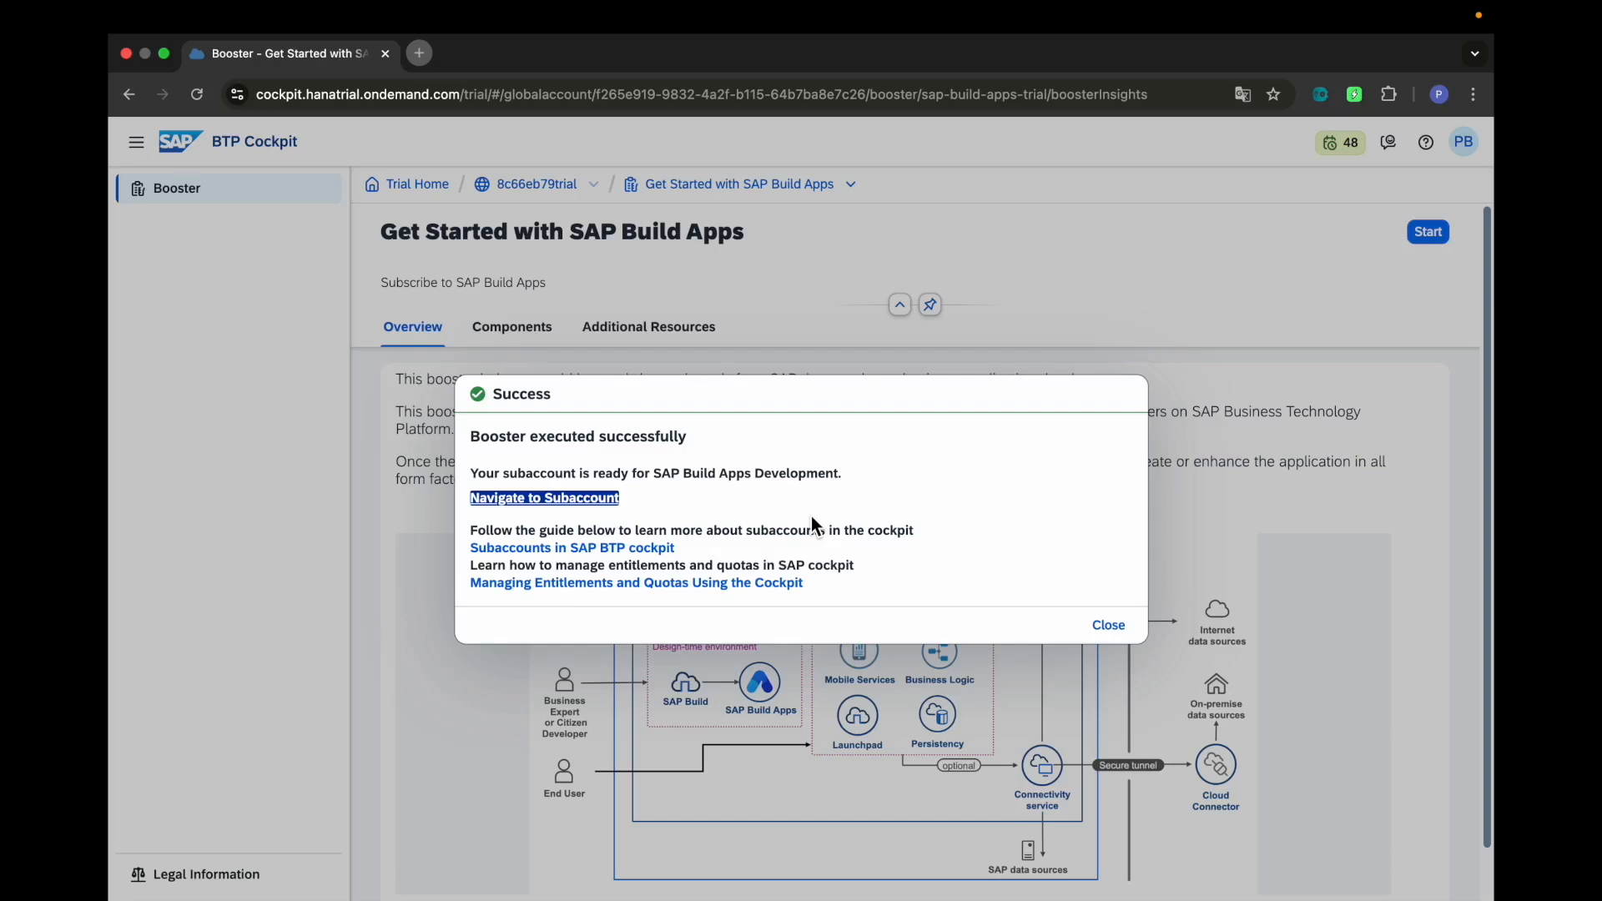
# From the booster success message, navigate to the trial subaccount in a new tab
pyautogui.moveTo(470, 436); pyautogui.dragTo(702, 449)
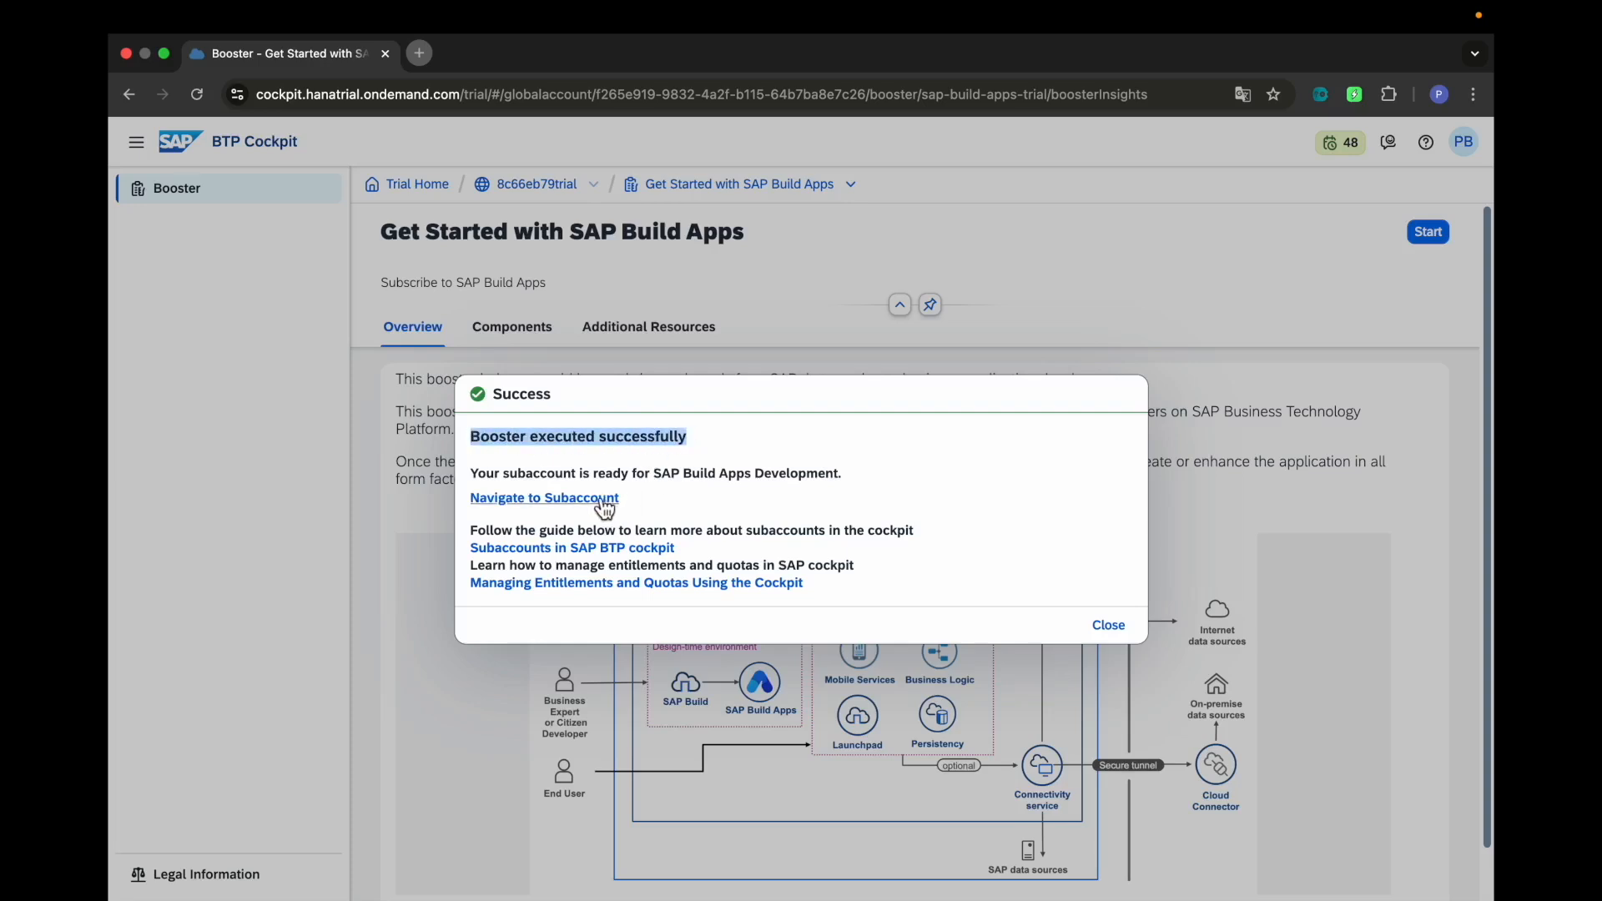
pyautogui.click(542, 502)
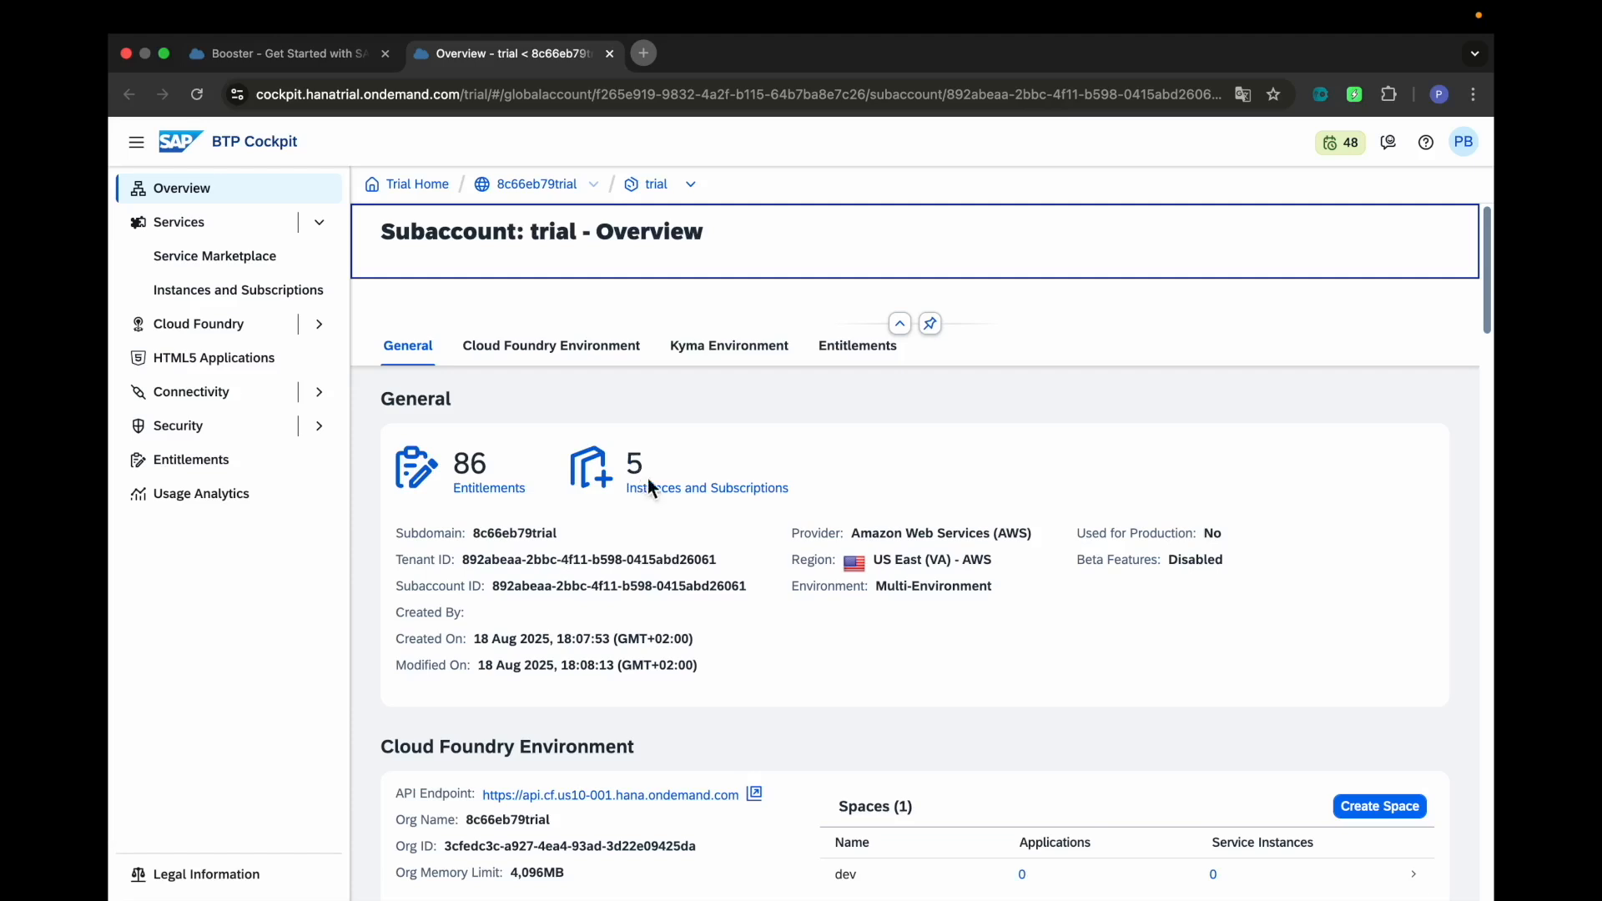
# Follow the Instances and Subscriptions count of 5 to the subaccount's subscriptions list
pyautogui.tripleClick(664, 500)
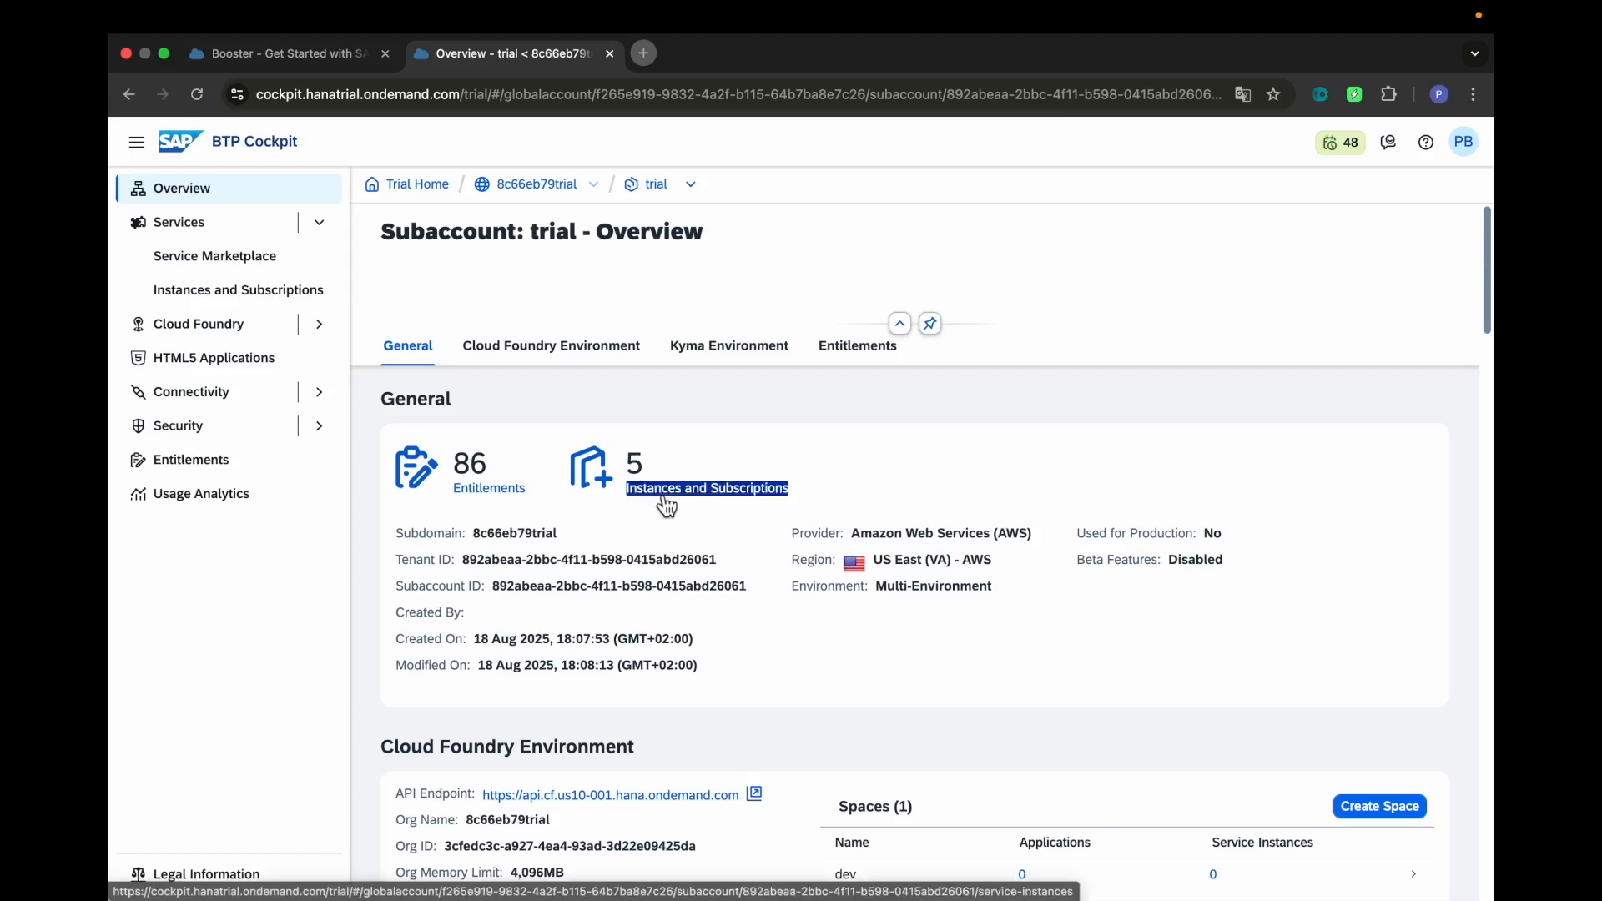
pyautogui.click(665, 497)
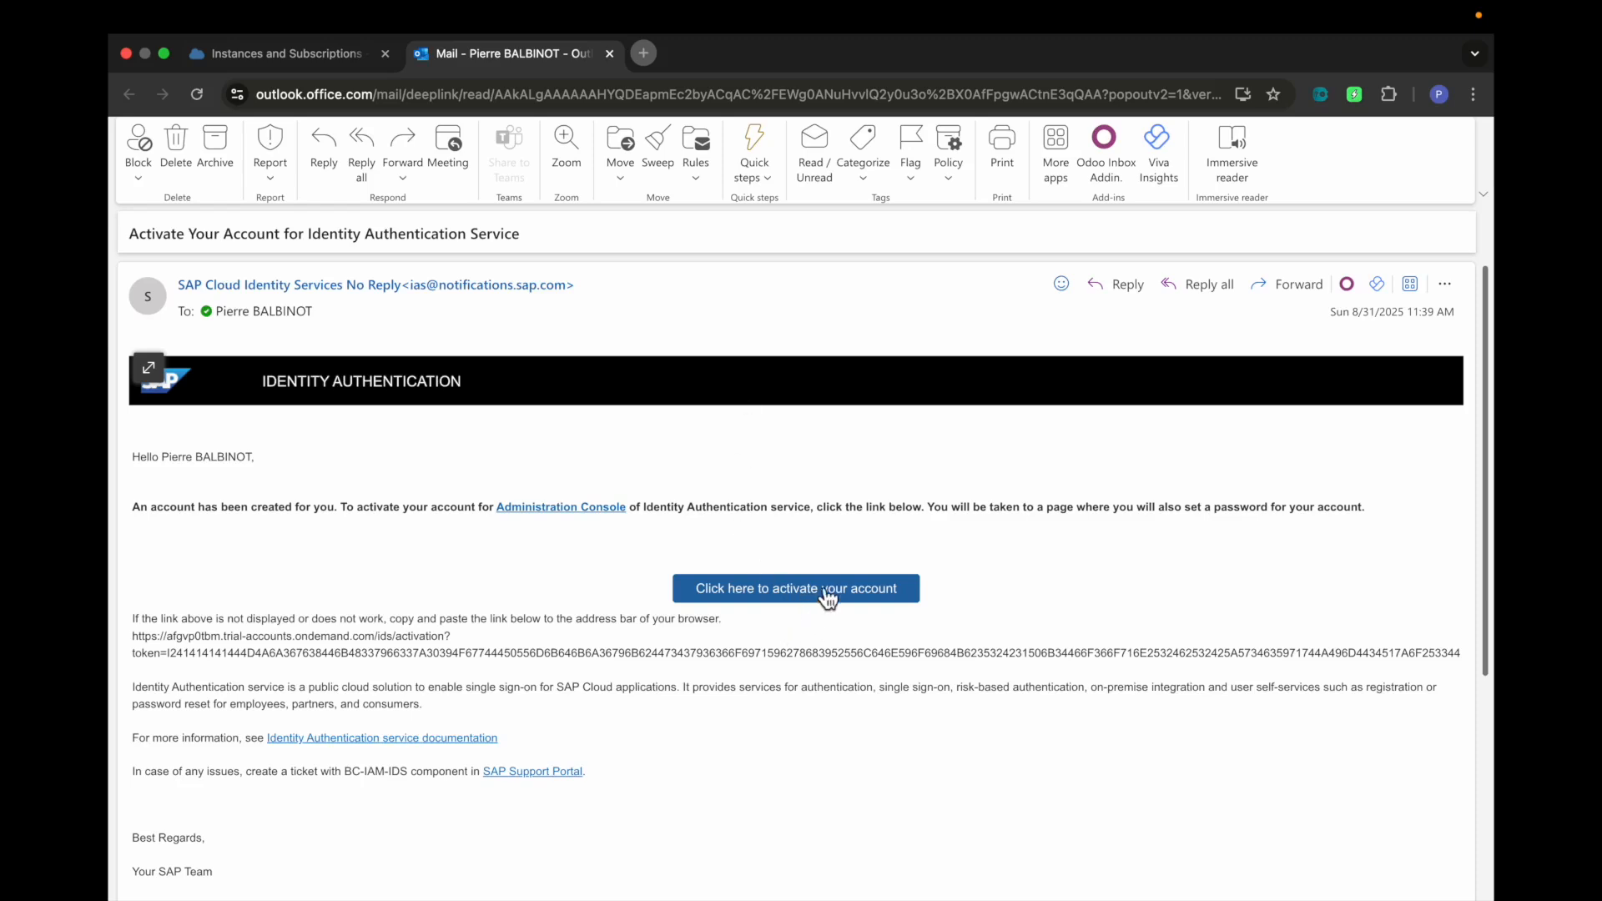
# Activate the new administrator account from the email, keeping the prefilled names, and set a password
pyautogui.click(788, 591)
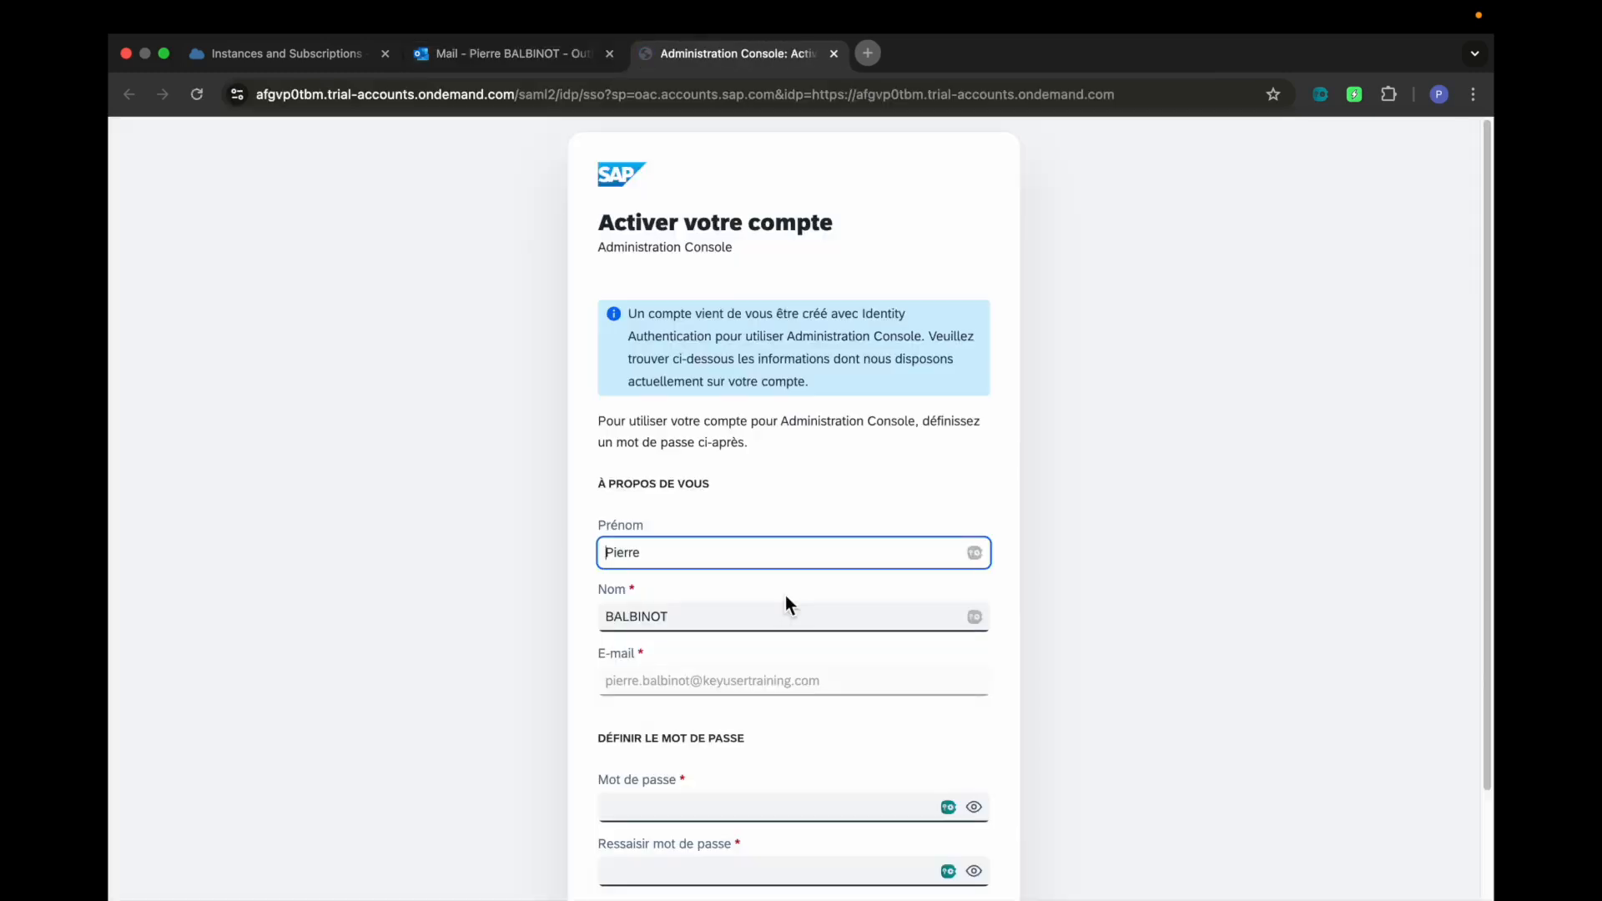
pyautogui.scroll(-1, 784, 594)
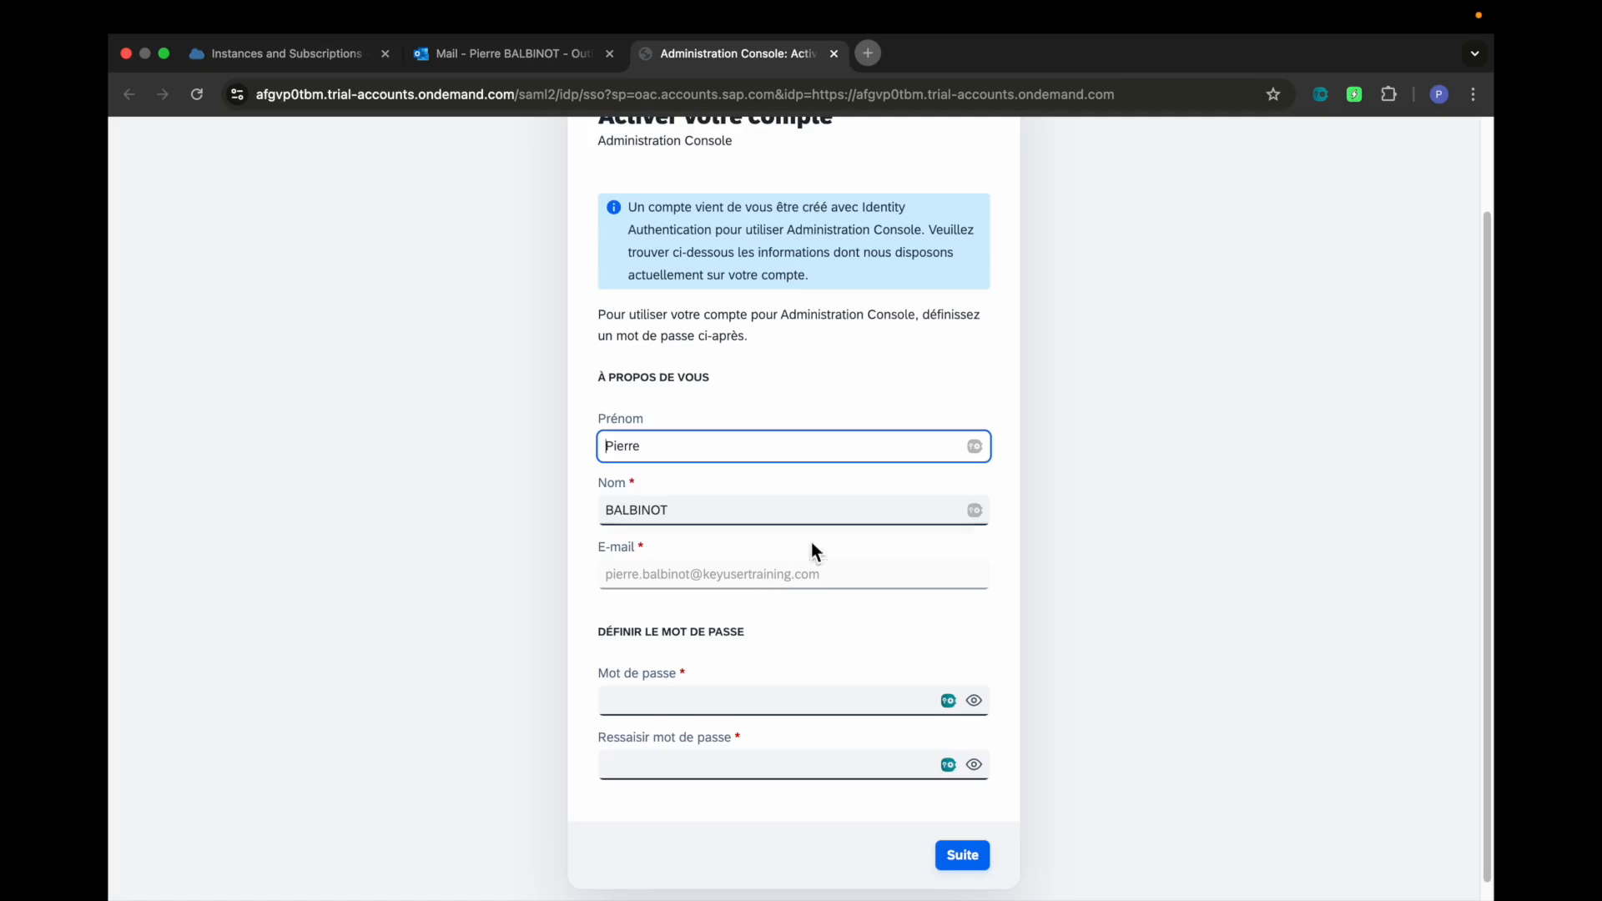
pyautogui.click(695, 440)
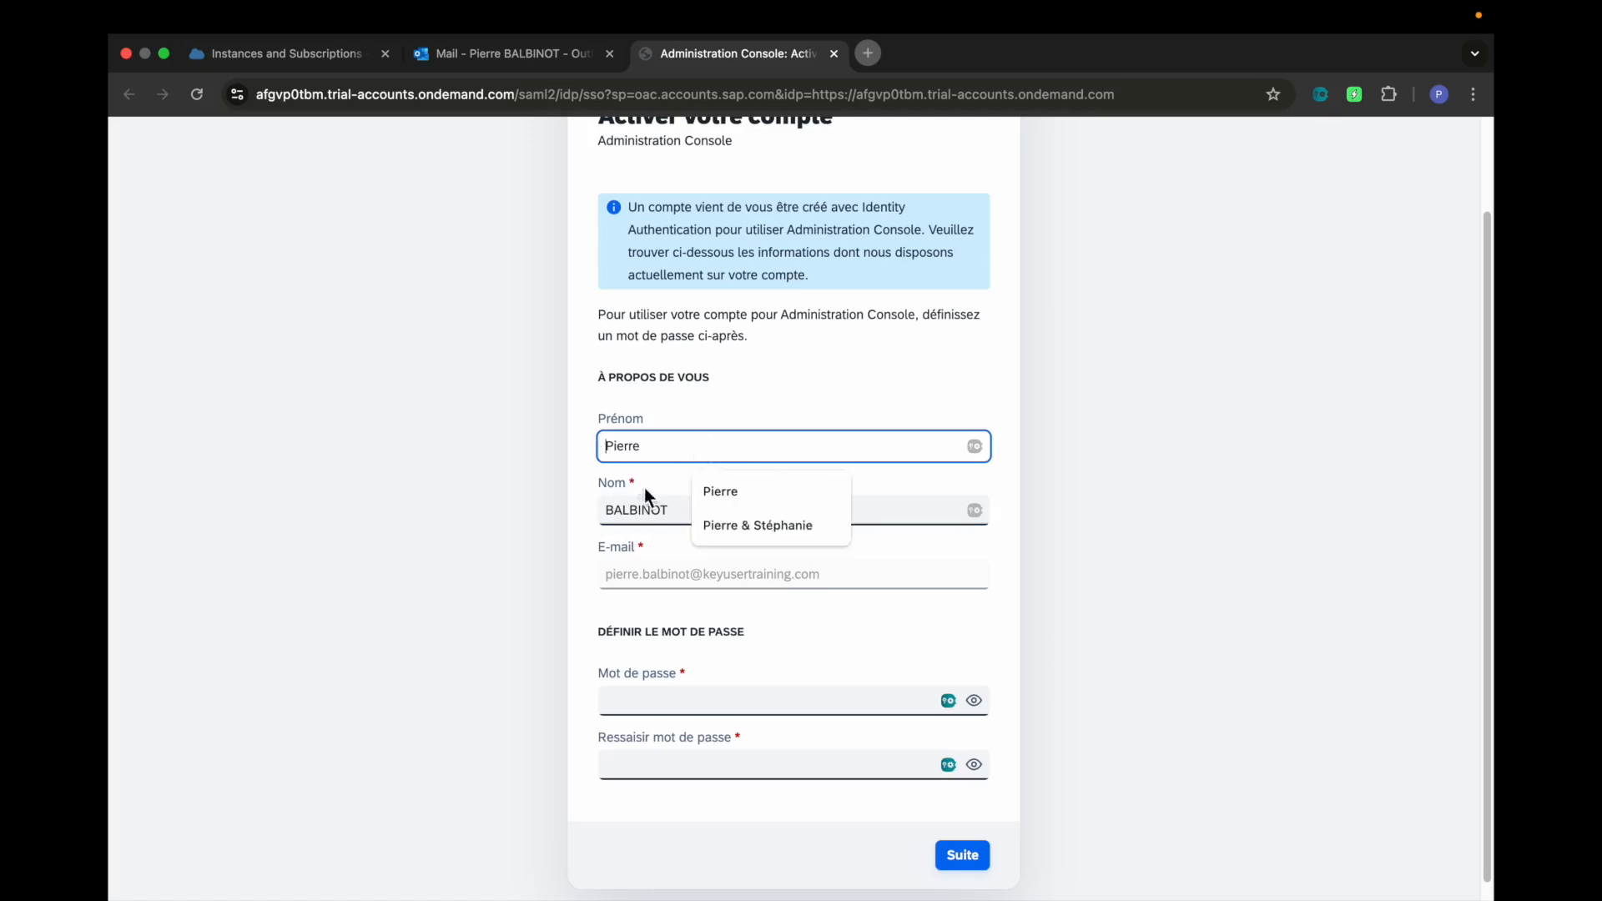
pyautogui.click(666, 506)
pyautogui.click(876, 588)
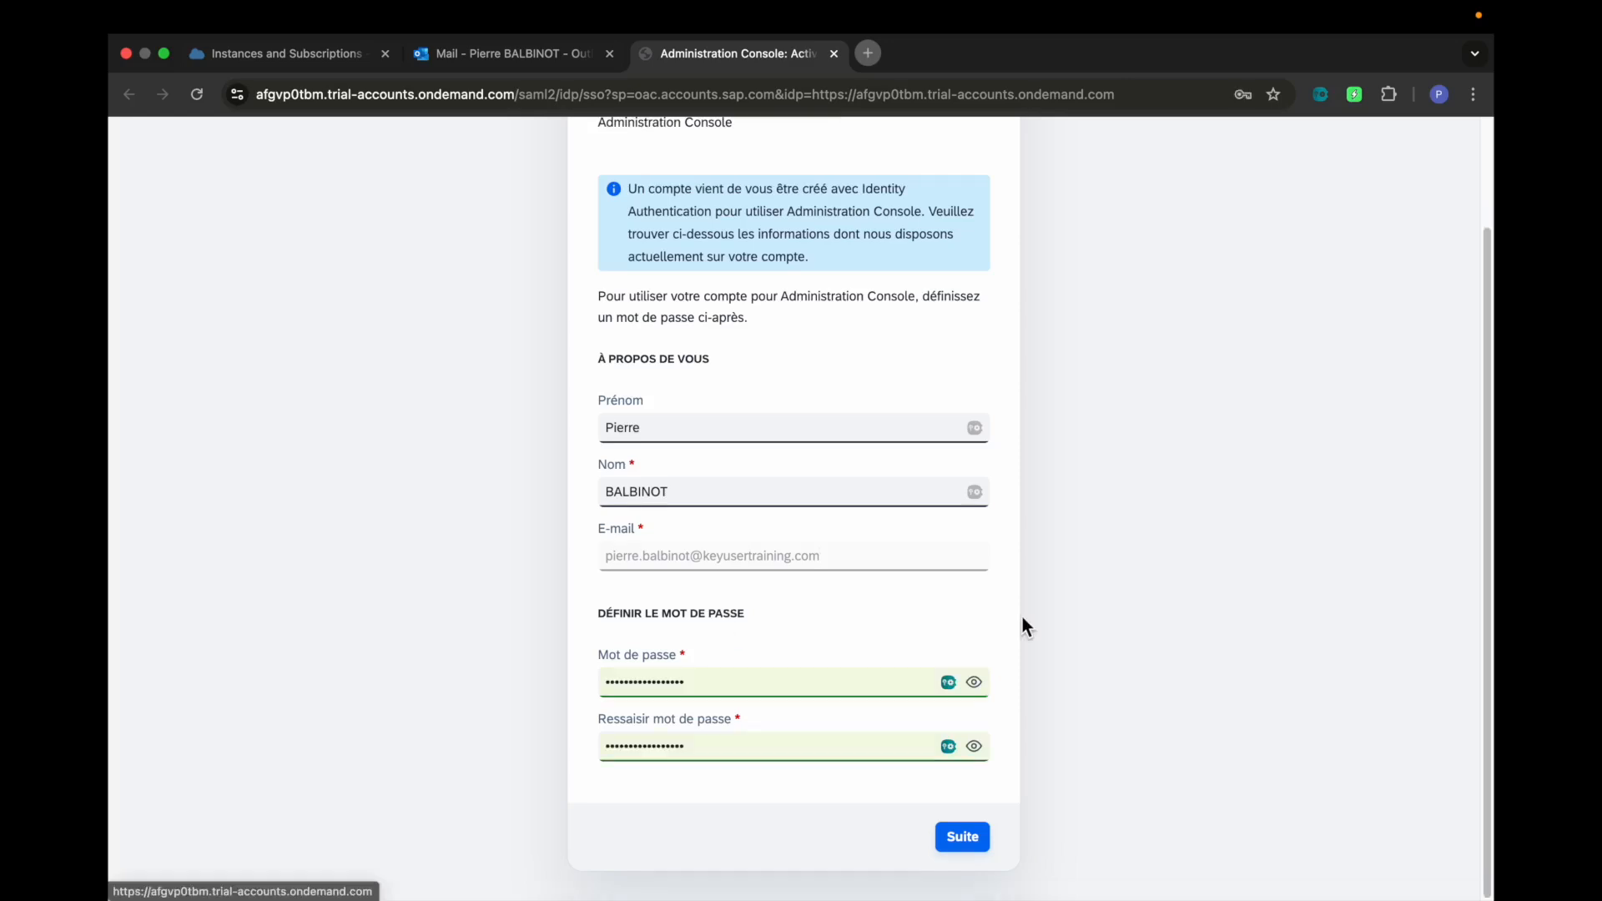
pyautogui.click(961, 839)
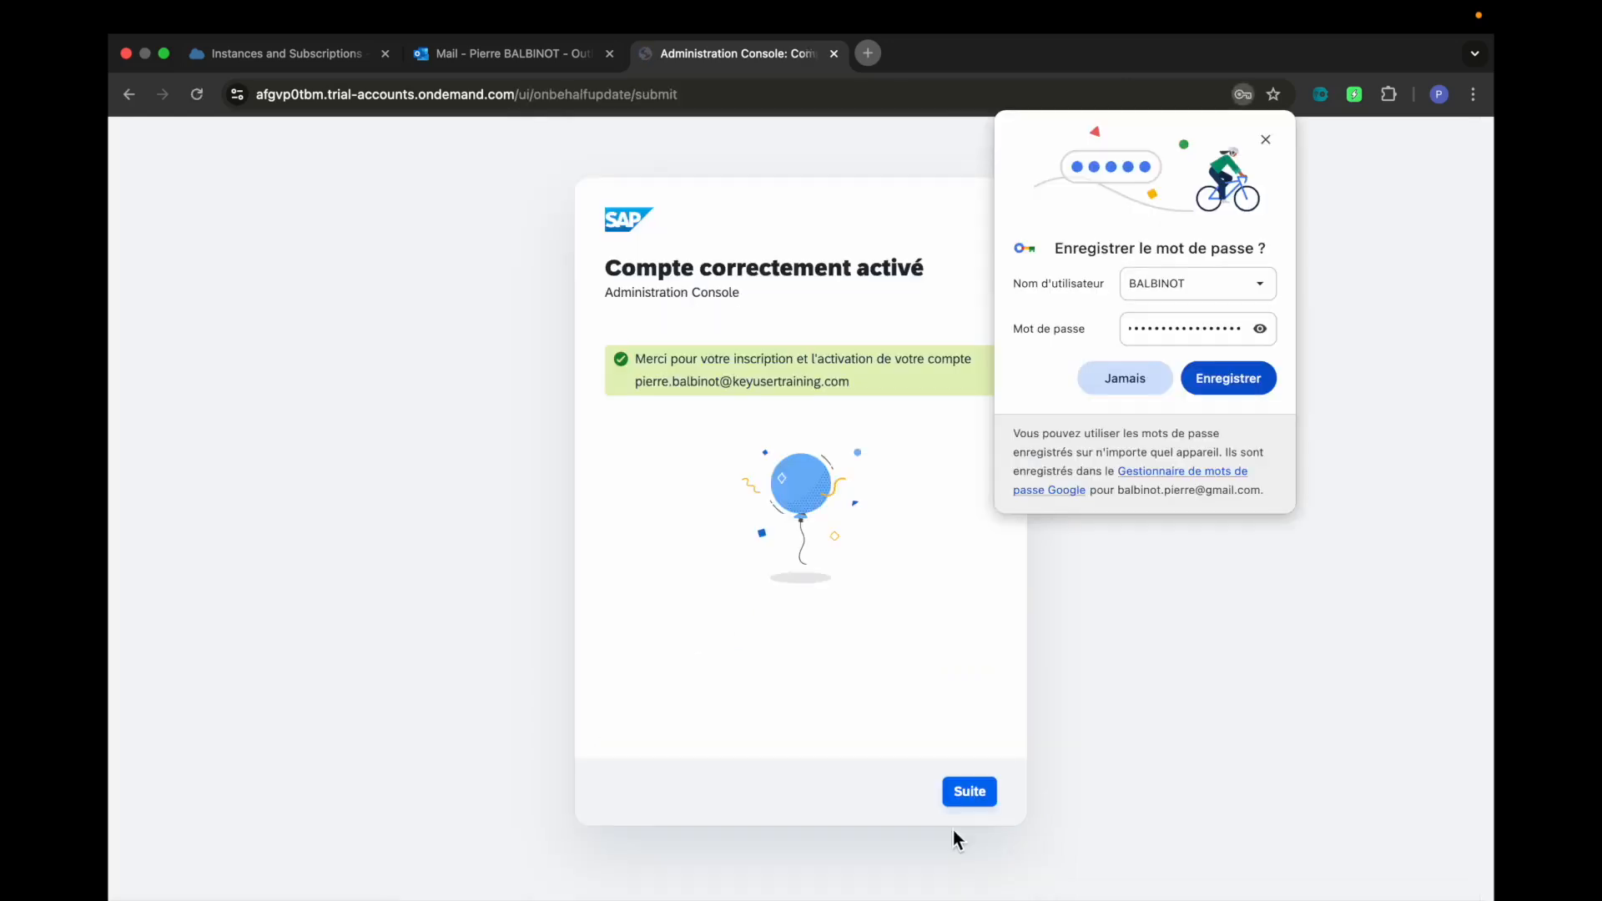
# Decline the browser's password-saving prompts and continue to the Administration Console home
pyautogui.click(1125, 379)
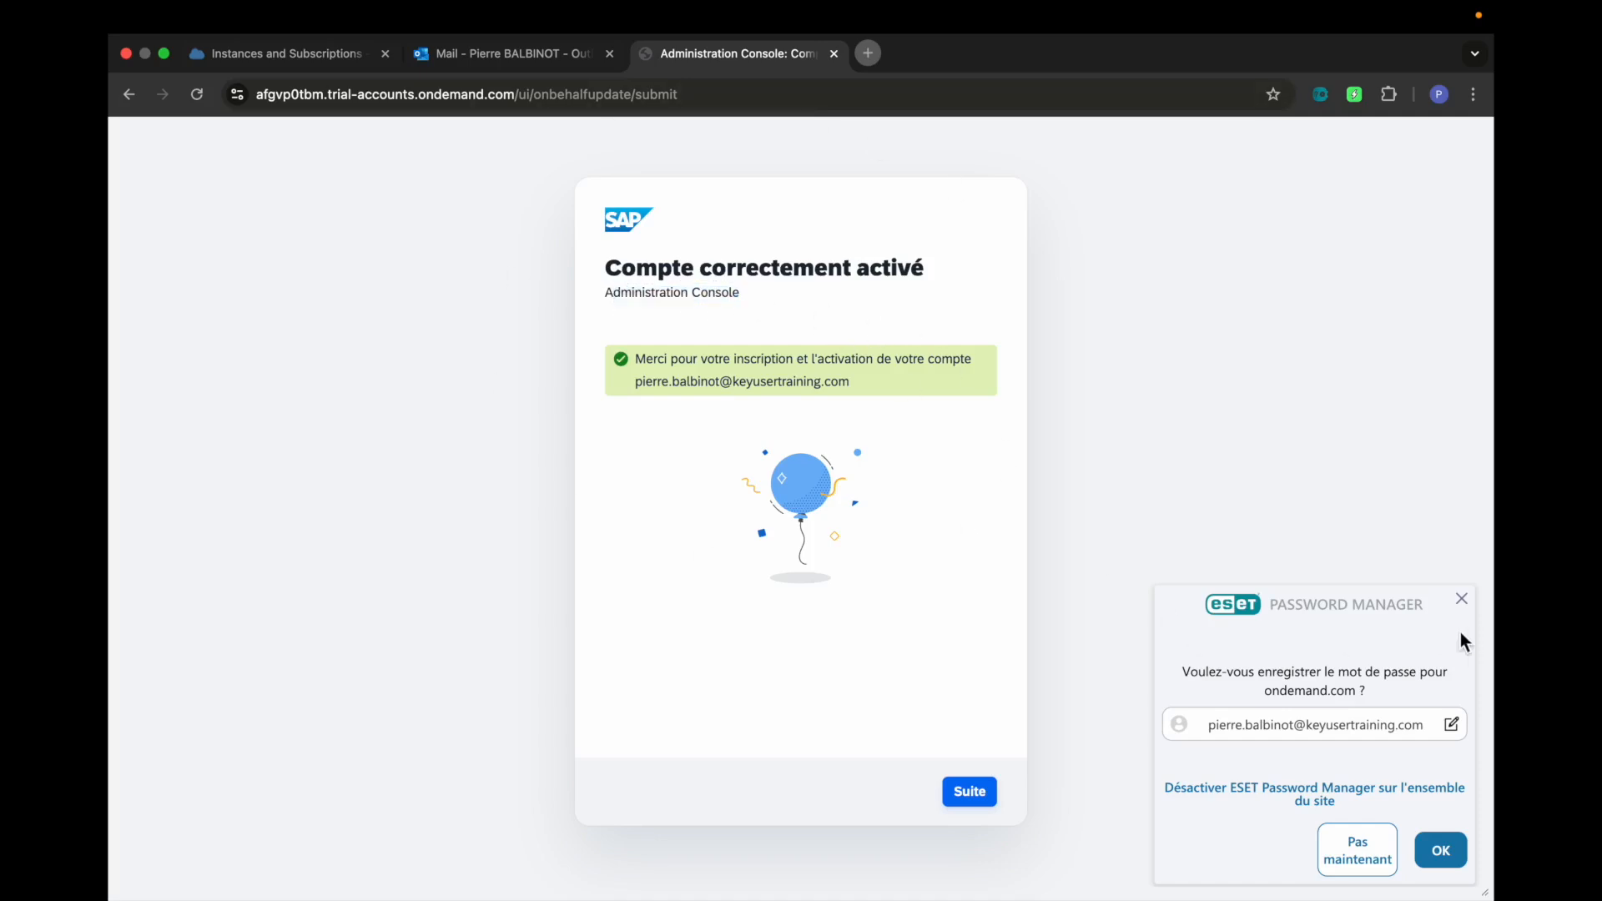
pyautogui.click(1461, 600)
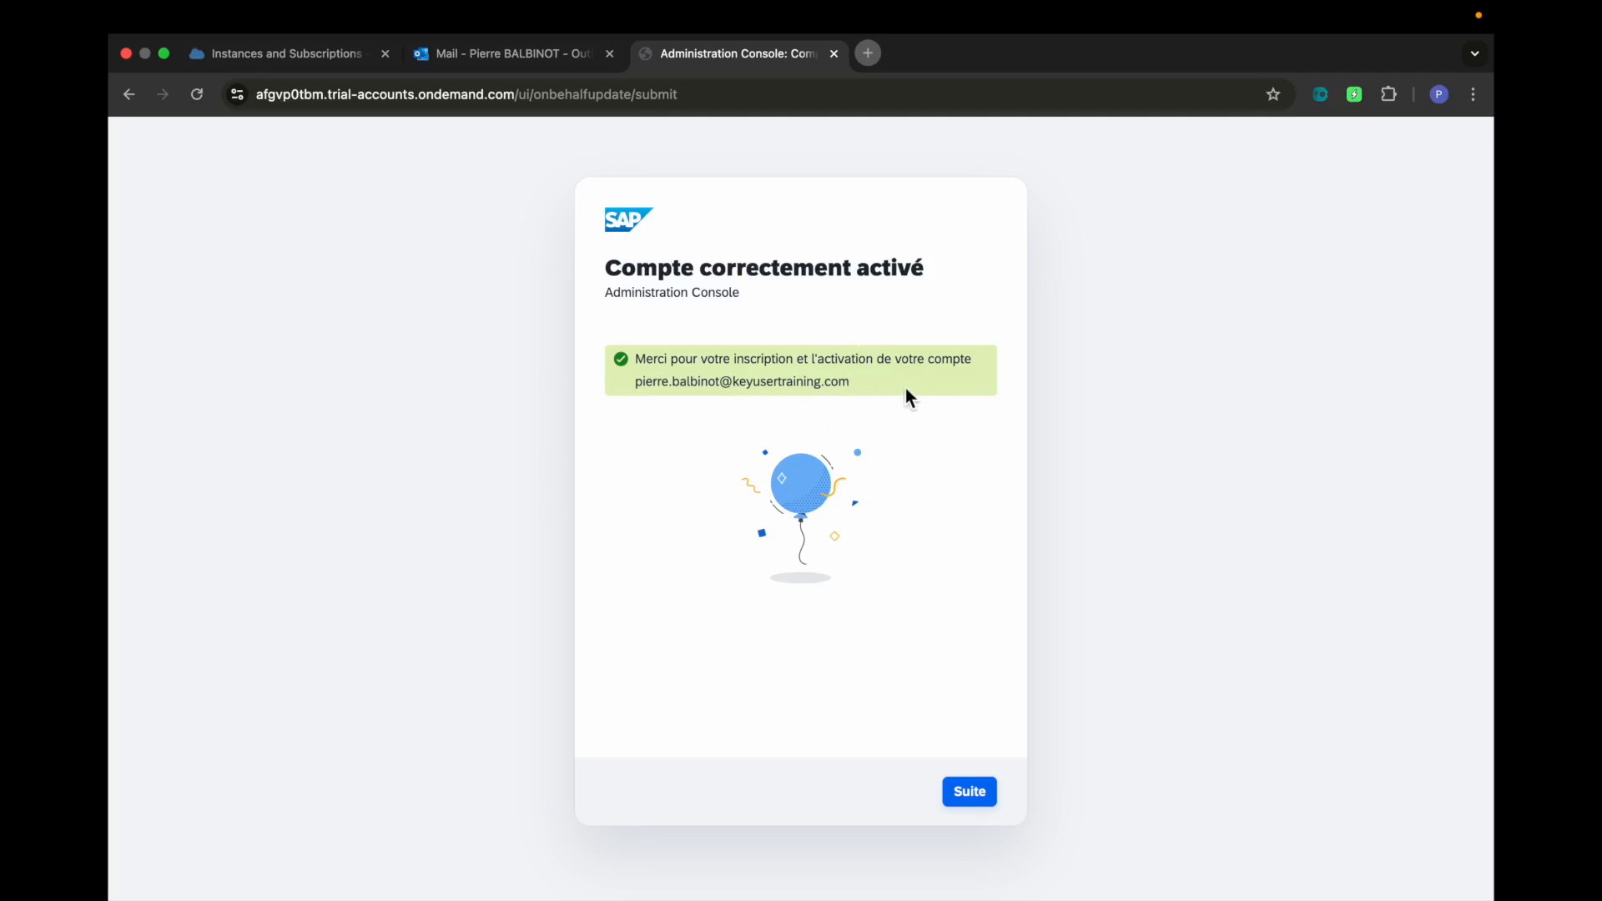
pyautogui.moveTo(904, 389); pyautogui.dragTo(609, 385)
pyautogui.click(968, 793)
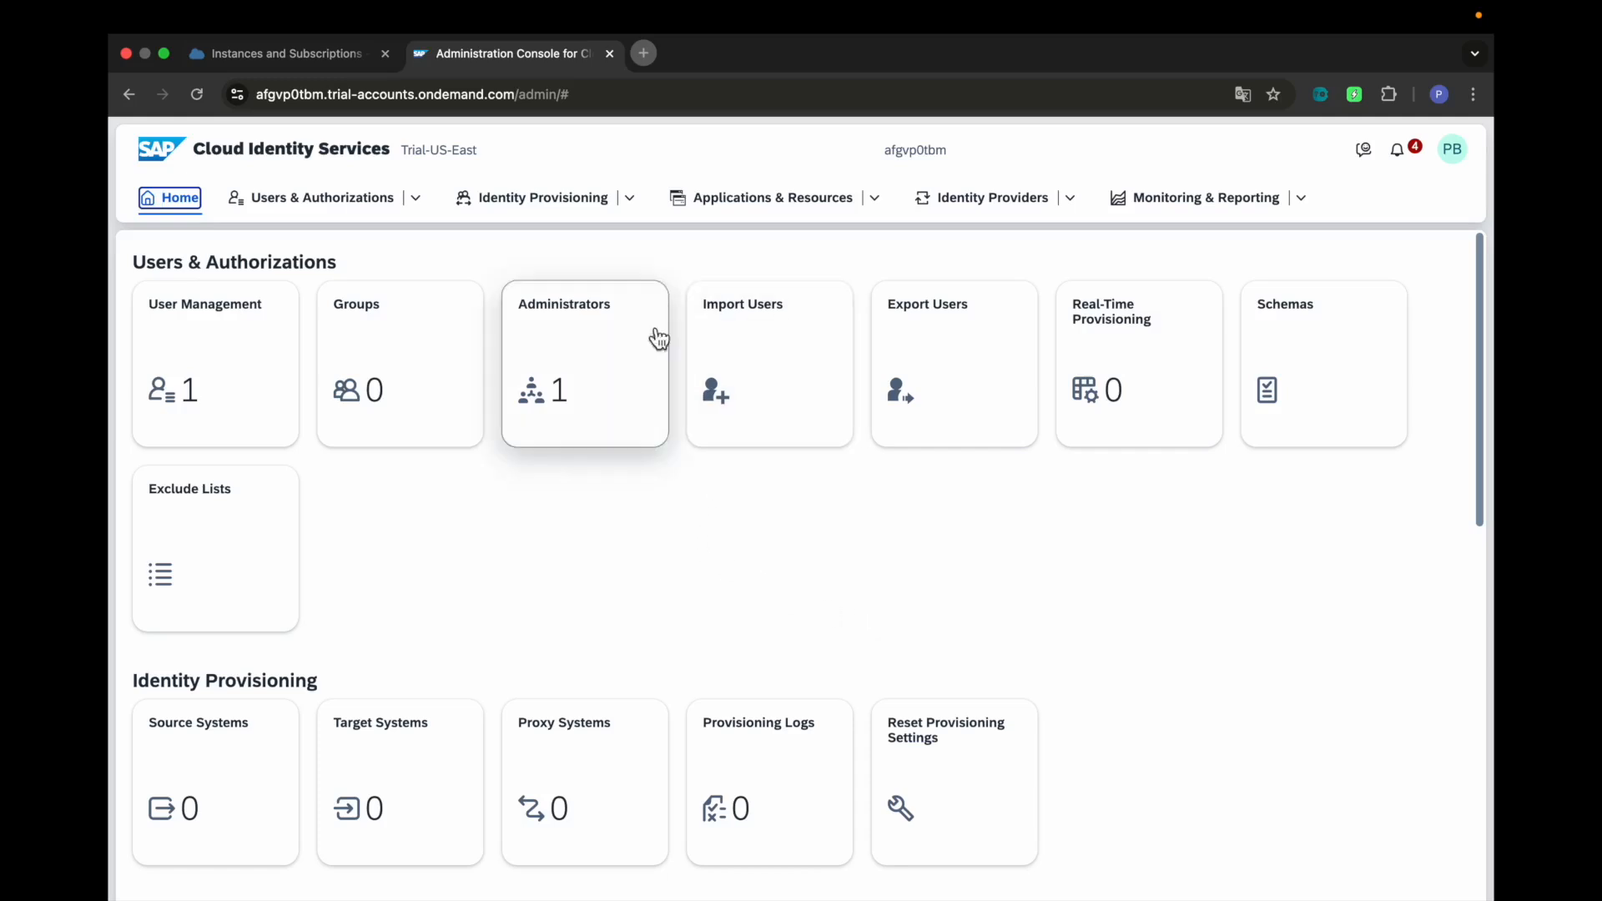
# Check User Management's single registered user, go back Home, then return to the cockpit's Instances and Subscriptions tab
pyautogui.click(258, 408)
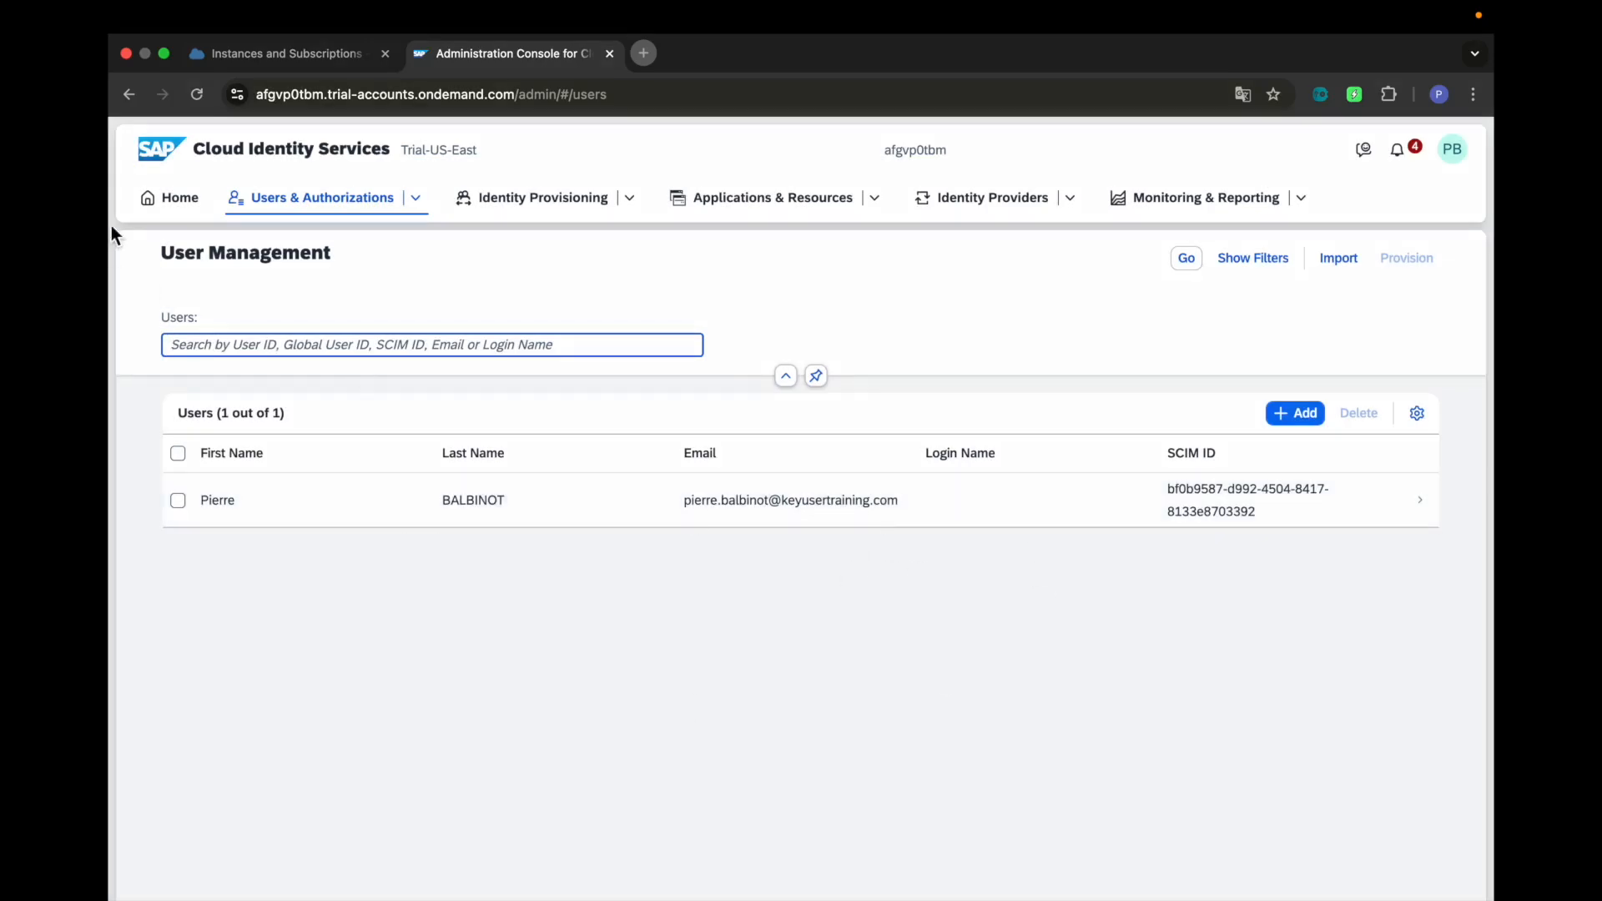
pyautogui.click(179, 209)
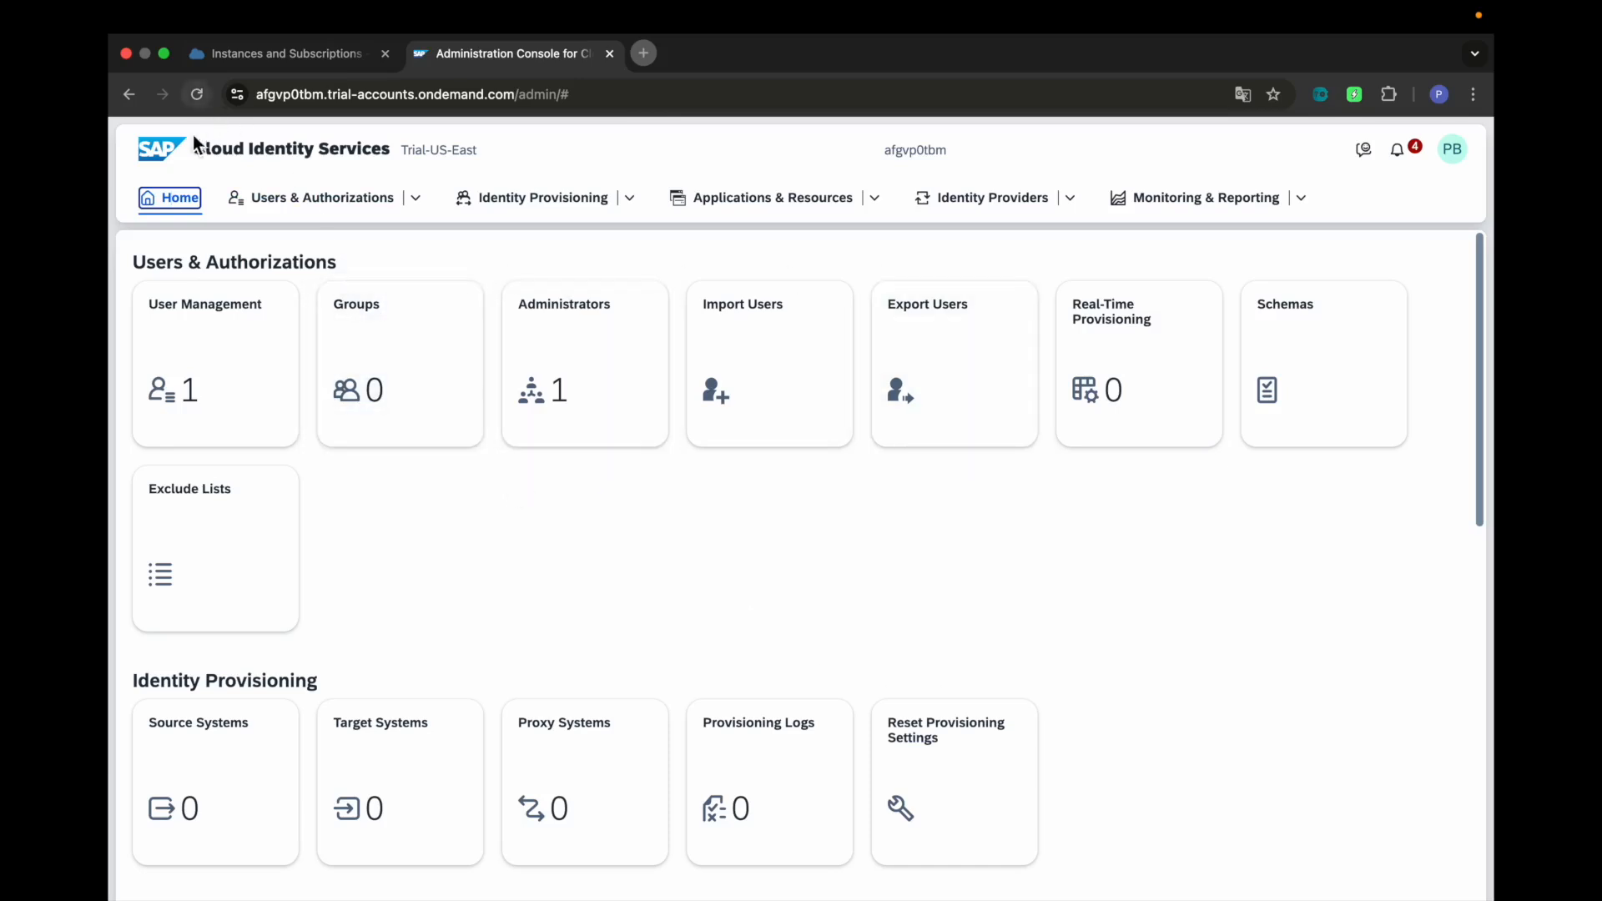
pyautogui.moveTo(193, 154); pyautogui.dragTo(397, 171)
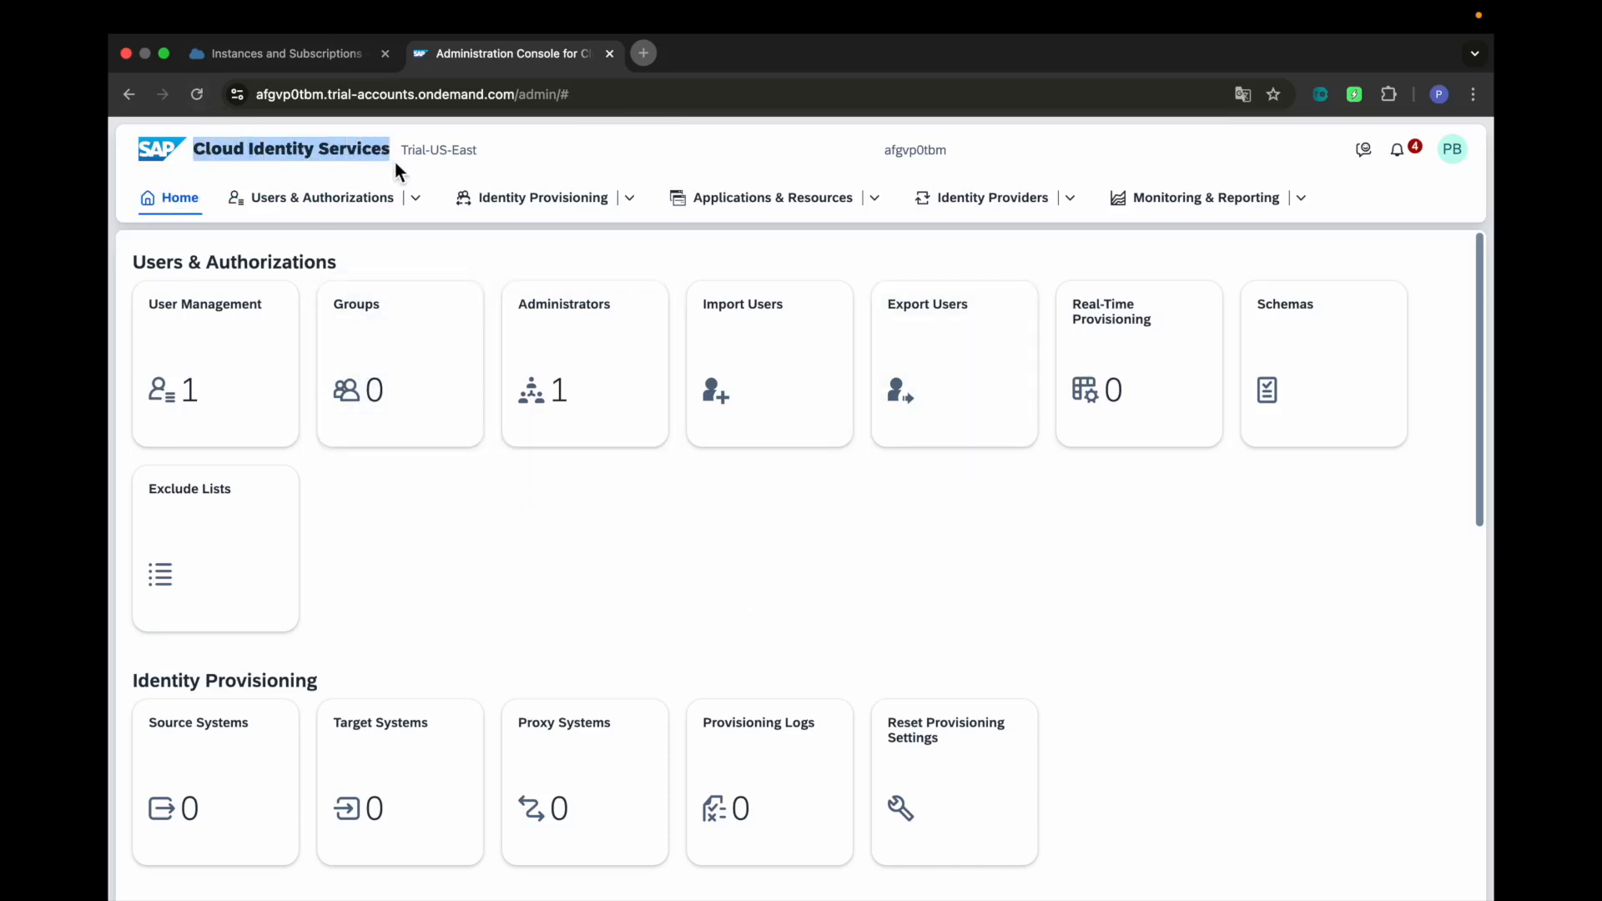
pyautogui.click(793, 580)
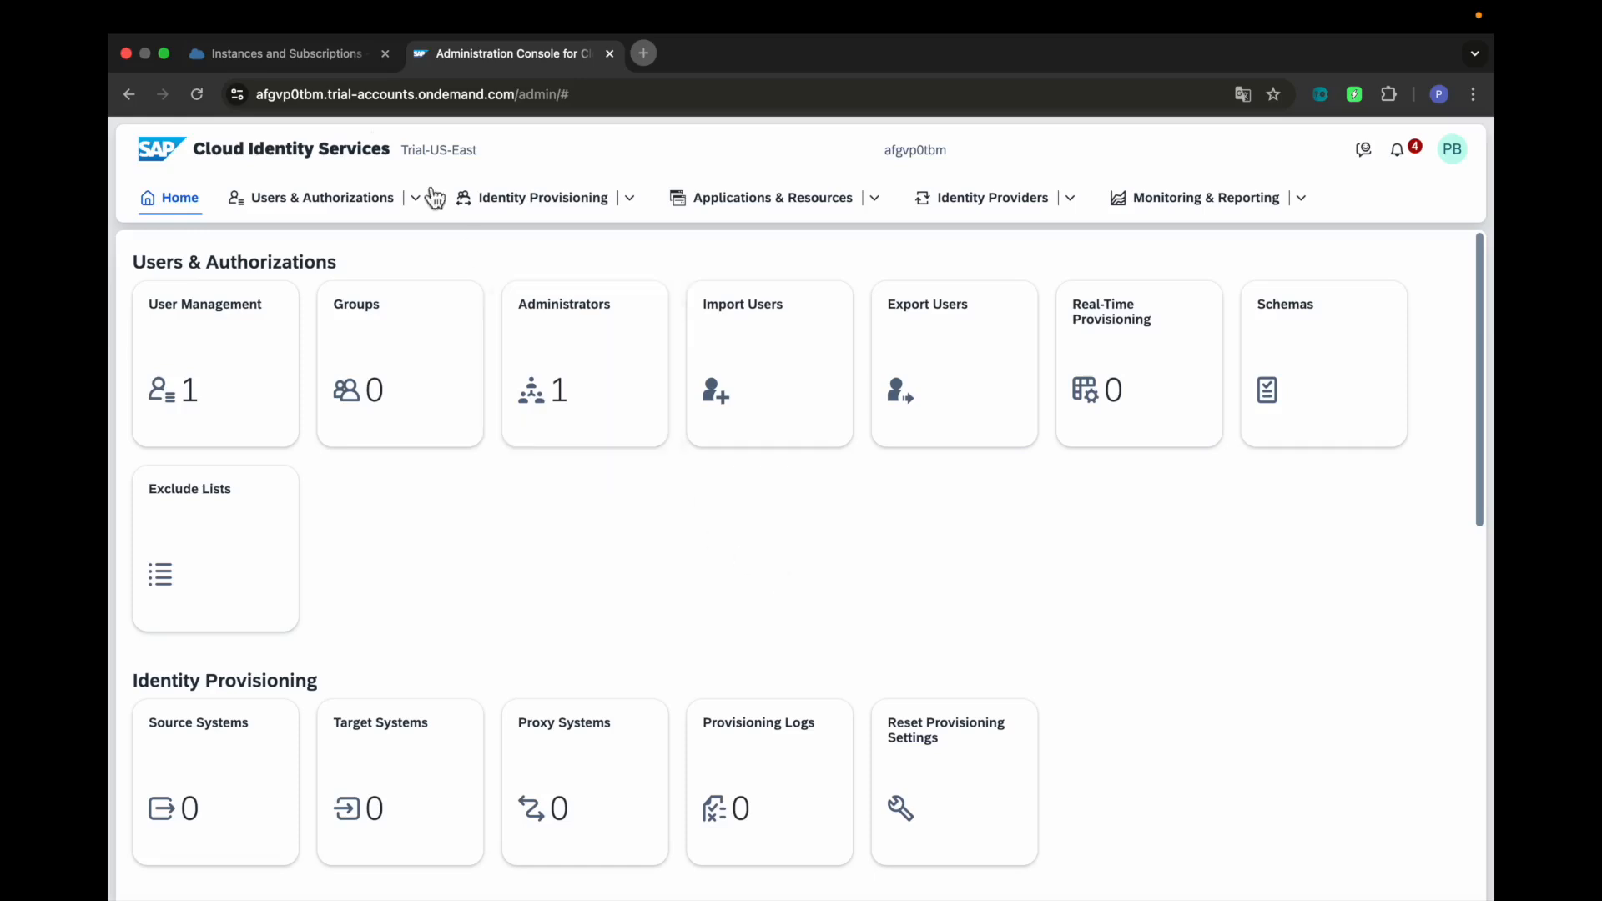
pyautogui.click(322, 65)
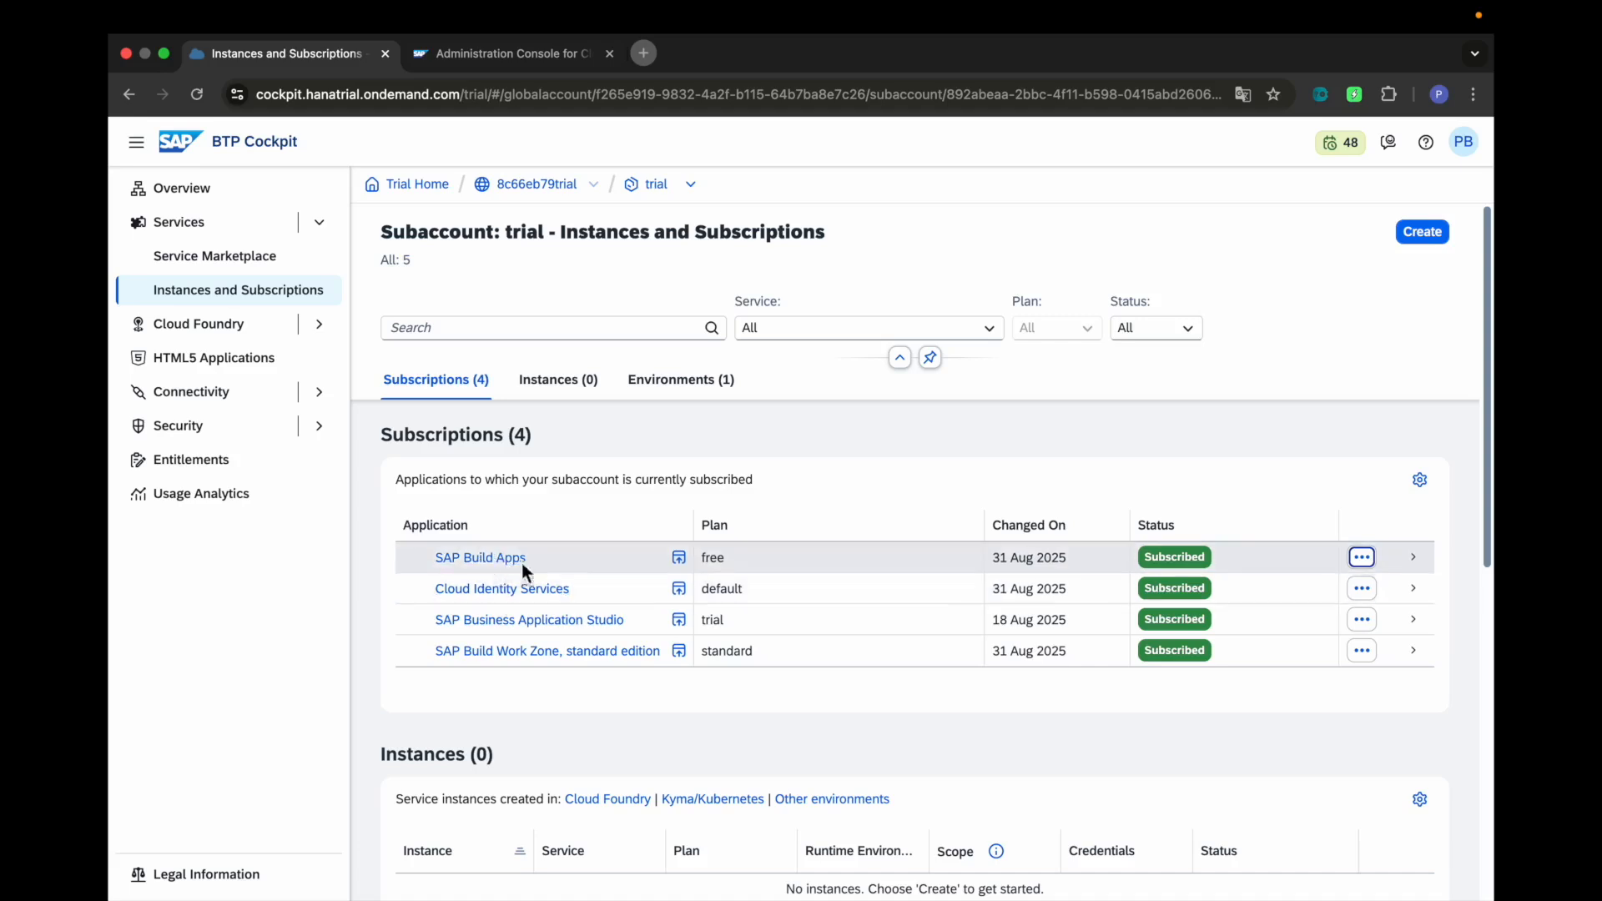
# Launch SAP Build Apps via Go to Application from its subscription row and accept all lobby cookies
pyautogui.click(1368, 565)
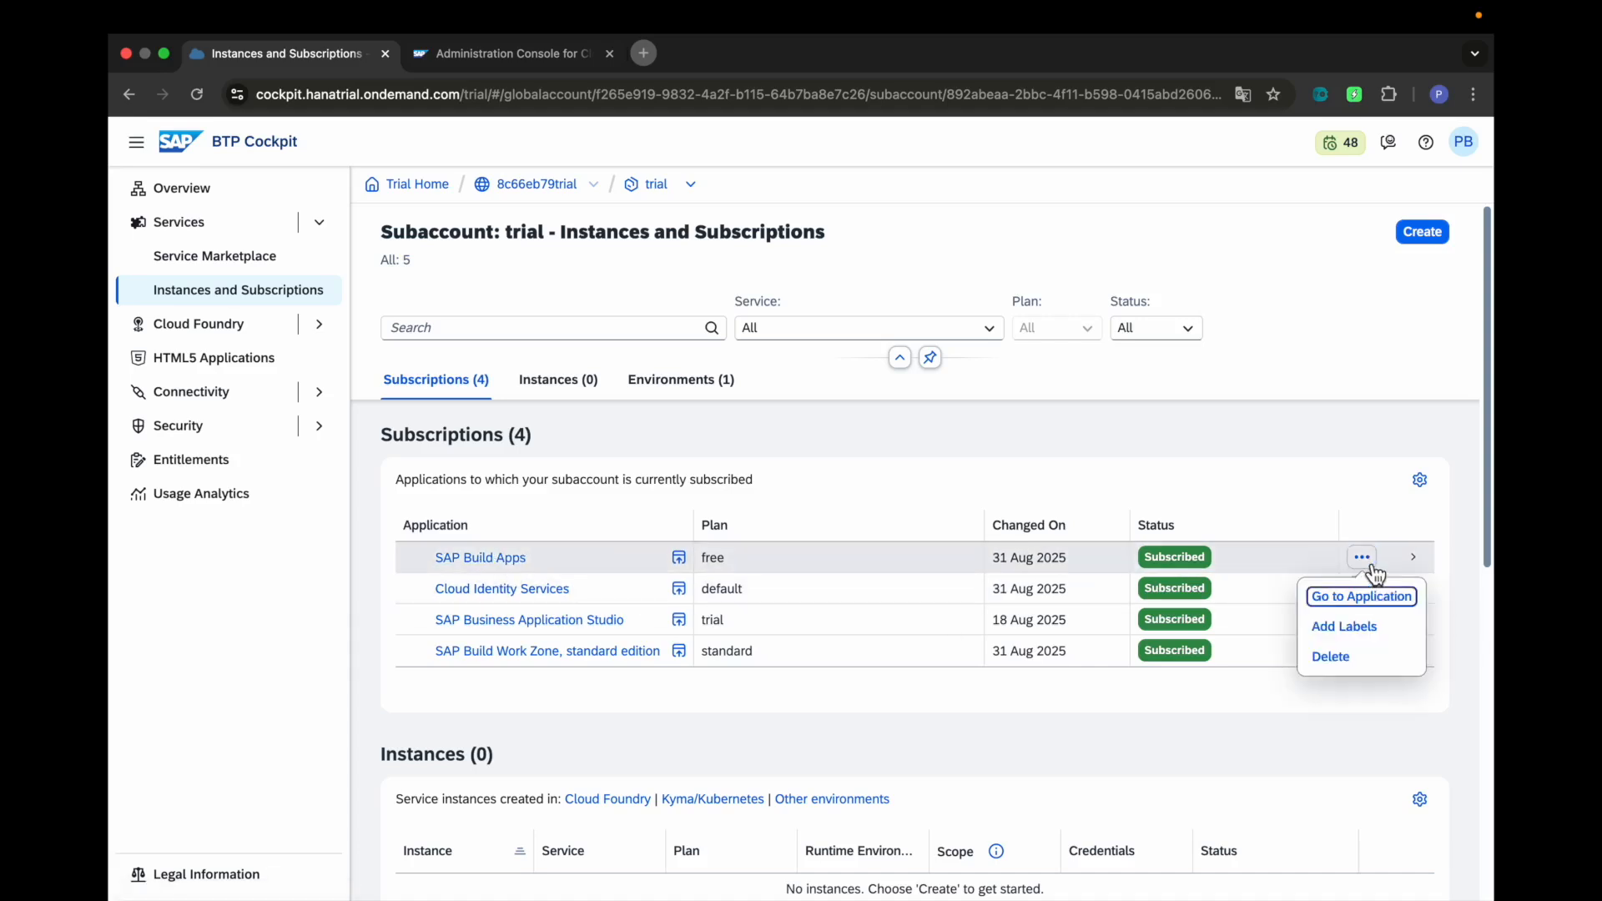
pyautogui.click(1356, 599)
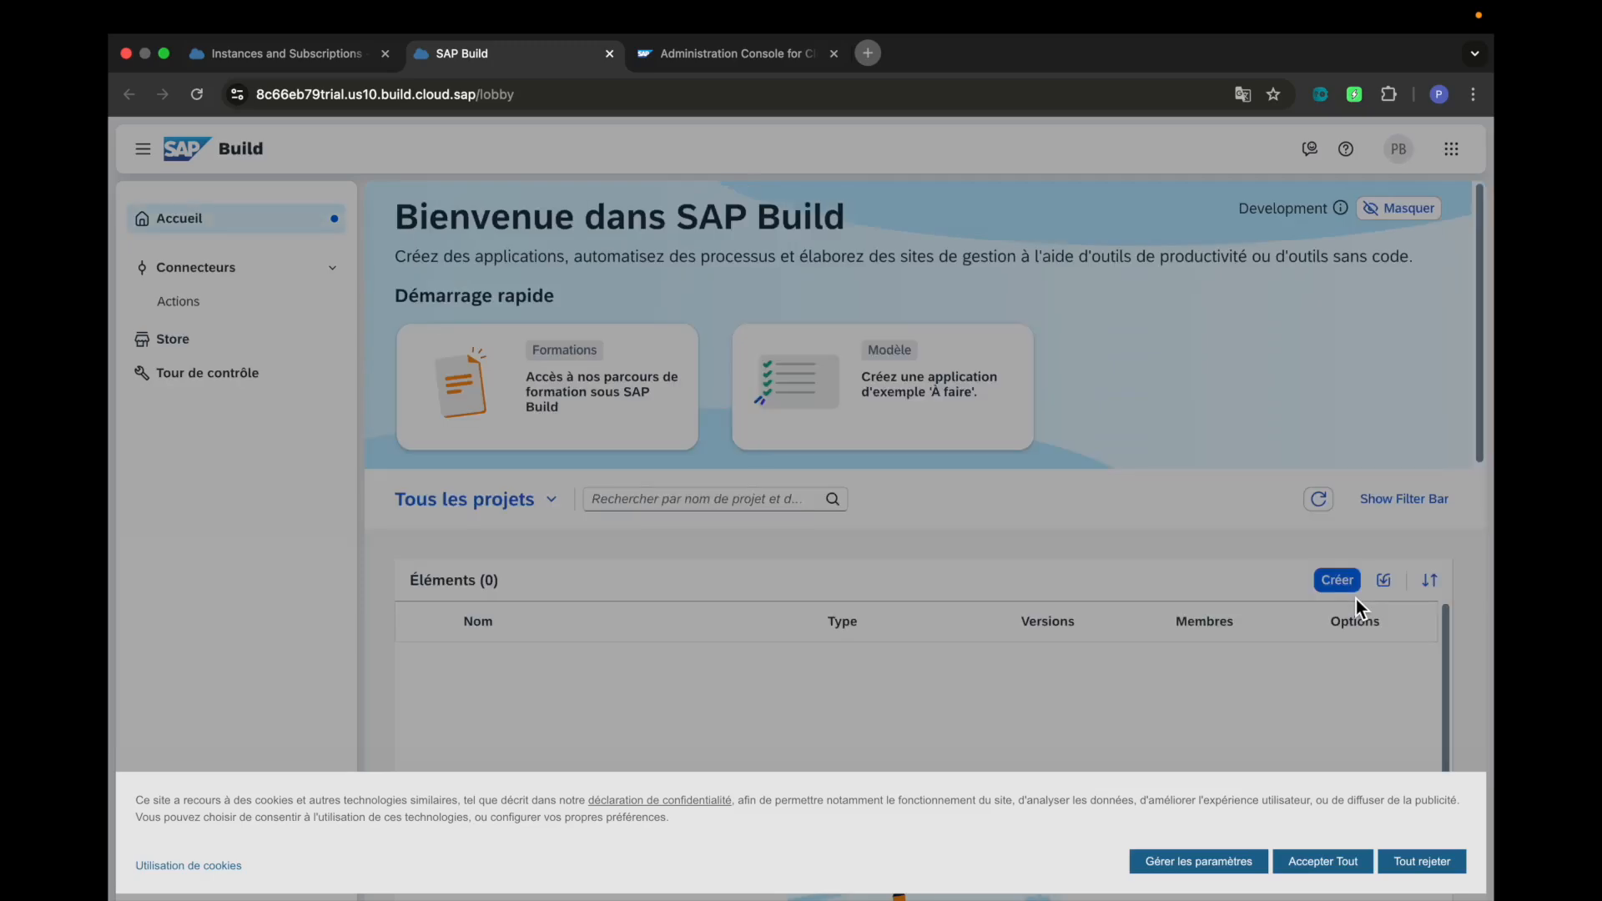
pyautogui.click(1335, 864)
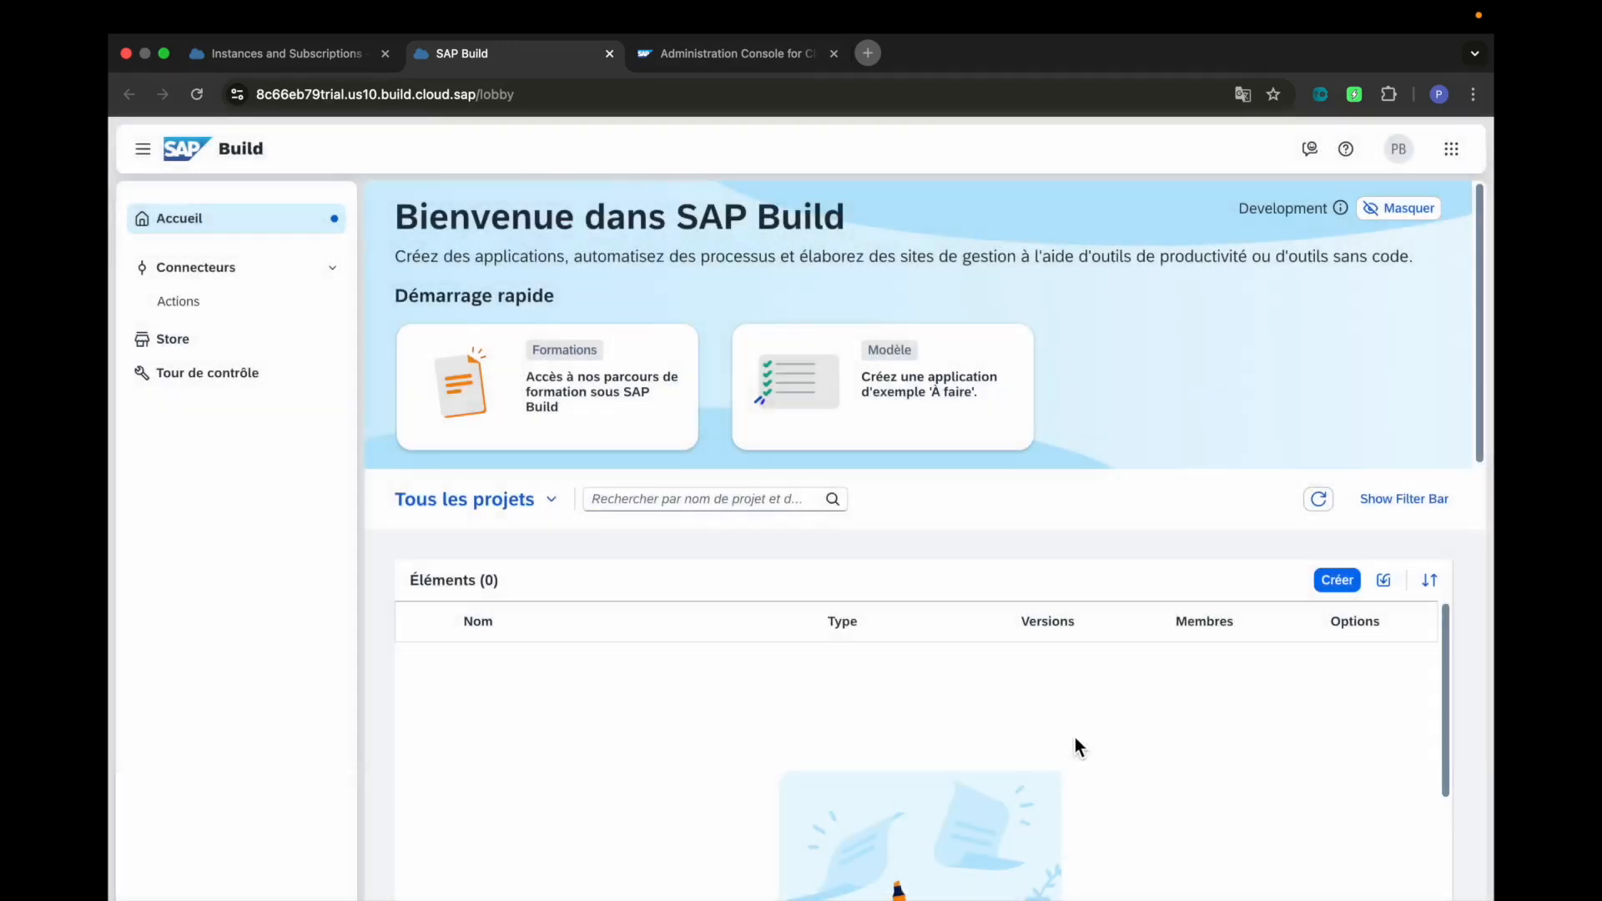